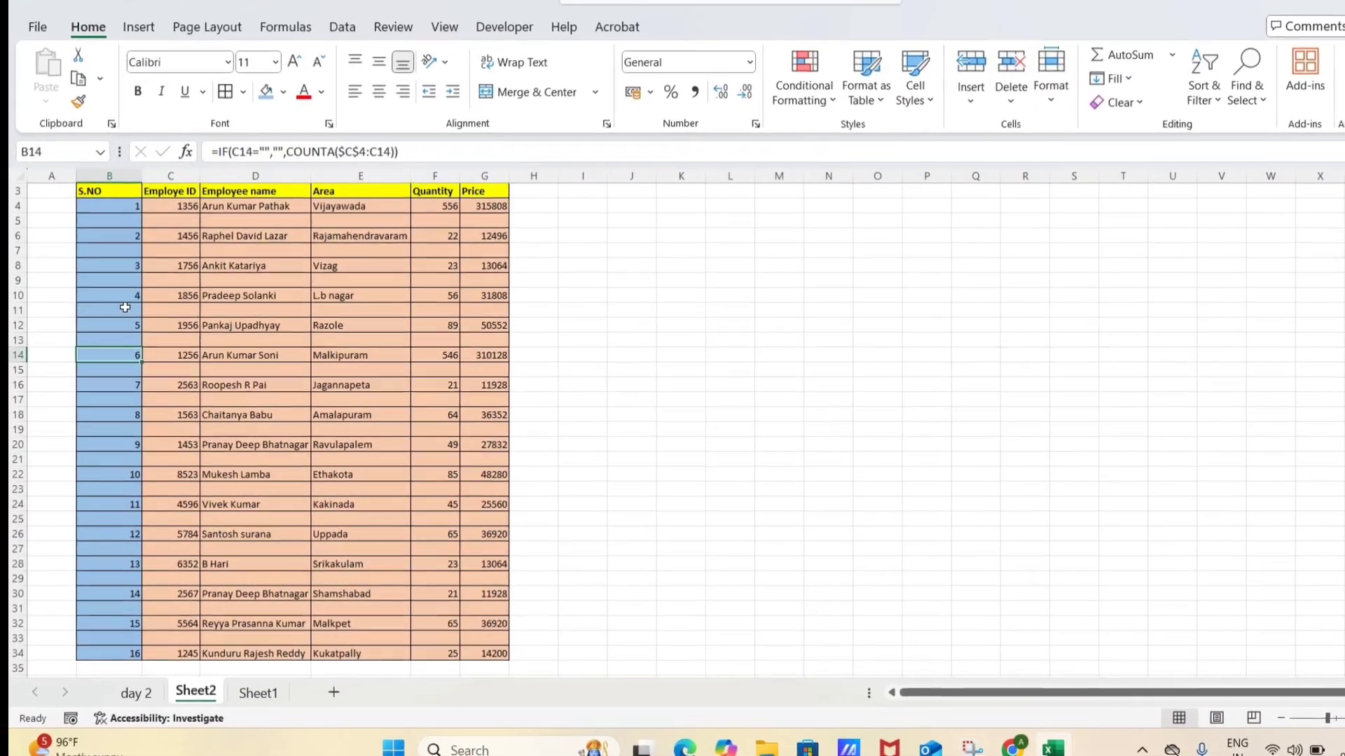
key("Up")
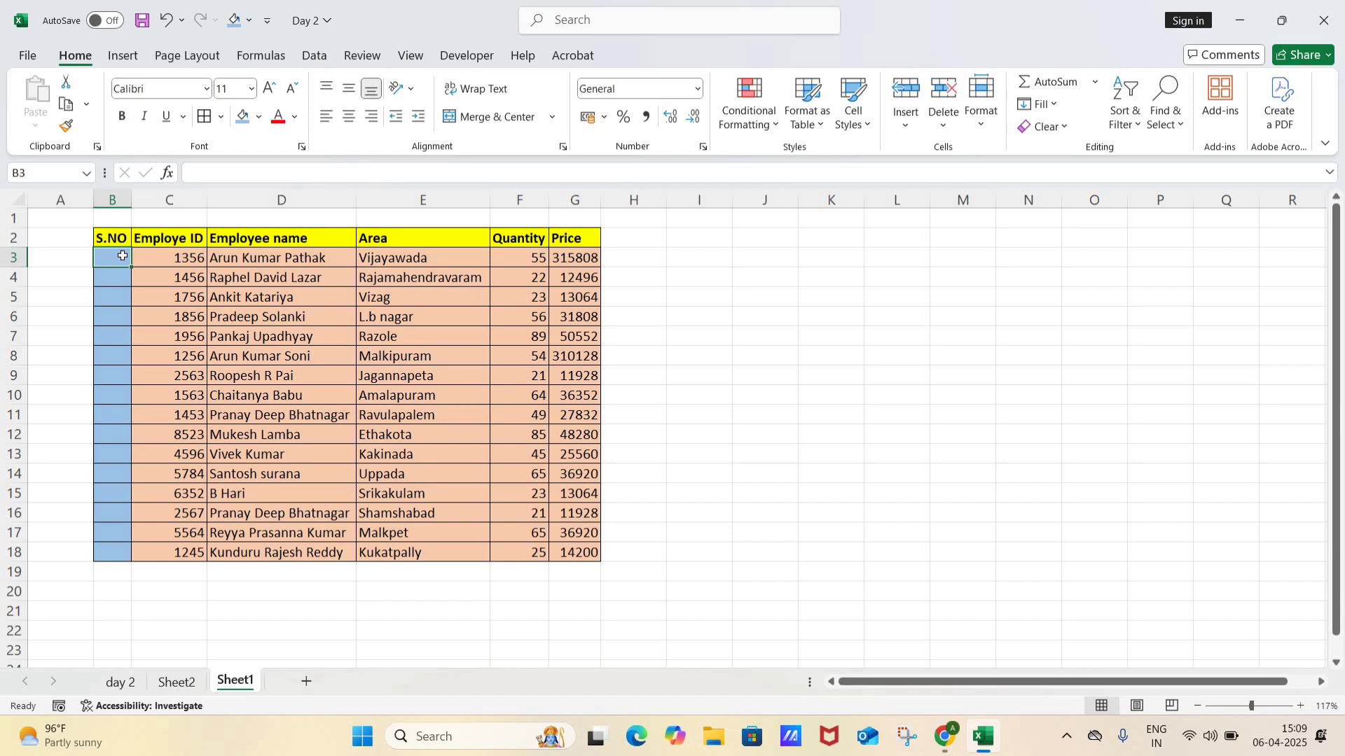
key("Up")
key("Right")
key("Down")
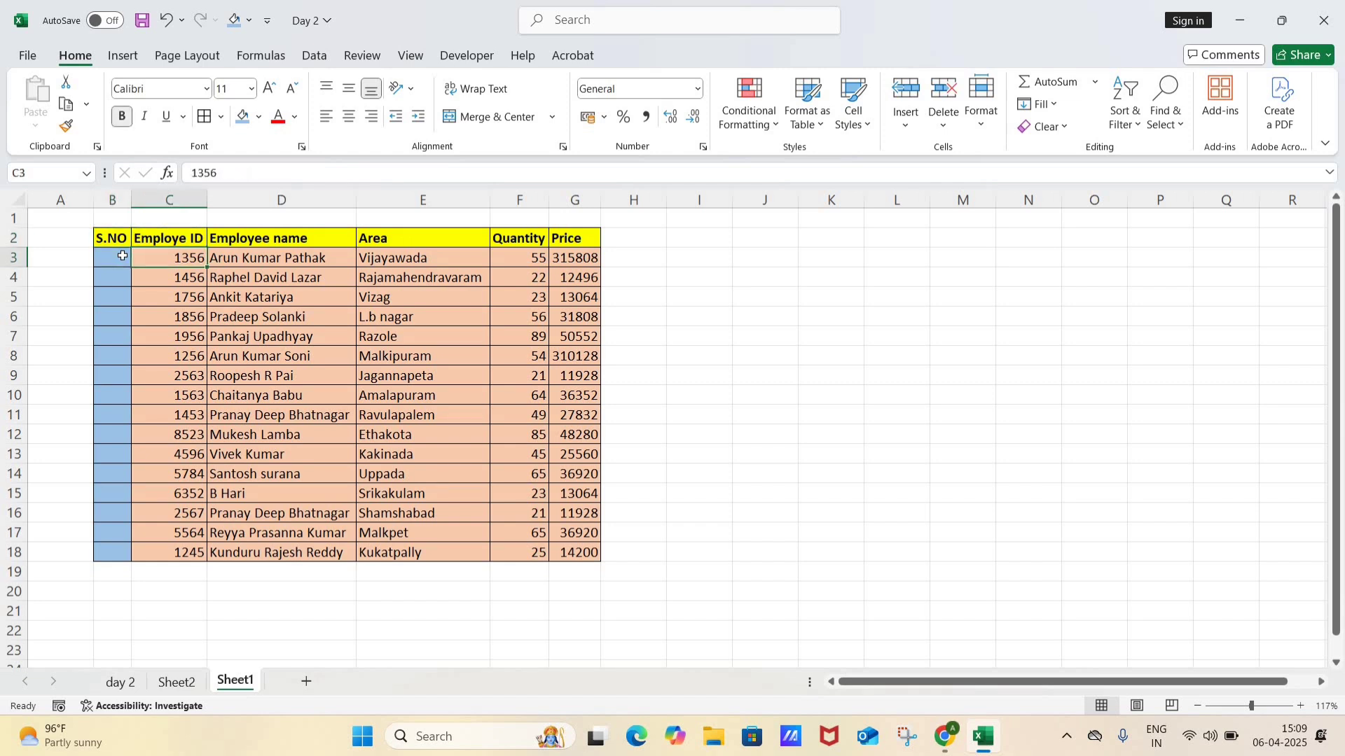
key("Left")
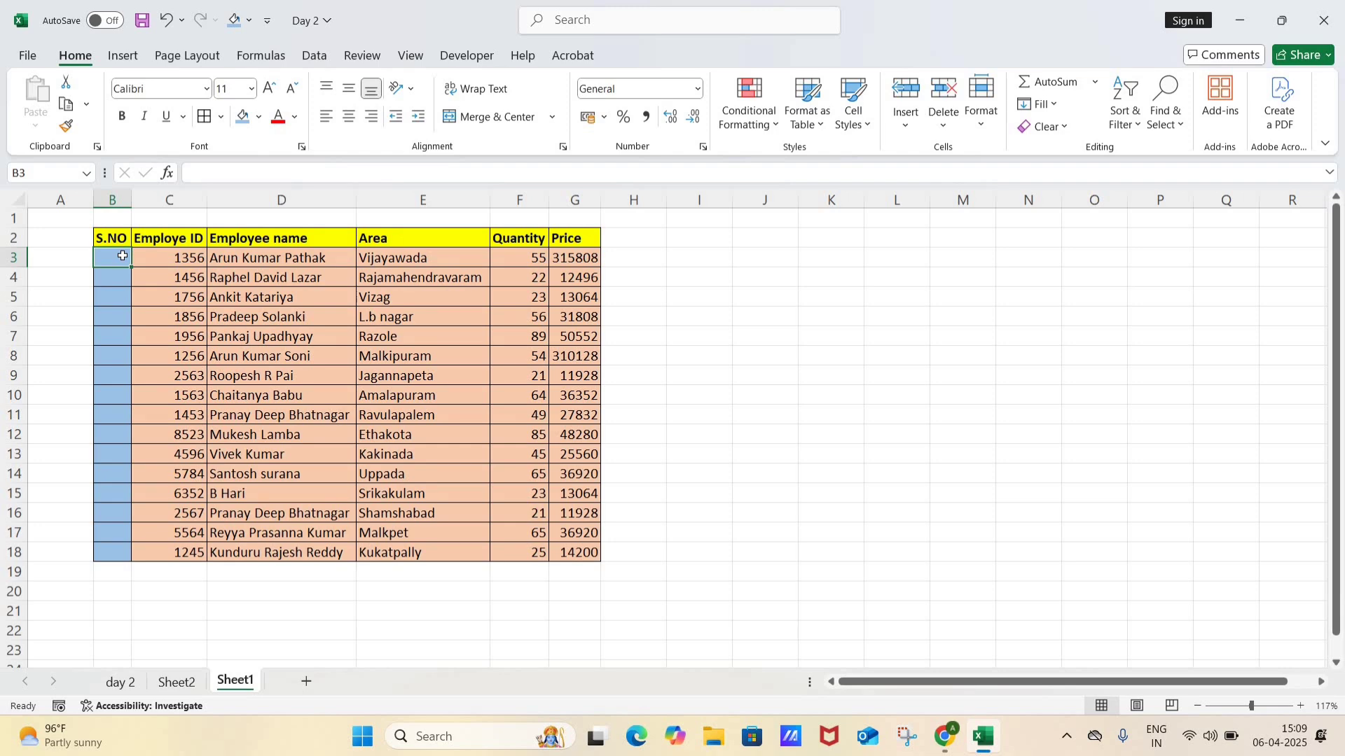
key("ctrl+shift+Down")
key("shift+Up")
key("Up")
key("Up")
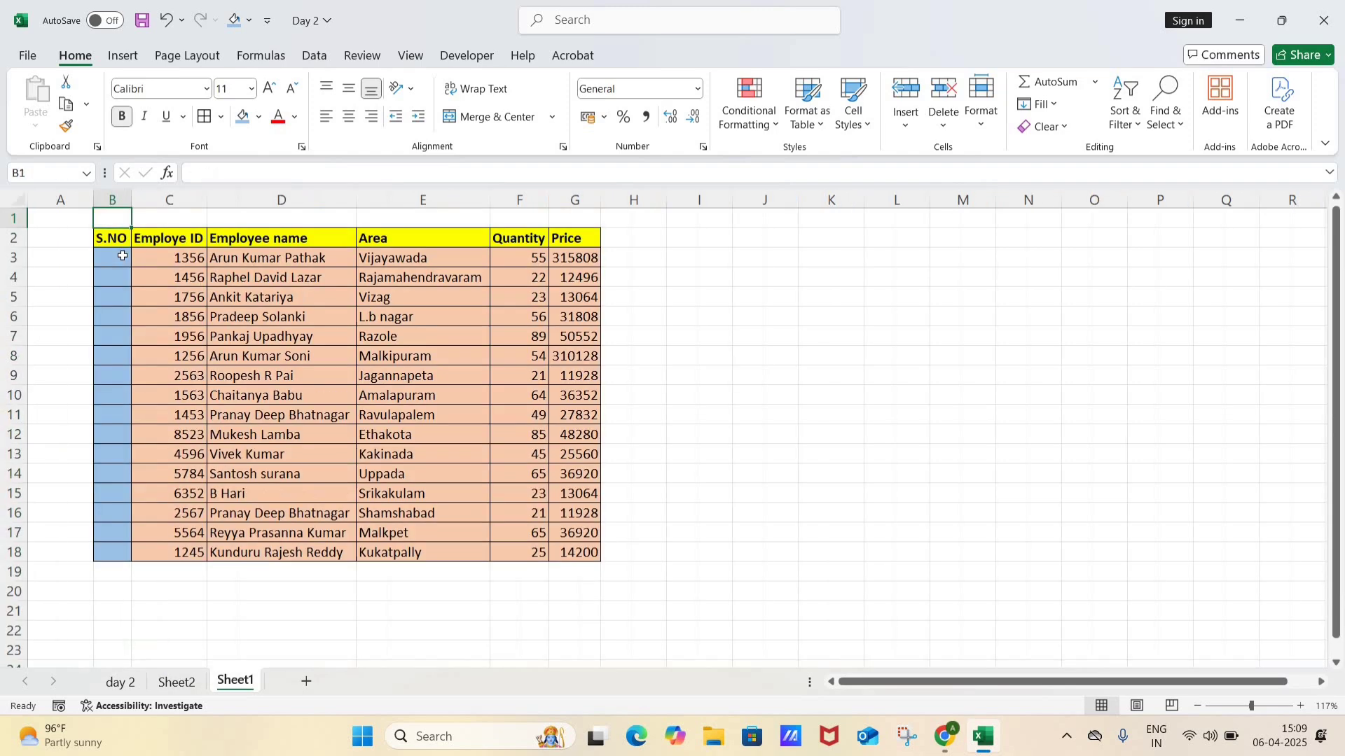
key("Down")
key("Down")
key("Down")
key("shift+Down")
key("Up")
key("Up")
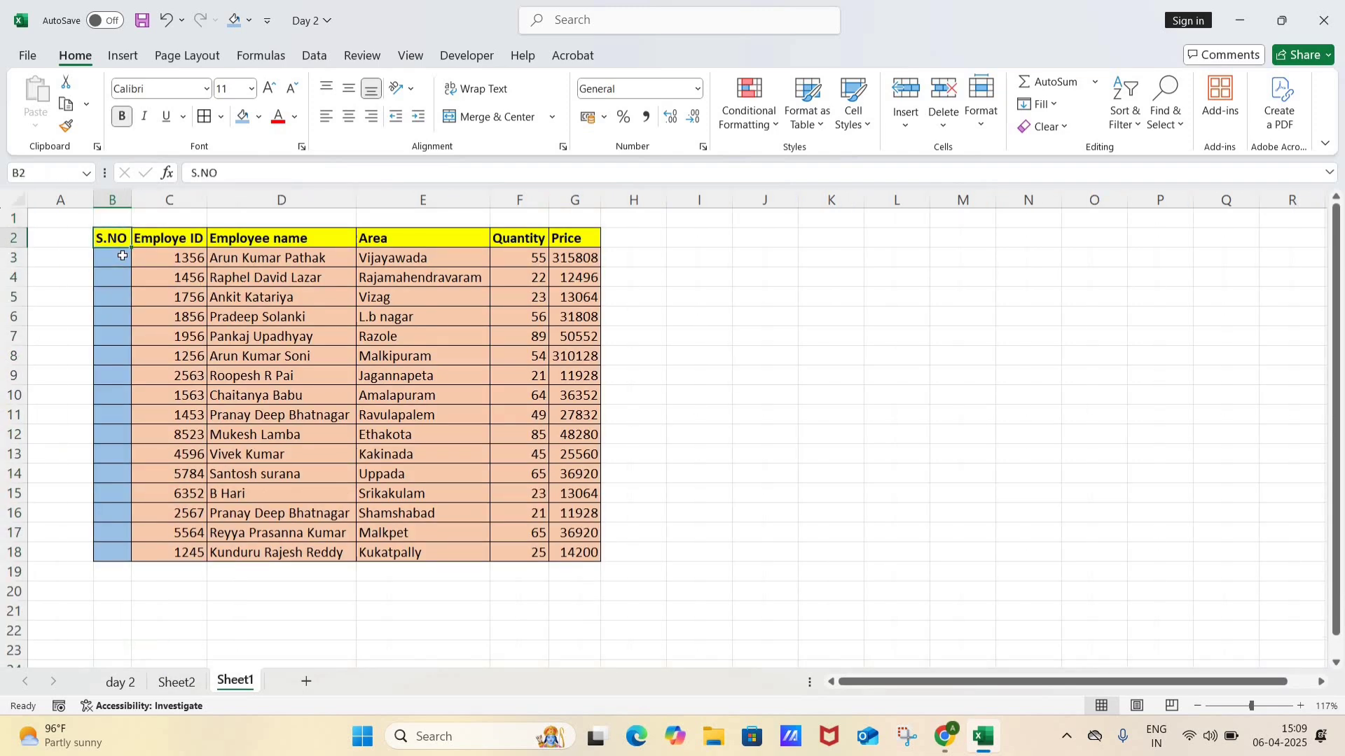
key("Return")
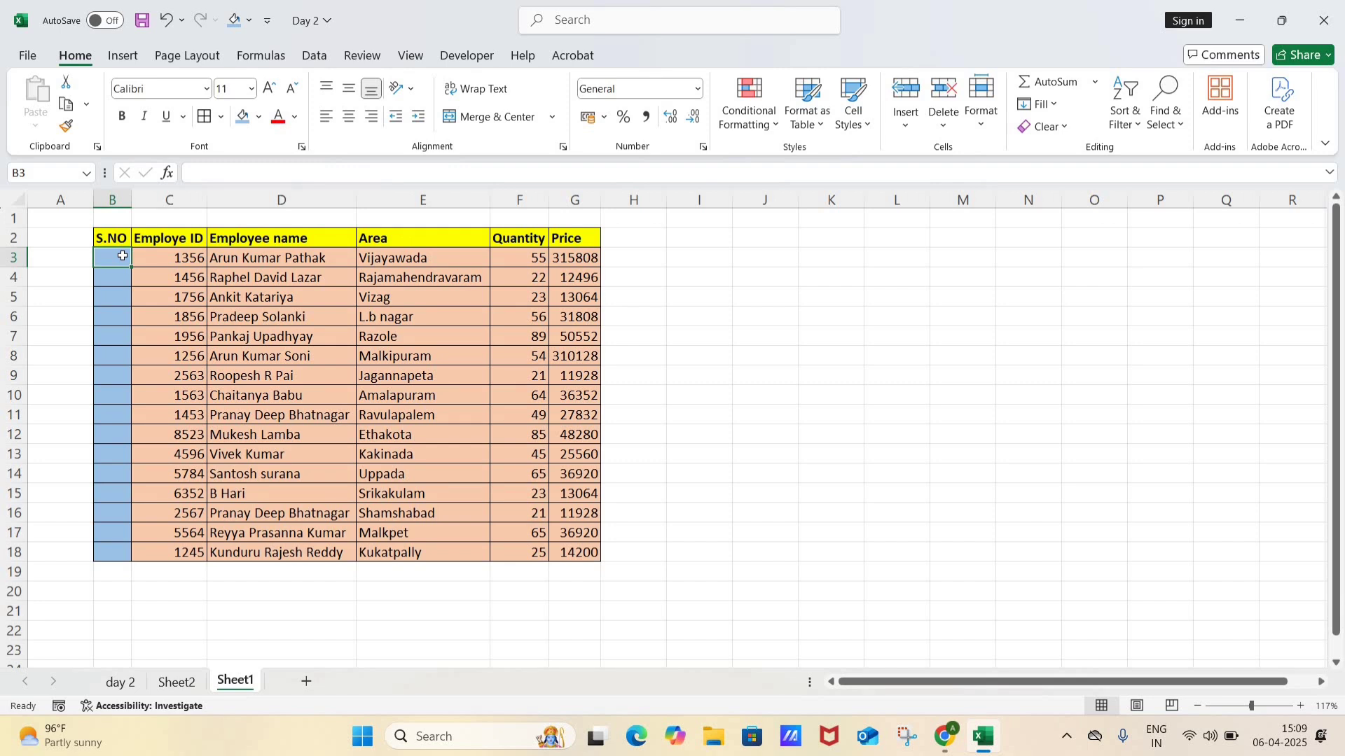
Step: Look at the table with blank rows on Sheet2 and return to Sheet1
key("ctrl+Page_Up")
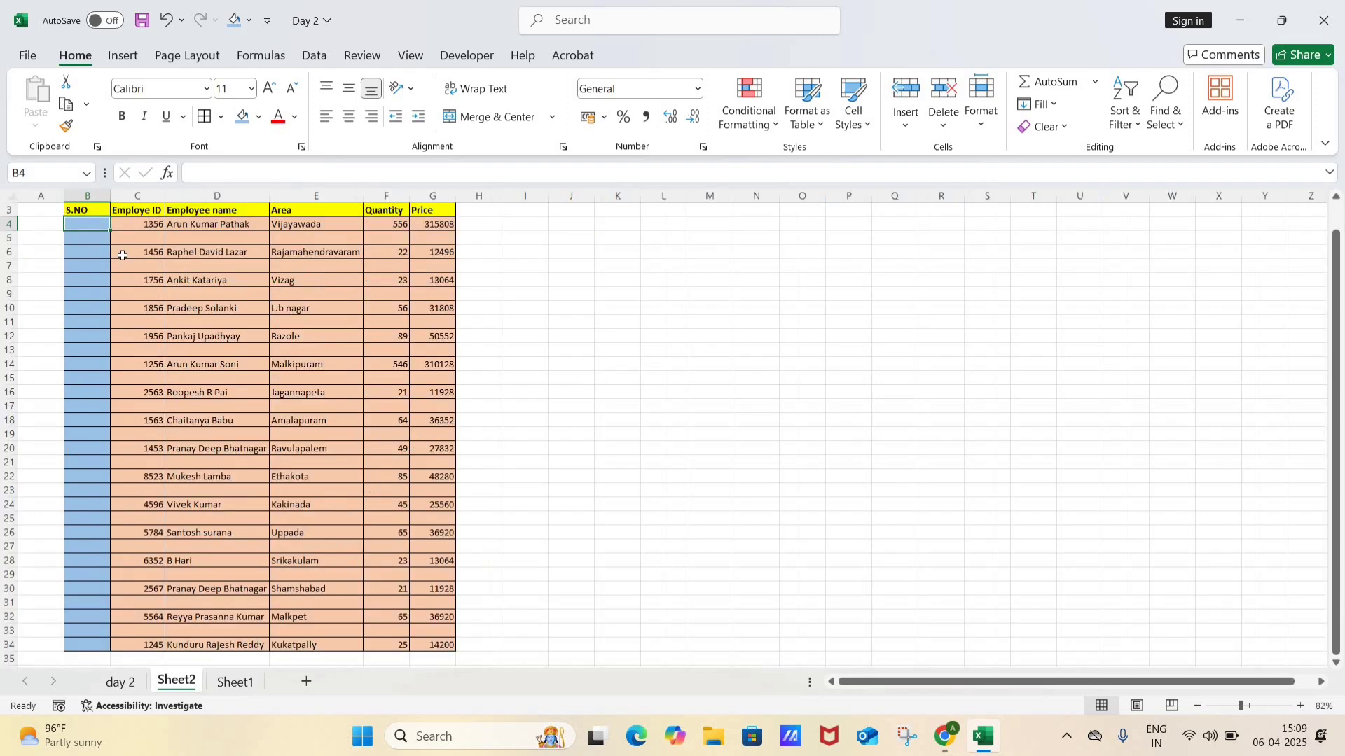
key("Down")
key("Right")
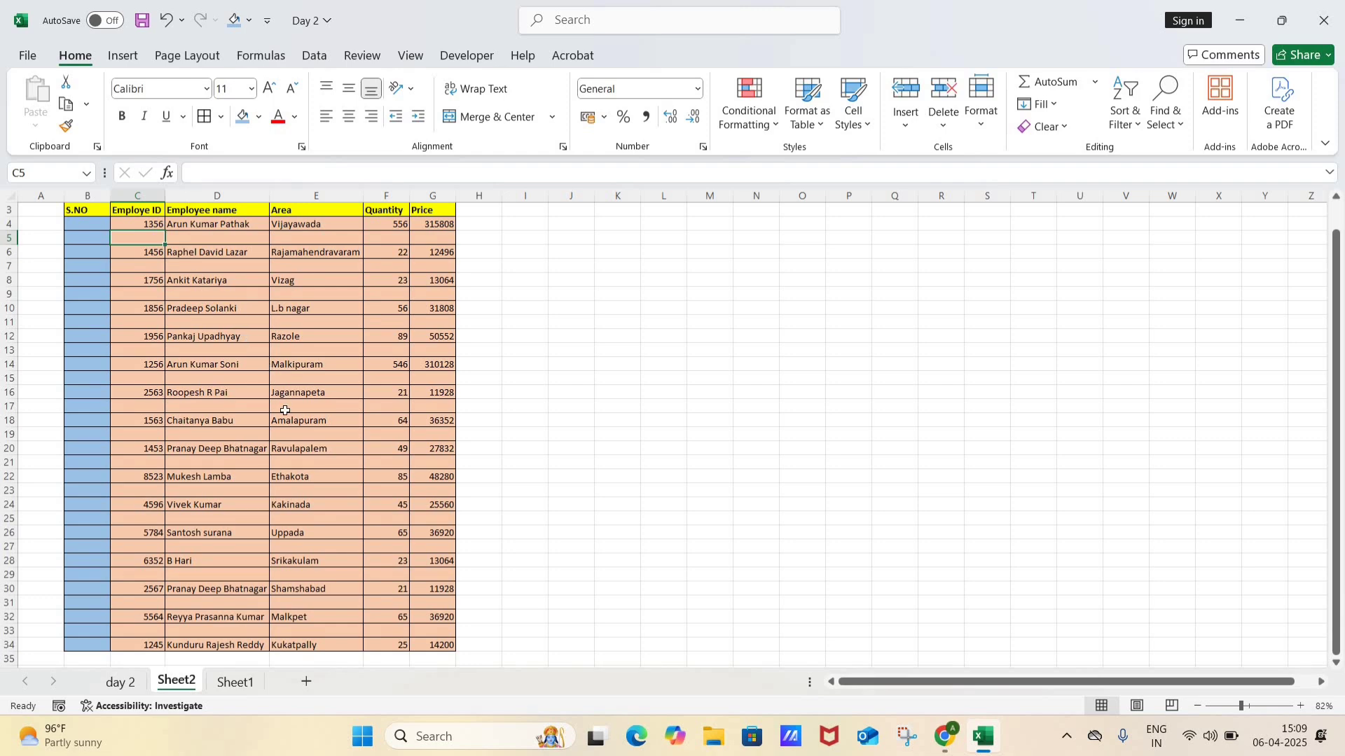
left_click(243, 685)
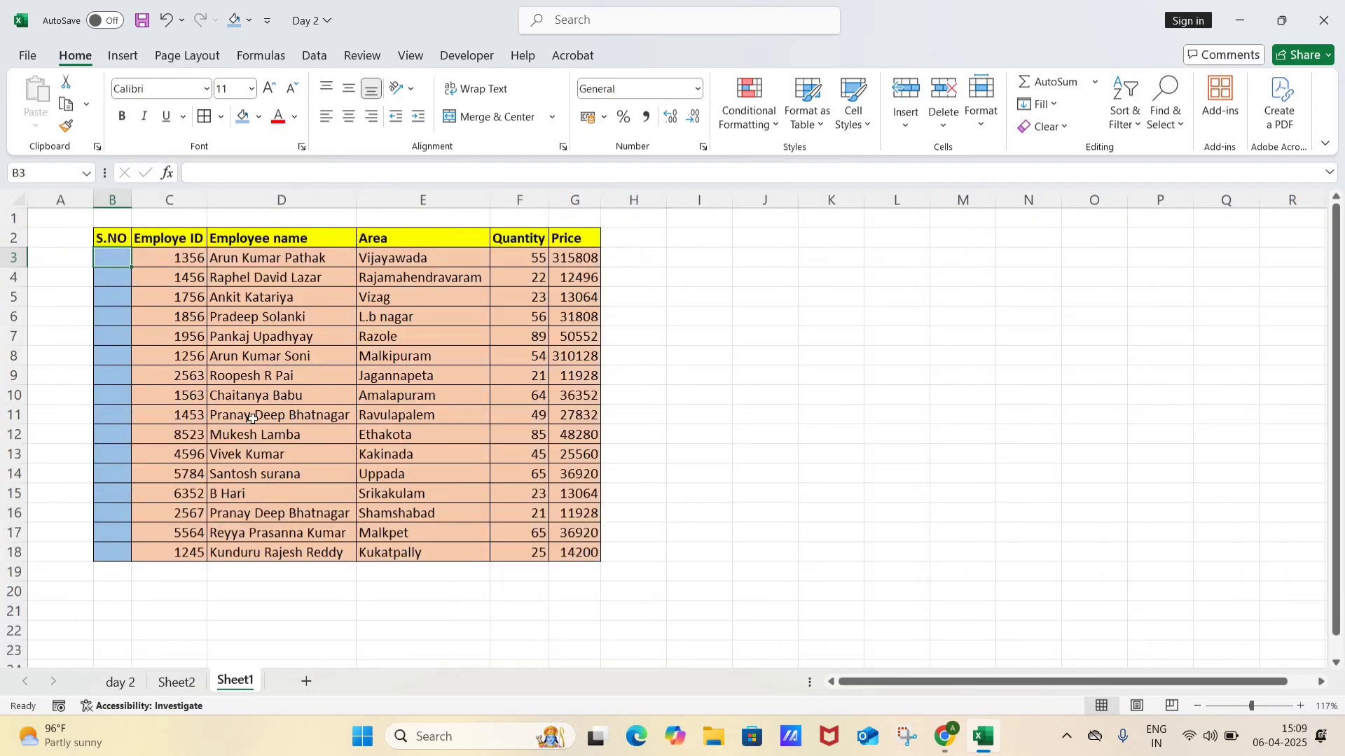
Step: Enter the serial numbers 1, 2, 3 and 4 in cells B3 to B6 of the S.NO column
key("Right")
key("Left")
type("1")
key("Return")
type("2")
key("Return")
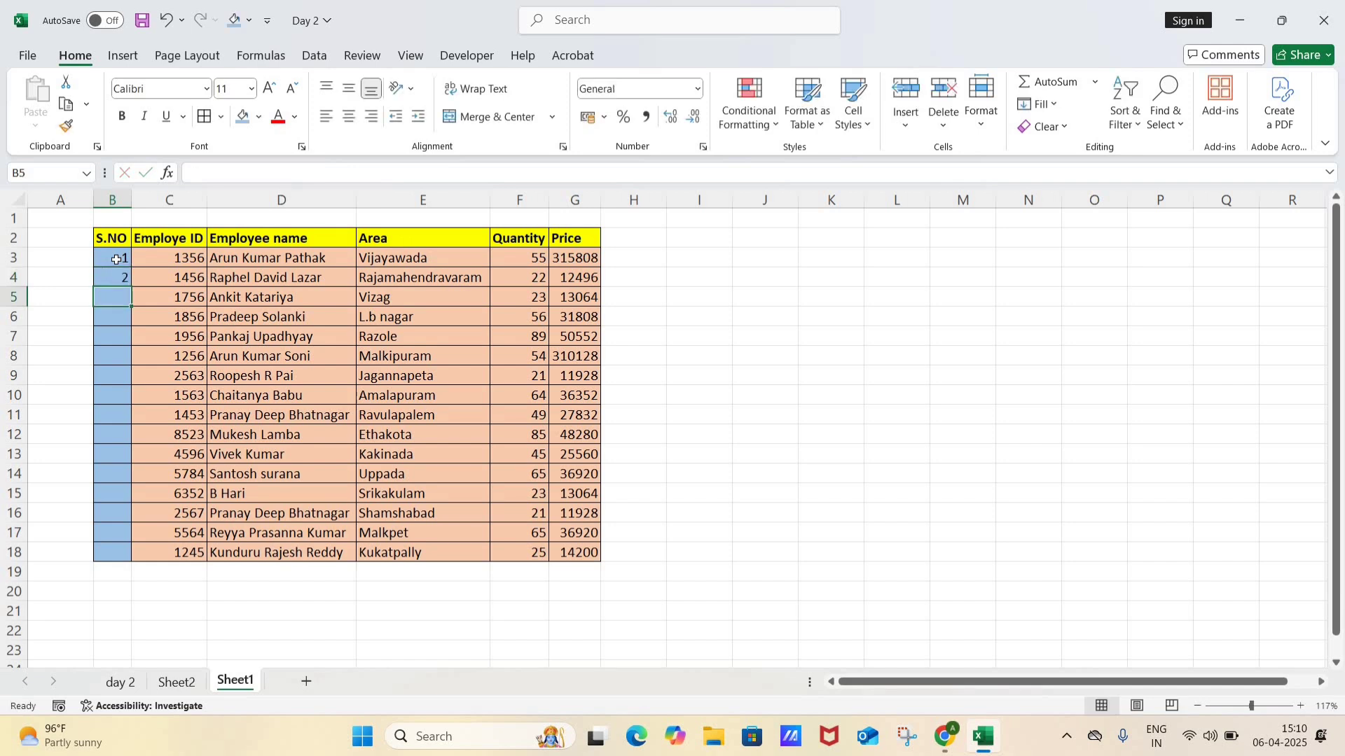
type("3")
key("Return")
type("4")
key("Return")
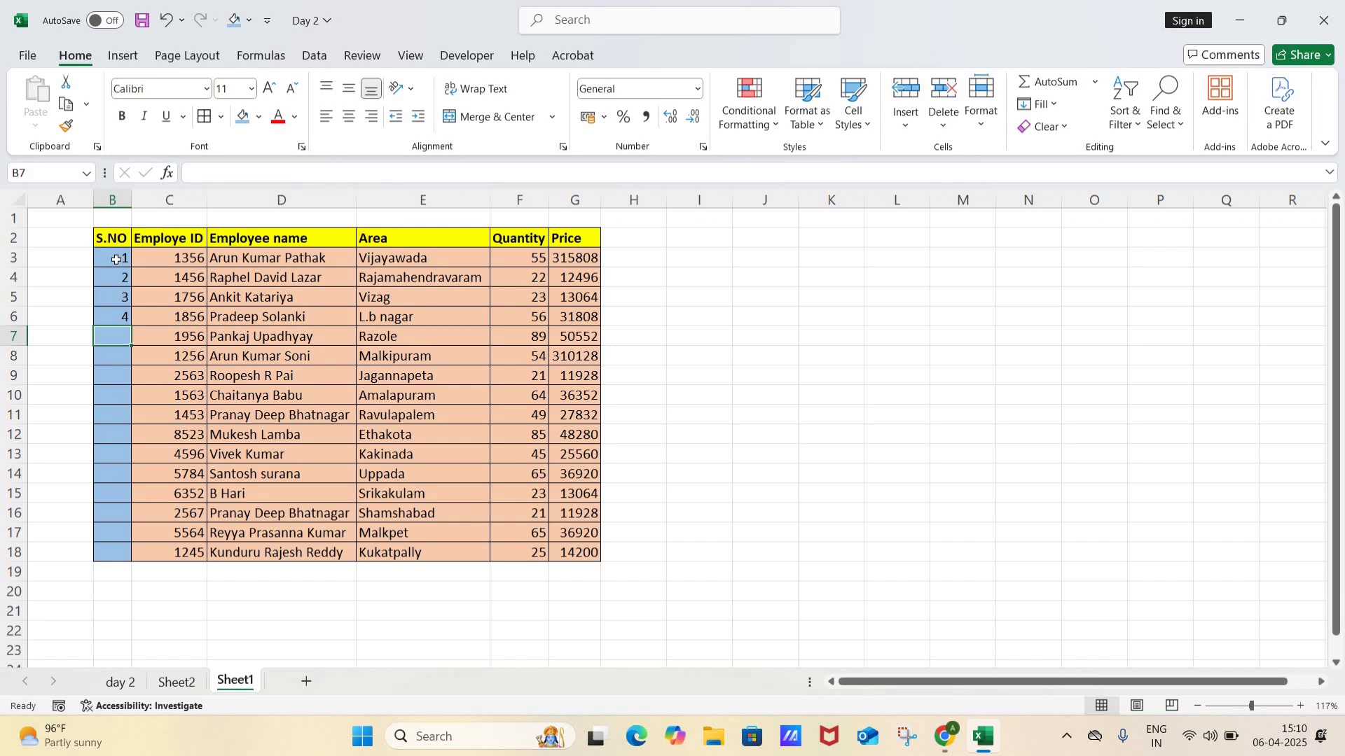
Step: Clear the serial numbers from cells B3:B7 and keep only B3 selected
key("shift+Return")
key("shift+Return")
key("shift+Return")
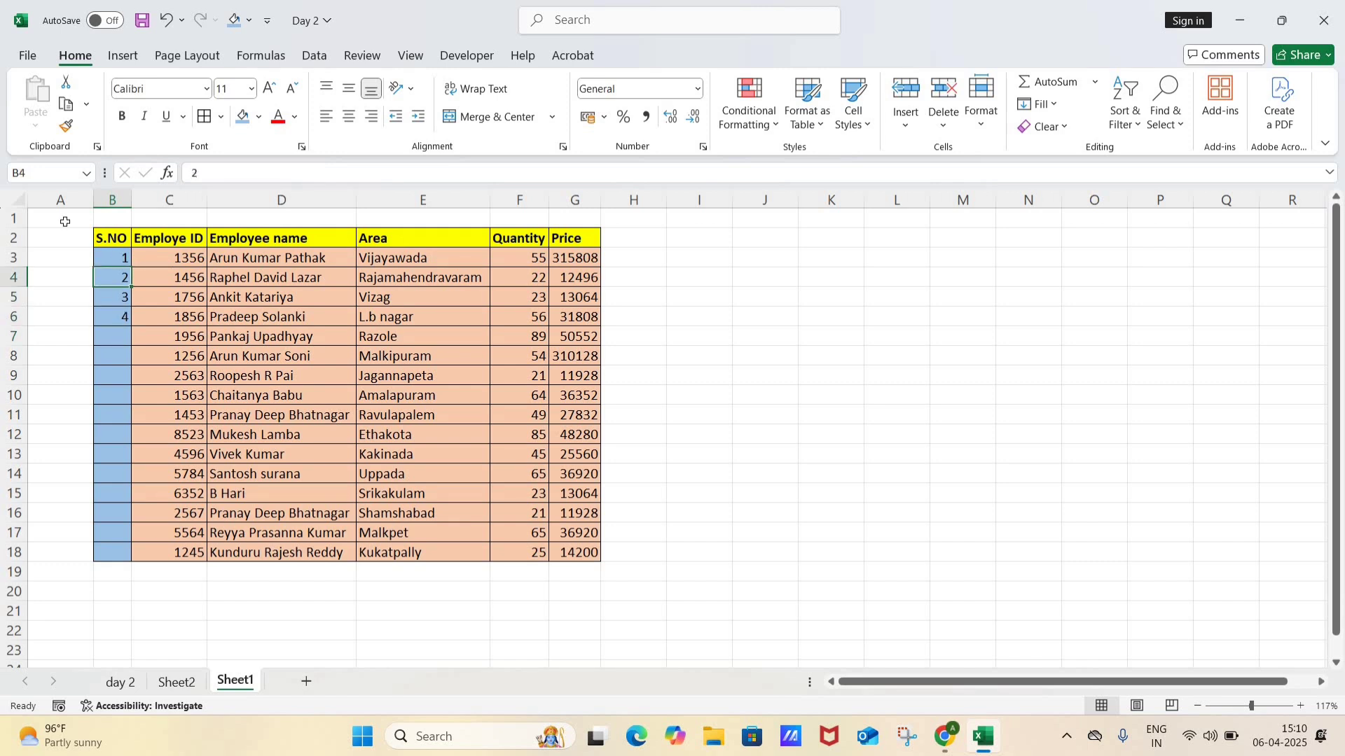
key("shift+Return")
key("Return")
key("shift+Return")
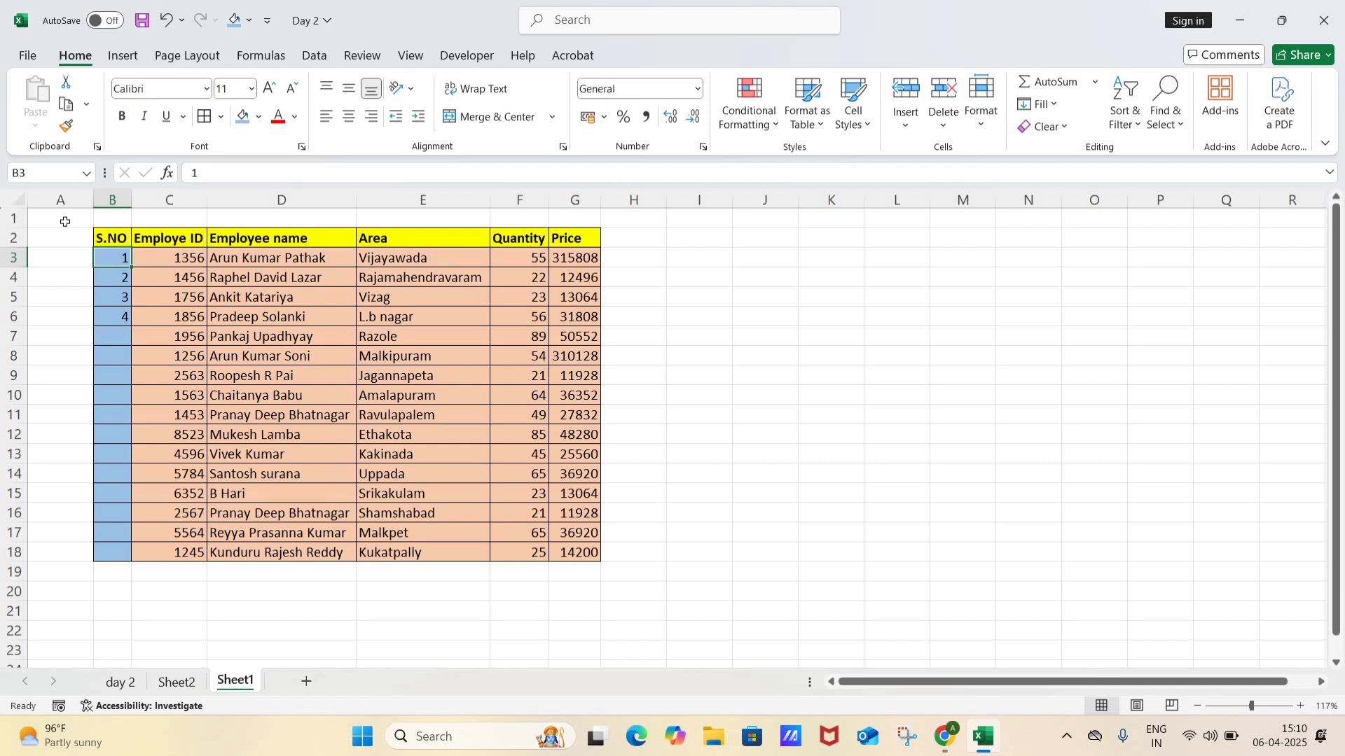
key("shift+Down")
key("shift+Down")
key("shift+Down")
key("shift+Down")
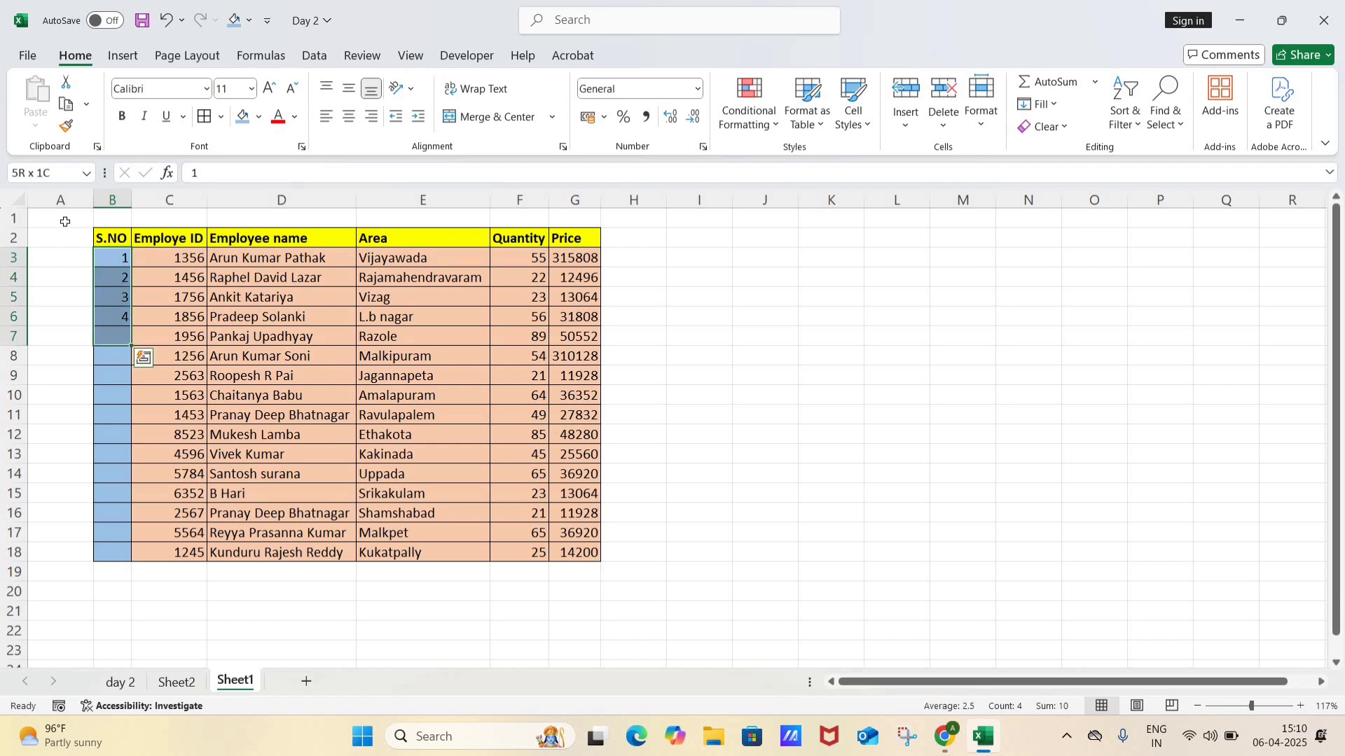
key("Delete")
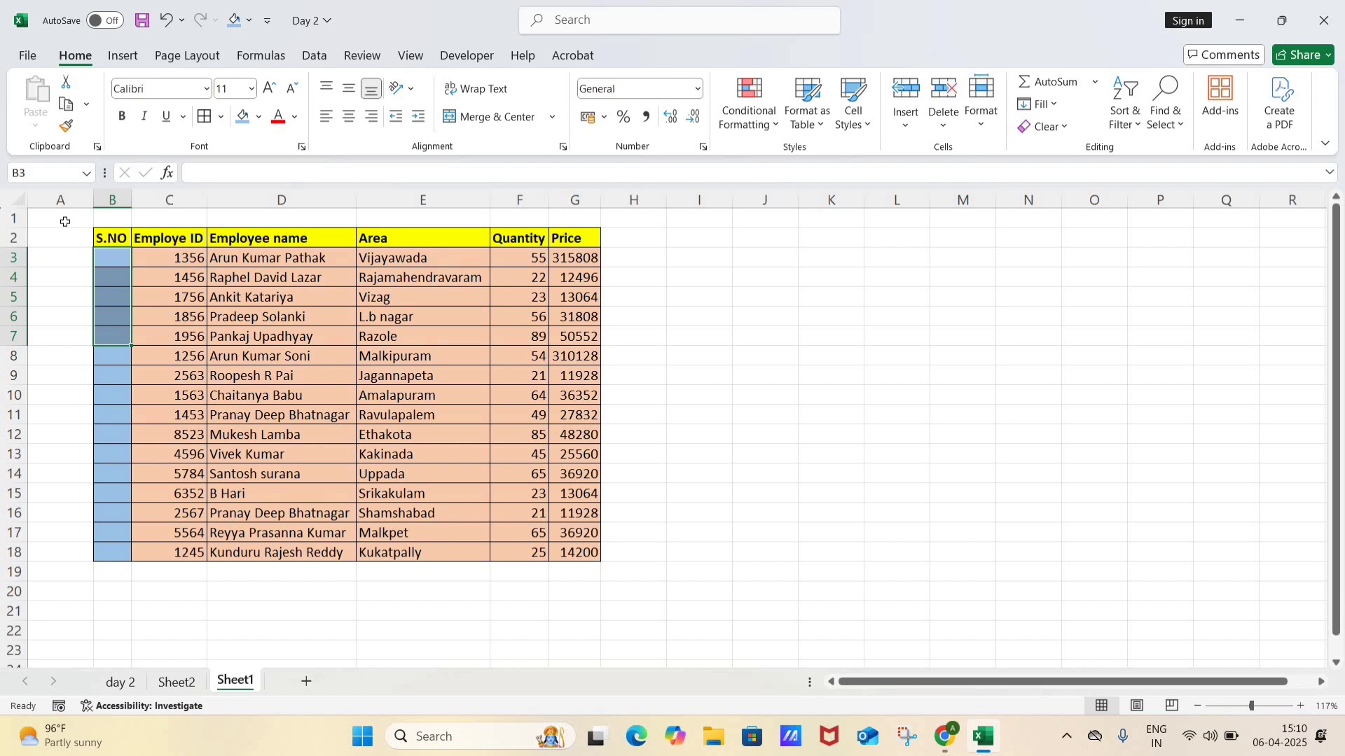
key("shift+Up")
key("shift+Up")
key("shift+Up")
key("shift+Up")
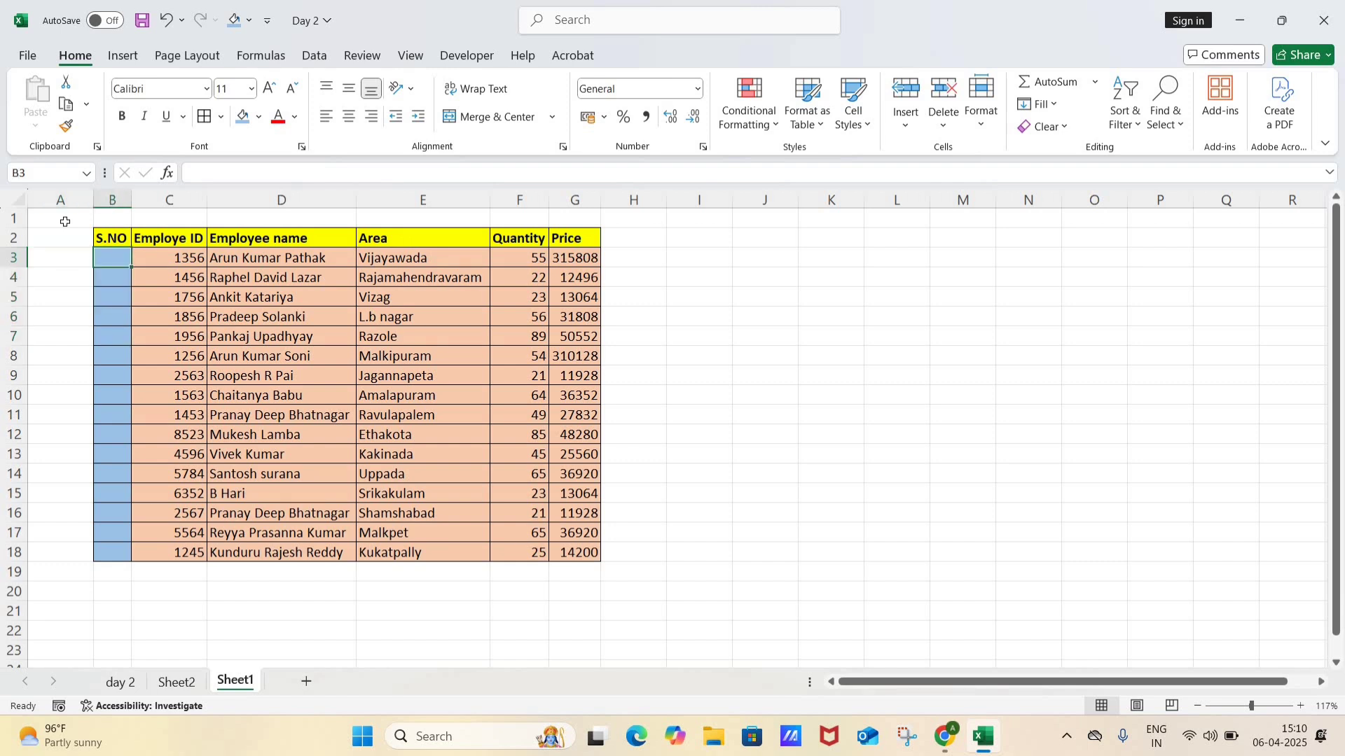
Step: Enter 1 in B3 and 2 in B4 as the first two serial numbers
type("1")
key("Return")
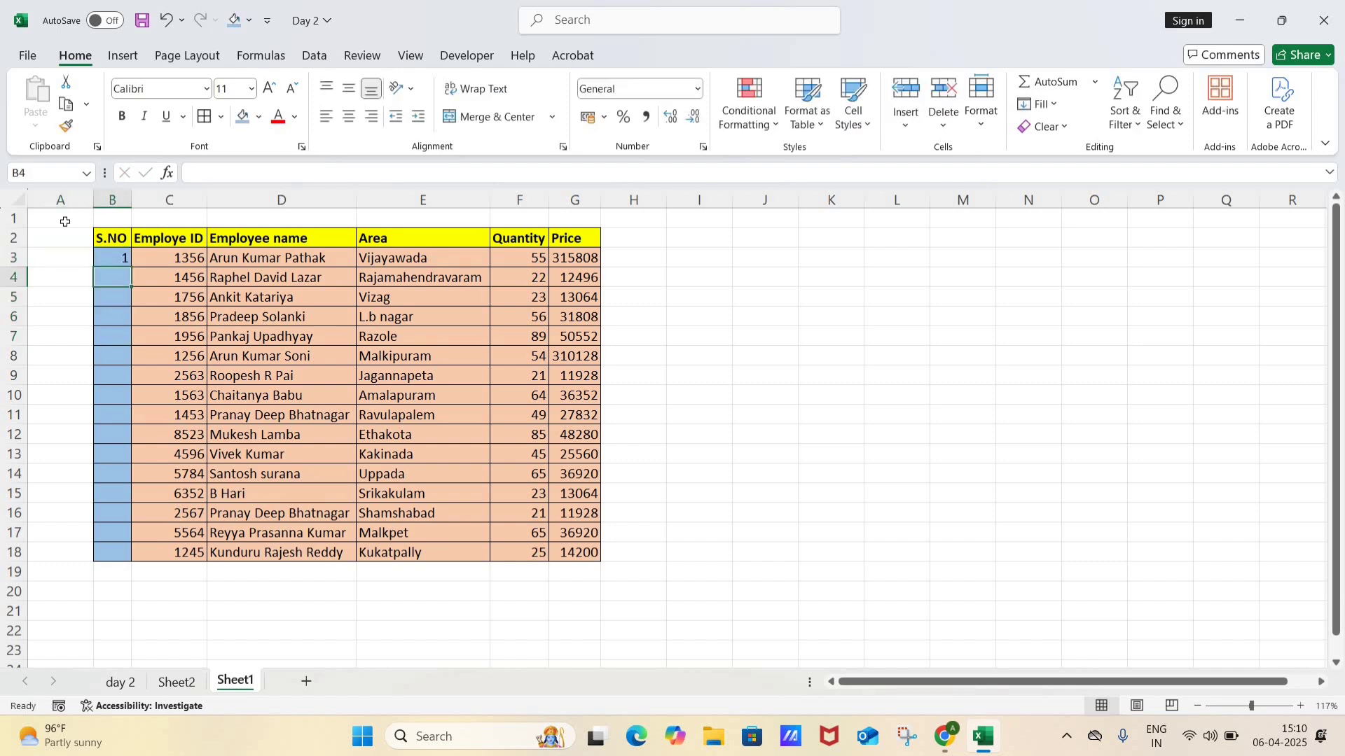
type("2")
key("Return")
Step: Auto-fill the S.NO column from B3:B4 down to the last table row, and undo the fill
key("shift+Return")
key("shift+Return")
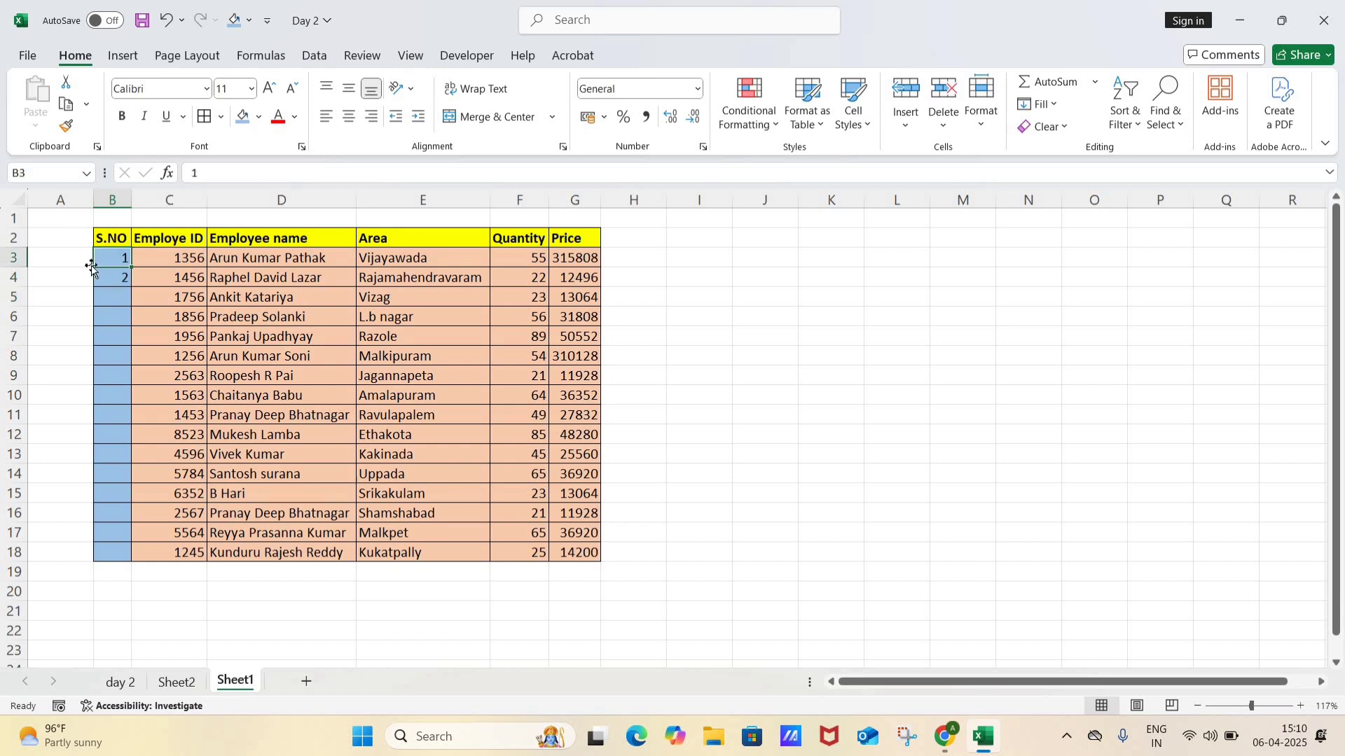
left_click(112, 272, "shift")
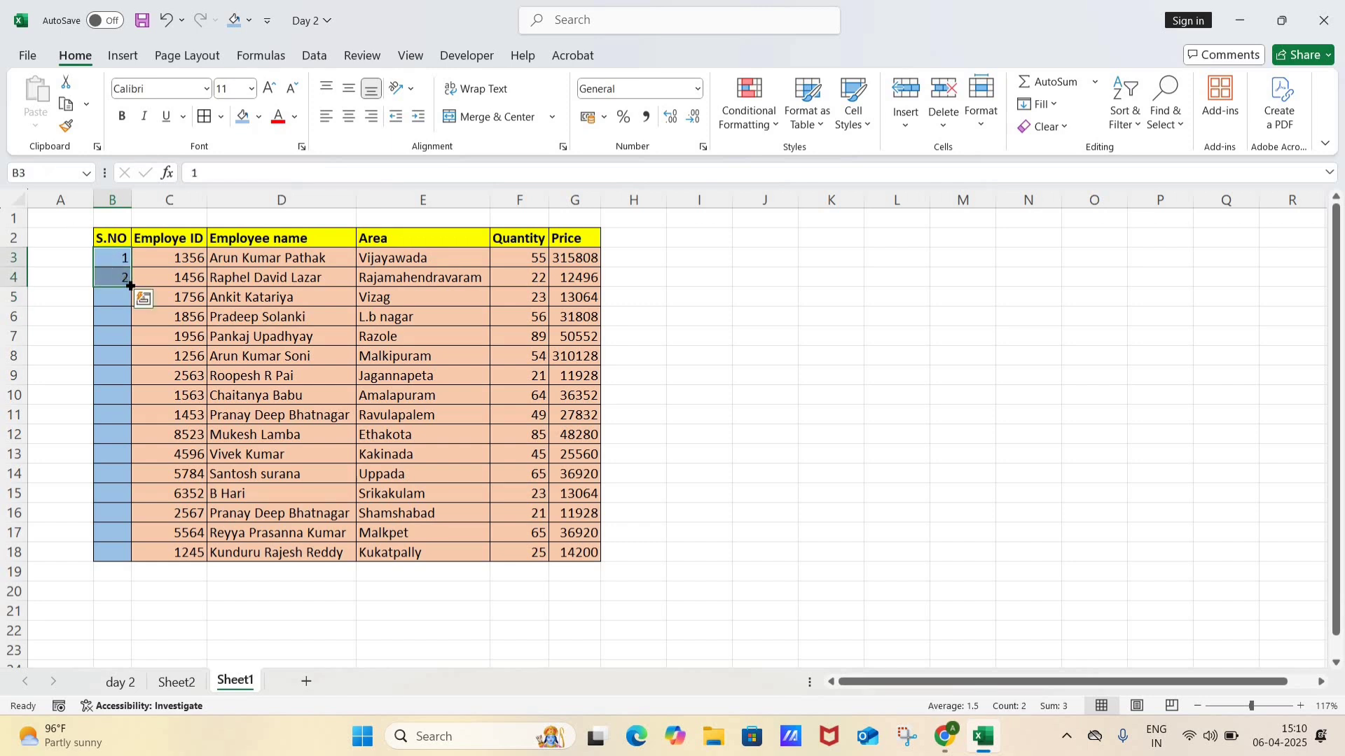
double_click(130, 286)
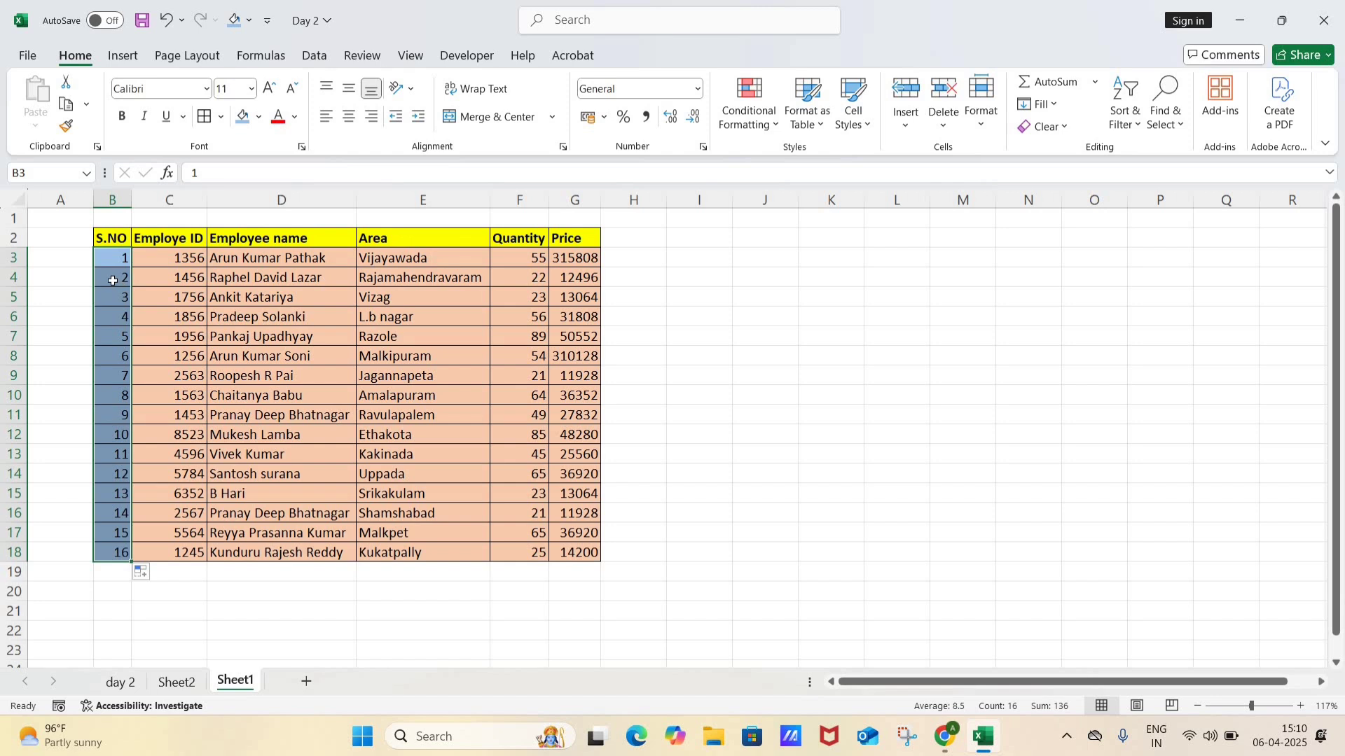
key("ctrl+z")
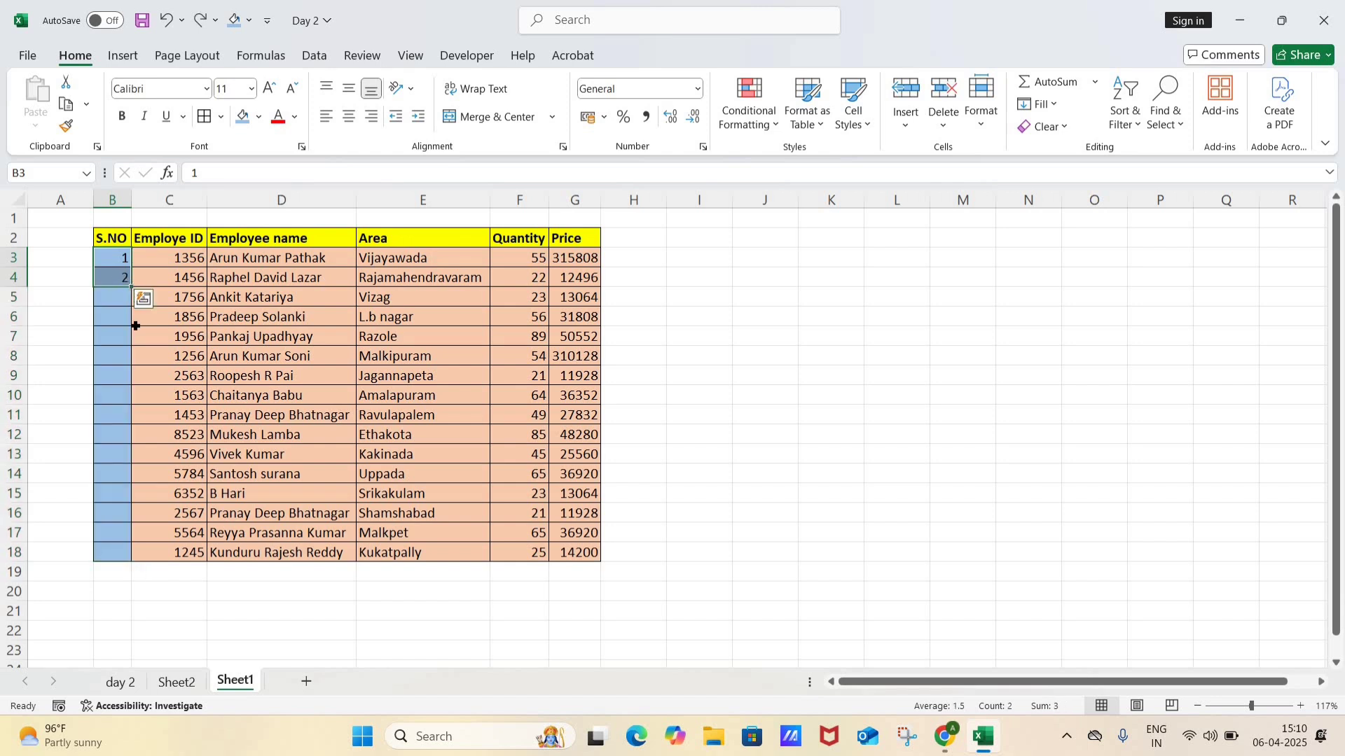
Step: Extend the number series from B3:B4 down to B18, and undo both the fill and the 2 in B4
left_click_drag(133, 288, 133, 560)
key("Up")
key("Down")
key("Right")
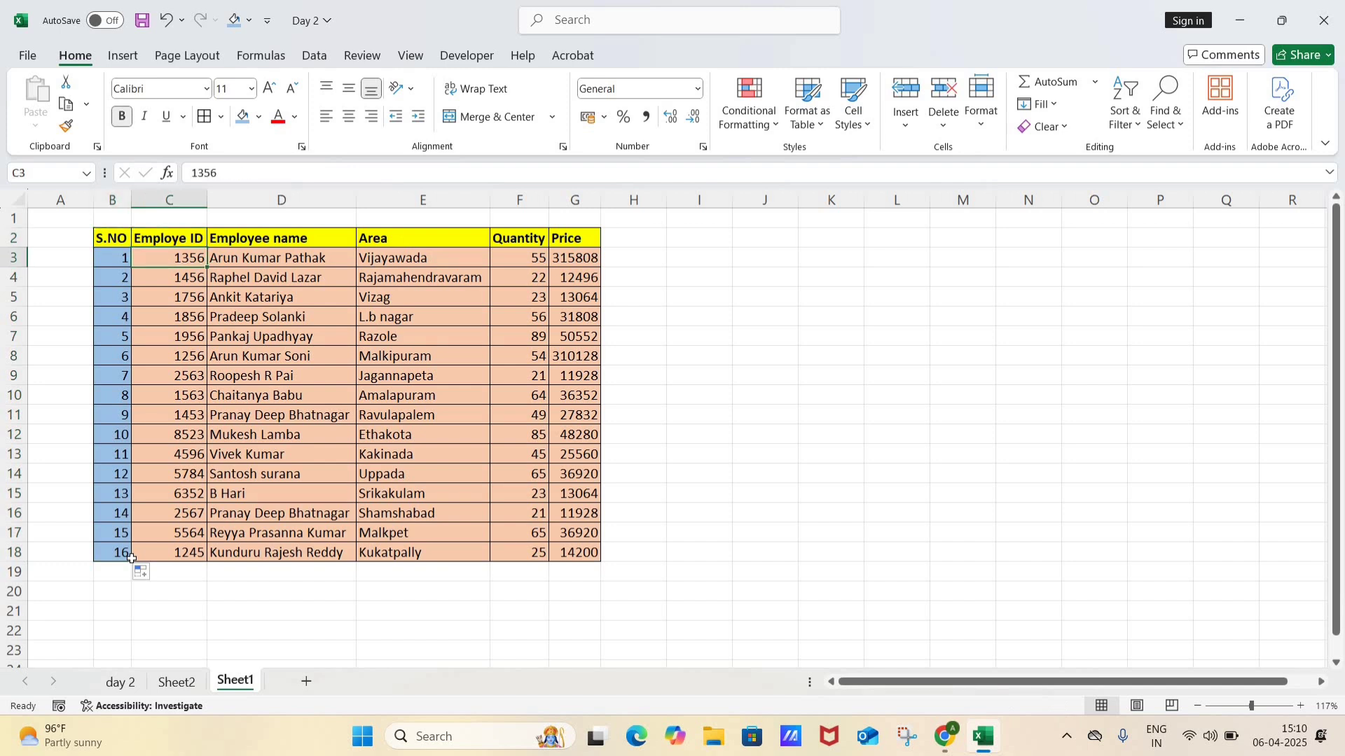
key("Left")
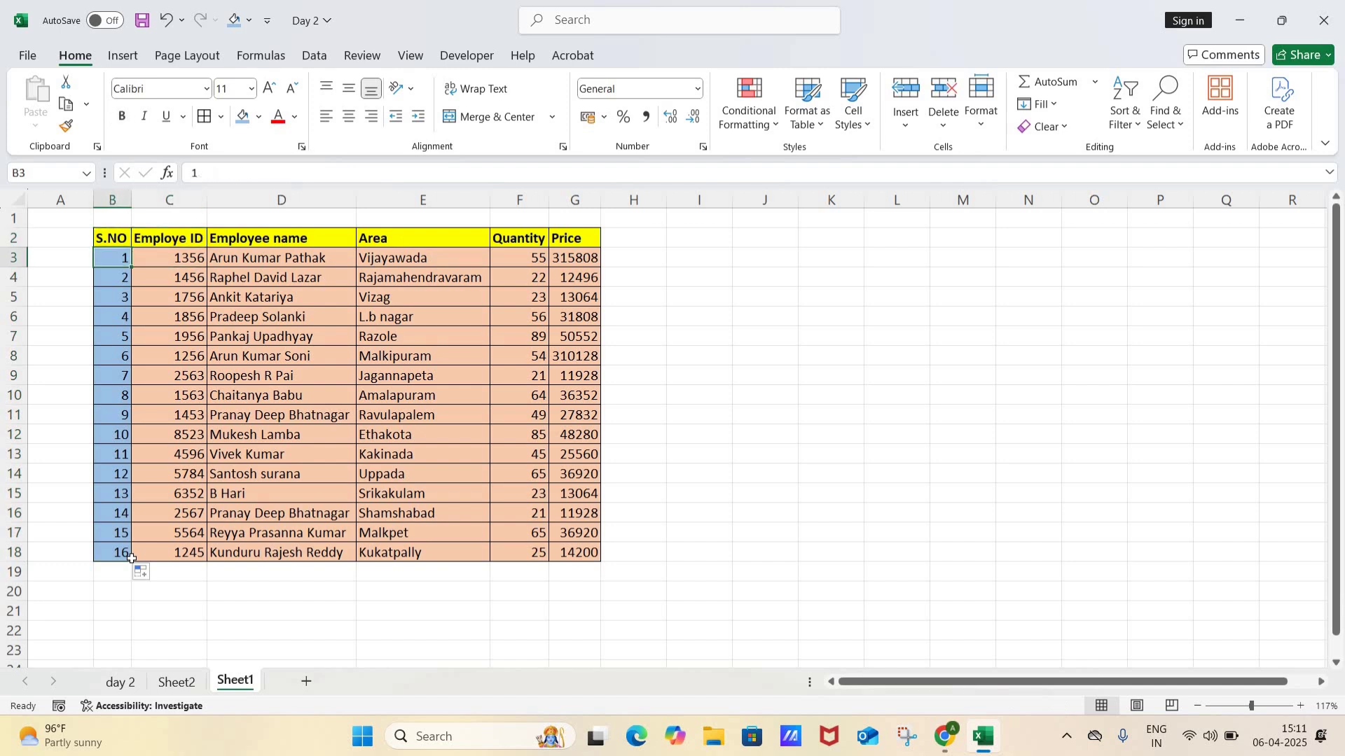
key("ctrl+z")
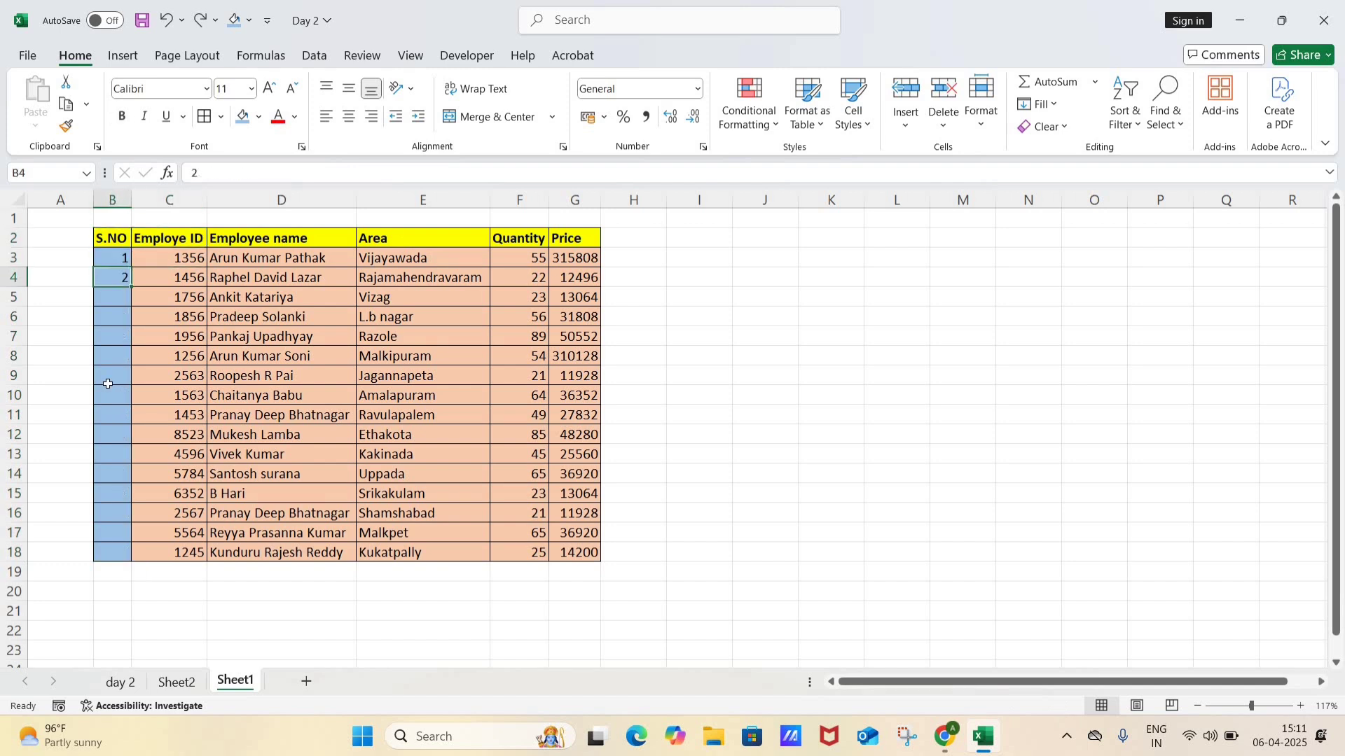
key("ctrl+z")
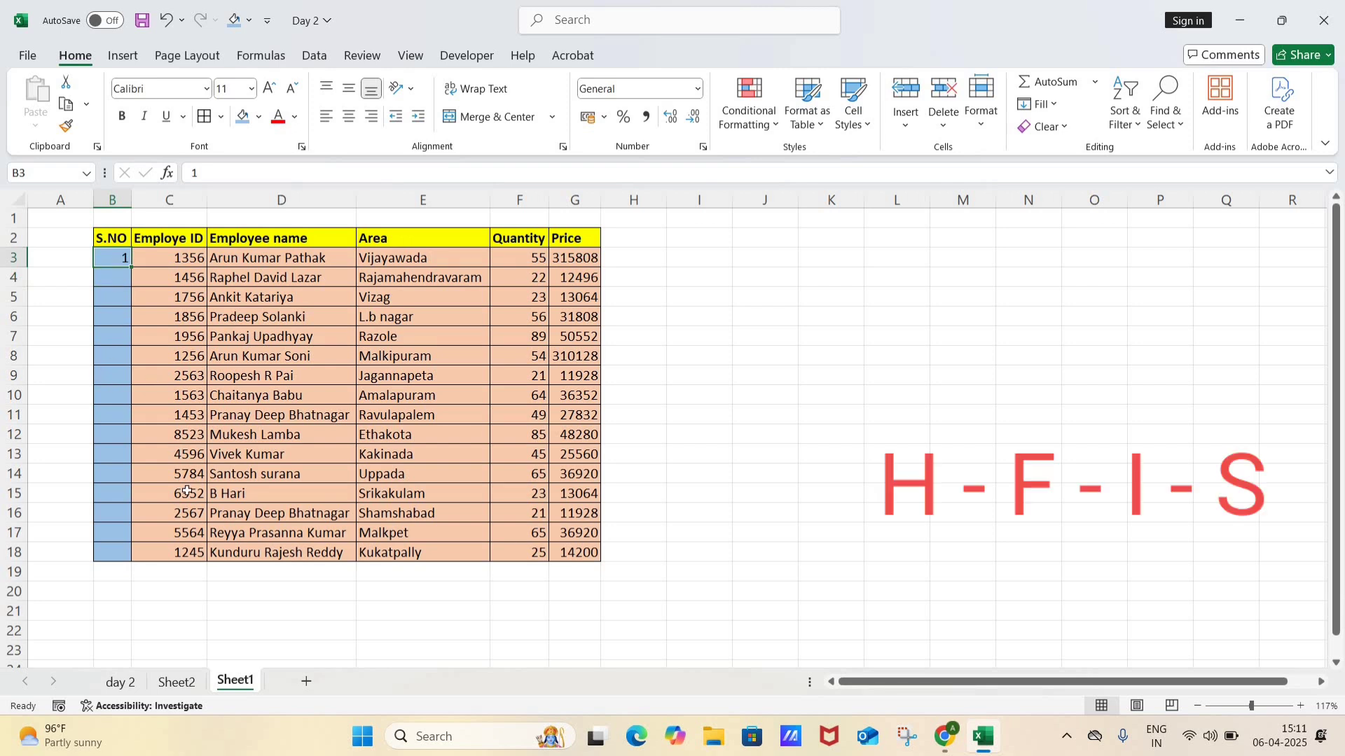
Step: Fill the S.NO column from B3 with a linear Series in columns, using step value 1 and stop value 16
key("alt")
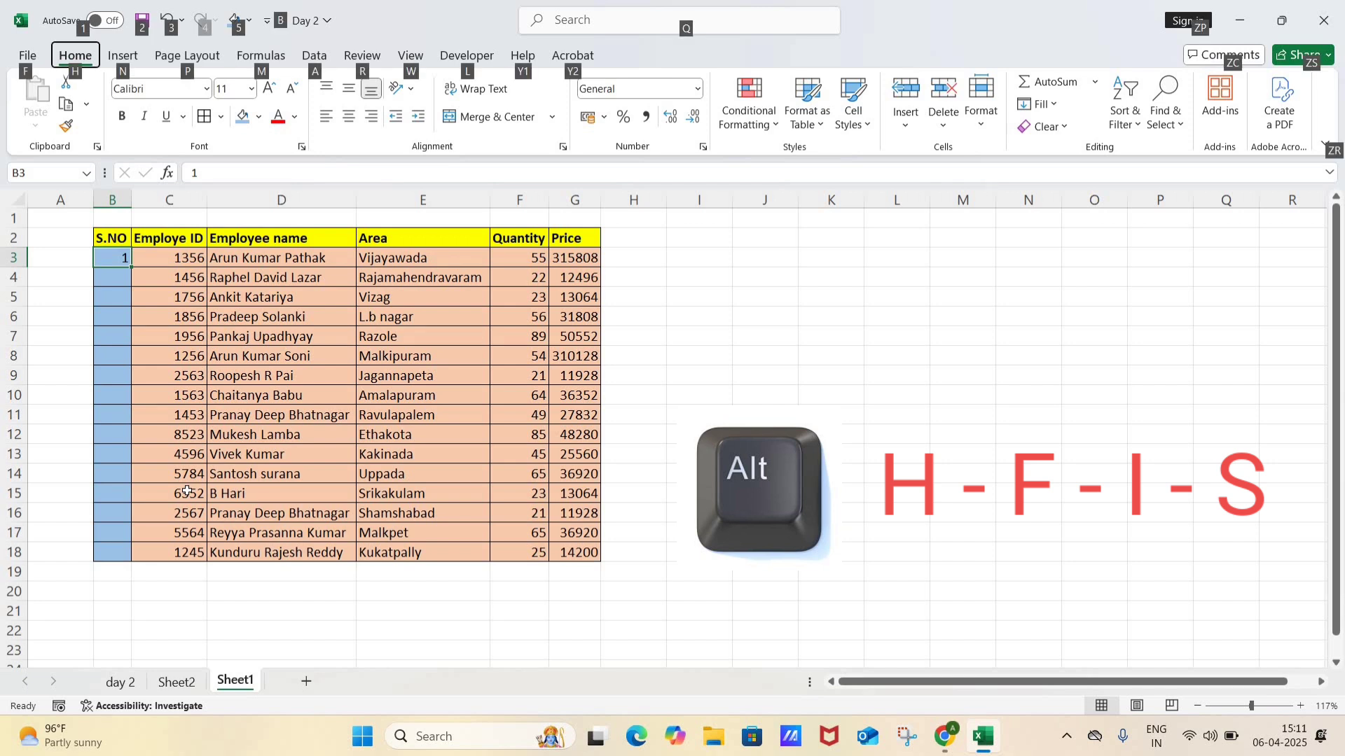
key("h")
key("f")
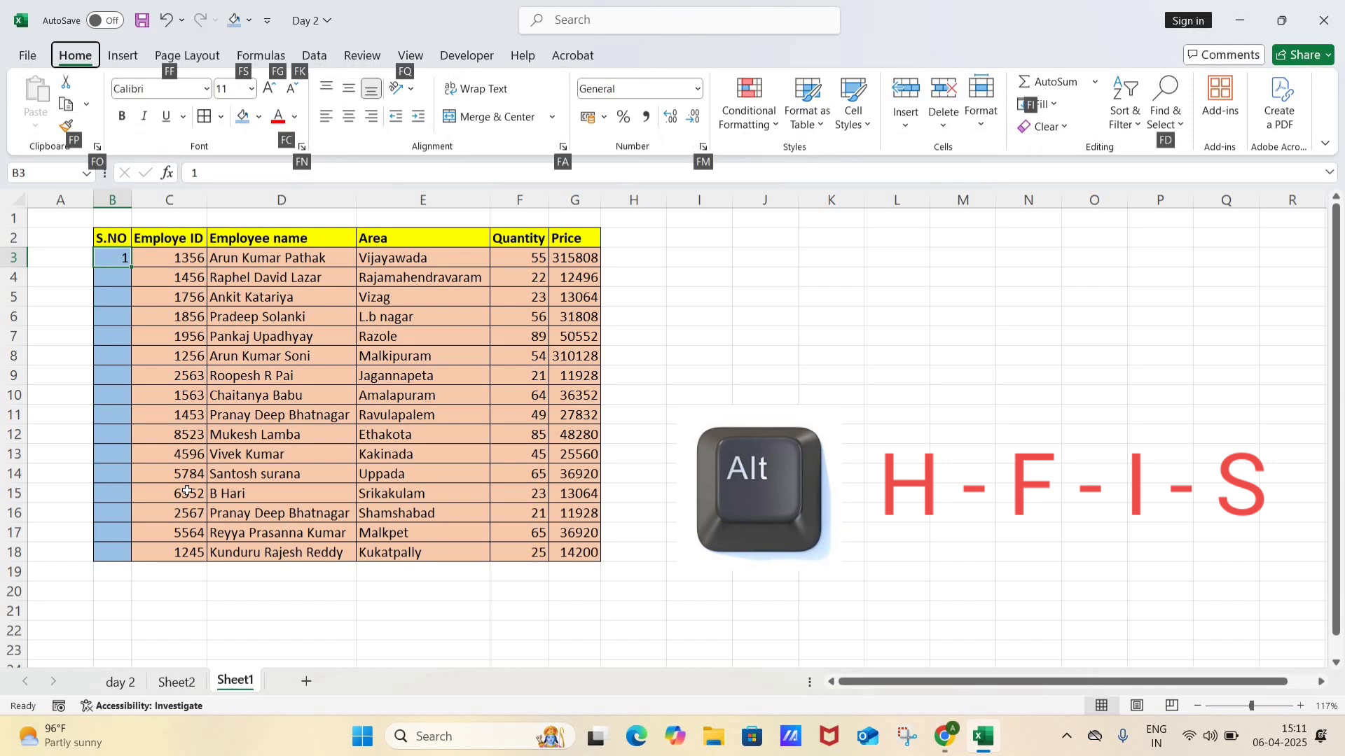
key("i")
key("s")
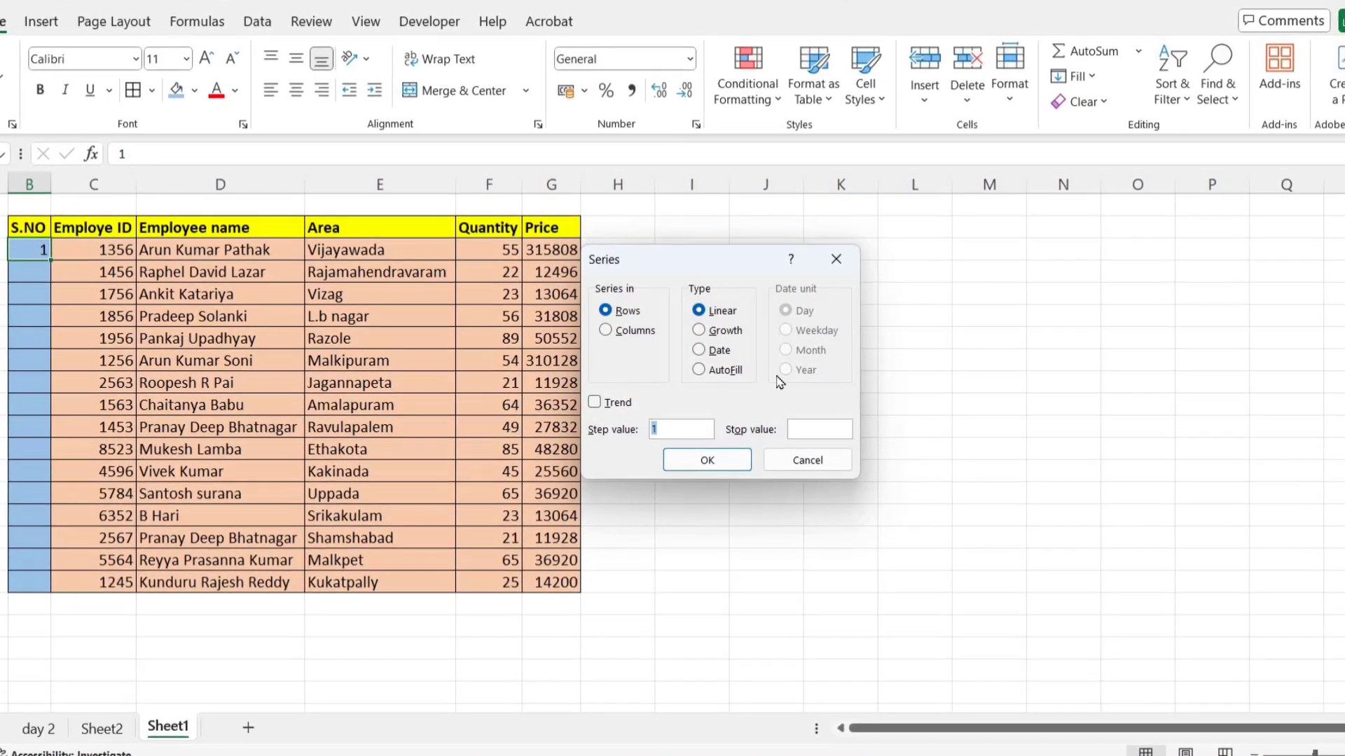
left_click(821, 430)
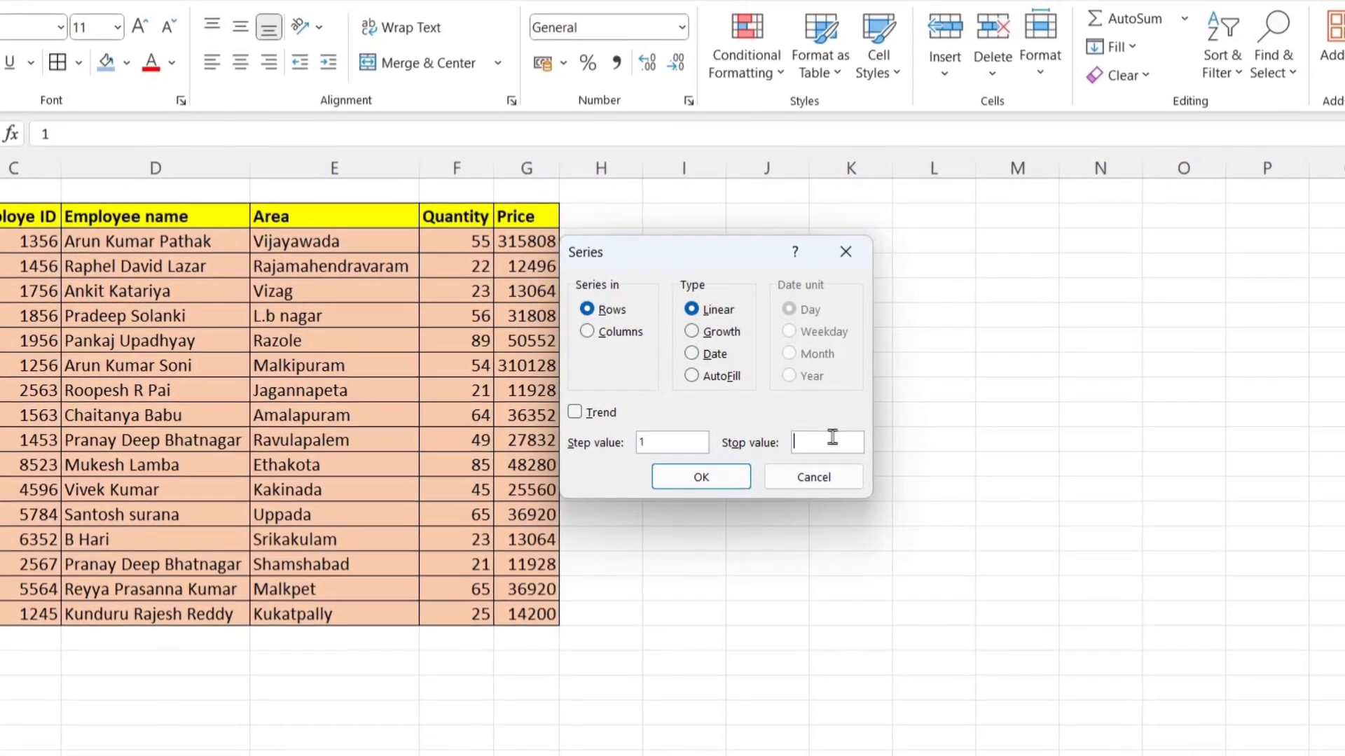
type("16")
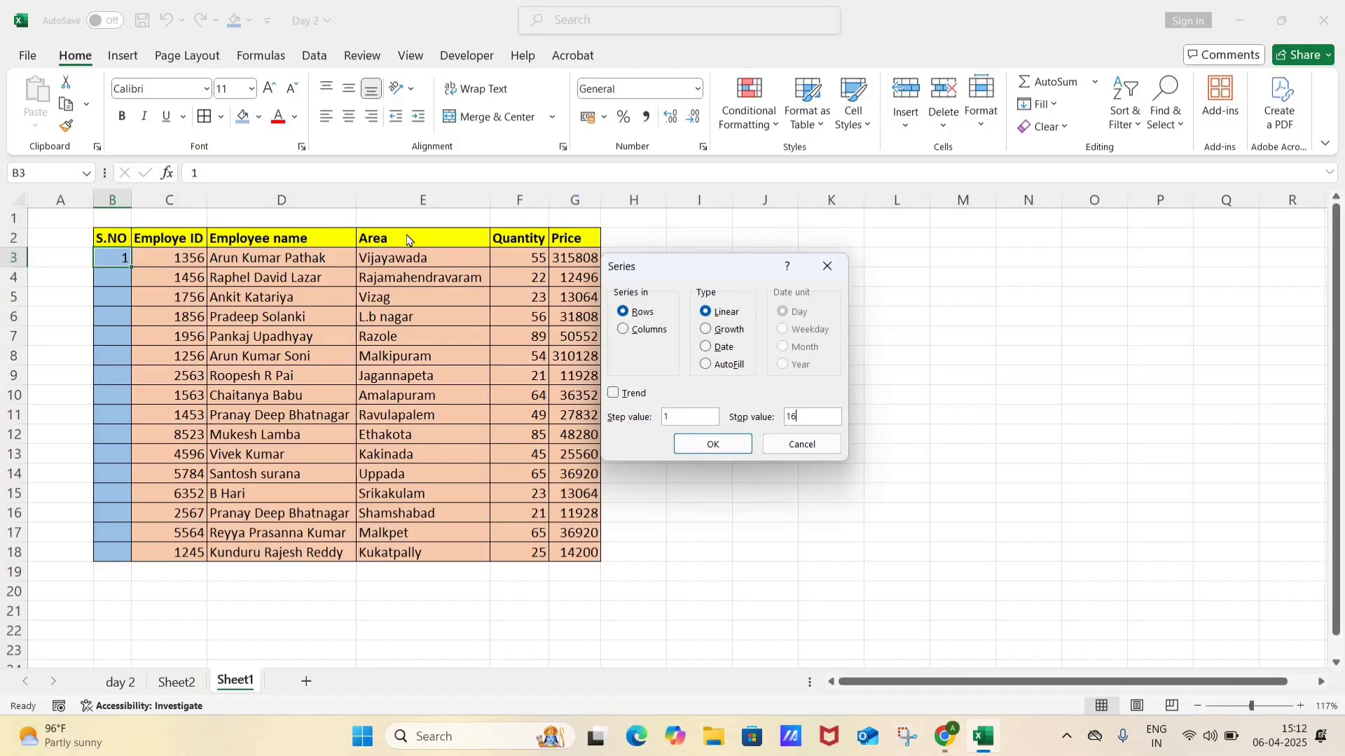
left_click(622, 329)
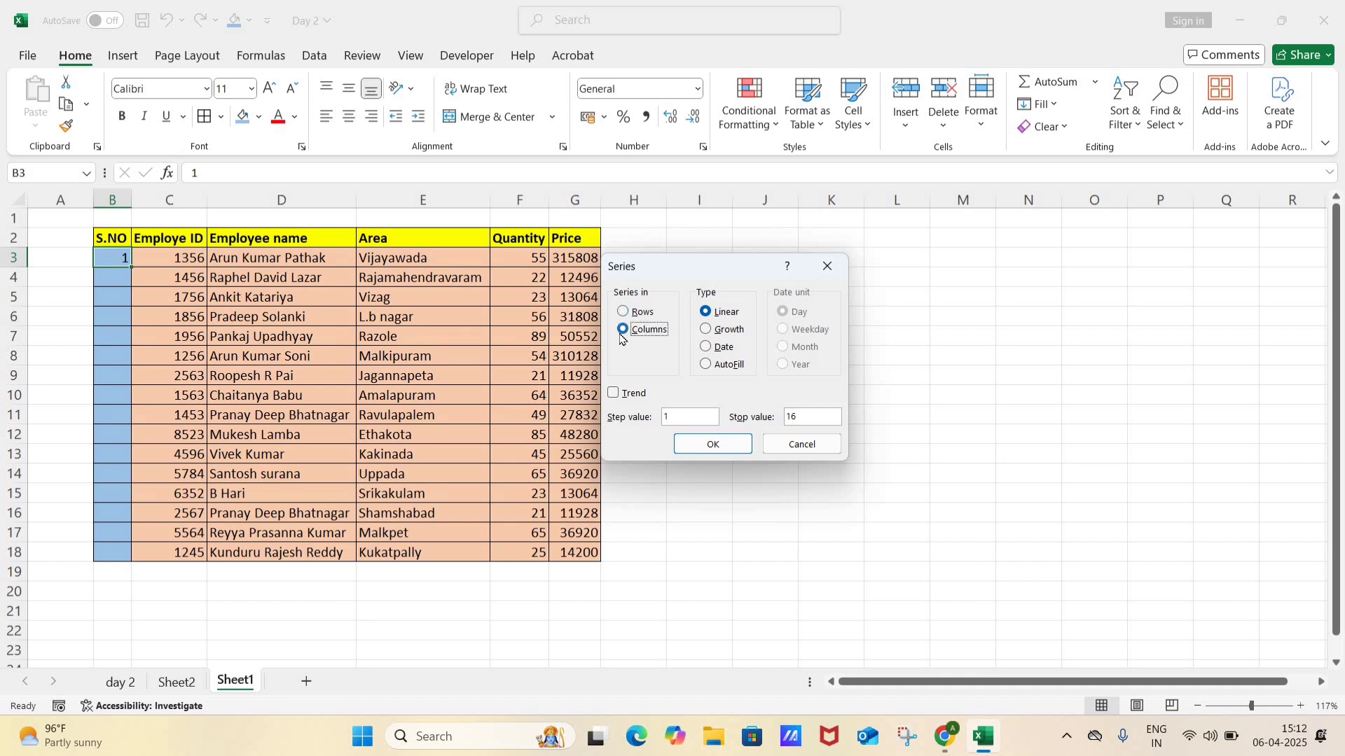
left_click(719, 441)
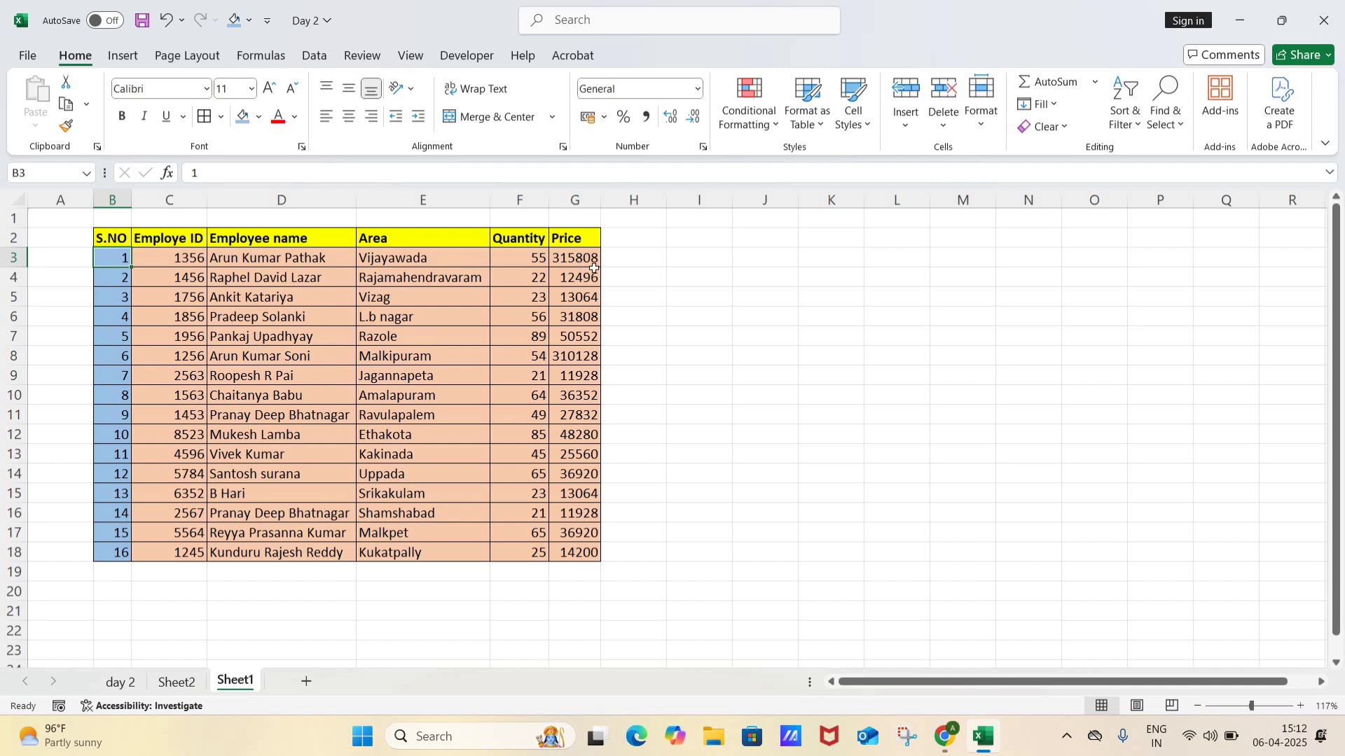
Step: Enter 1 in I3 and 2 in I4, outside the table
left_click(683, 256)
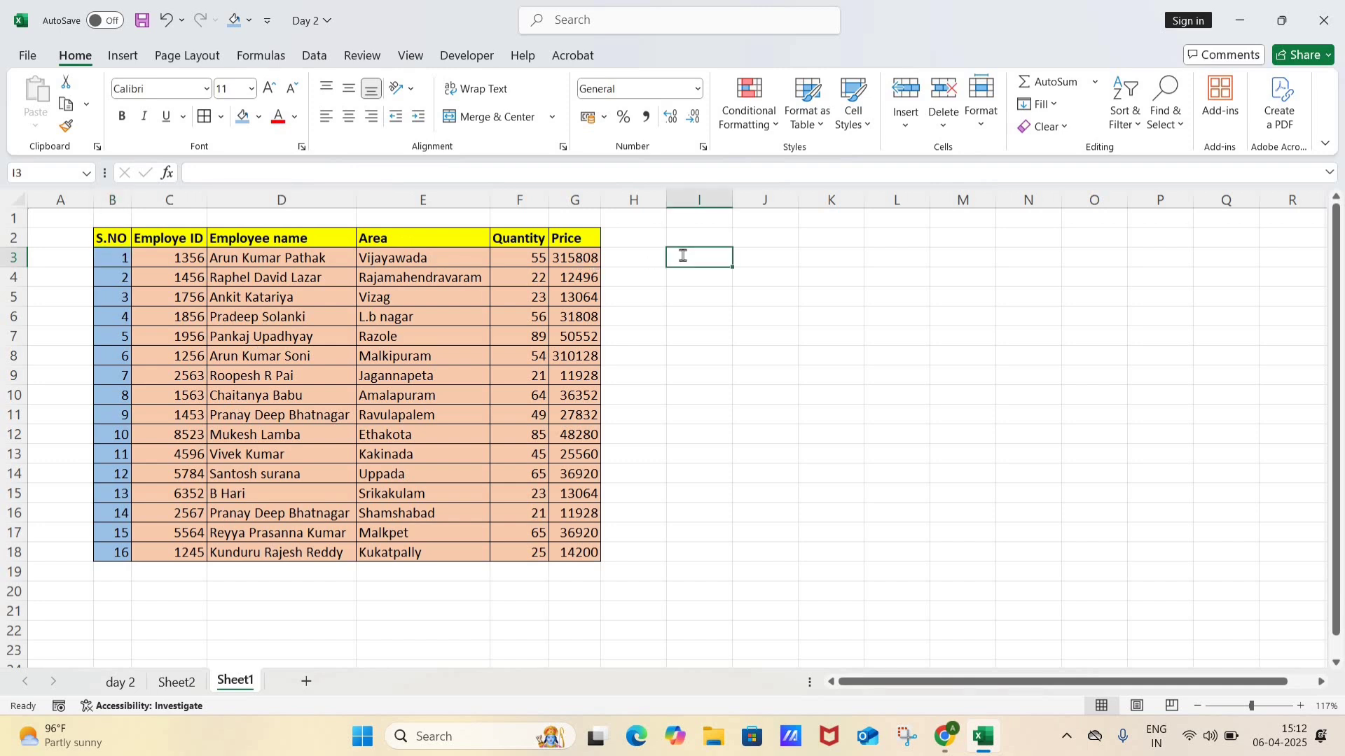
type("1")
key("Return")
type("2")
key("Return")
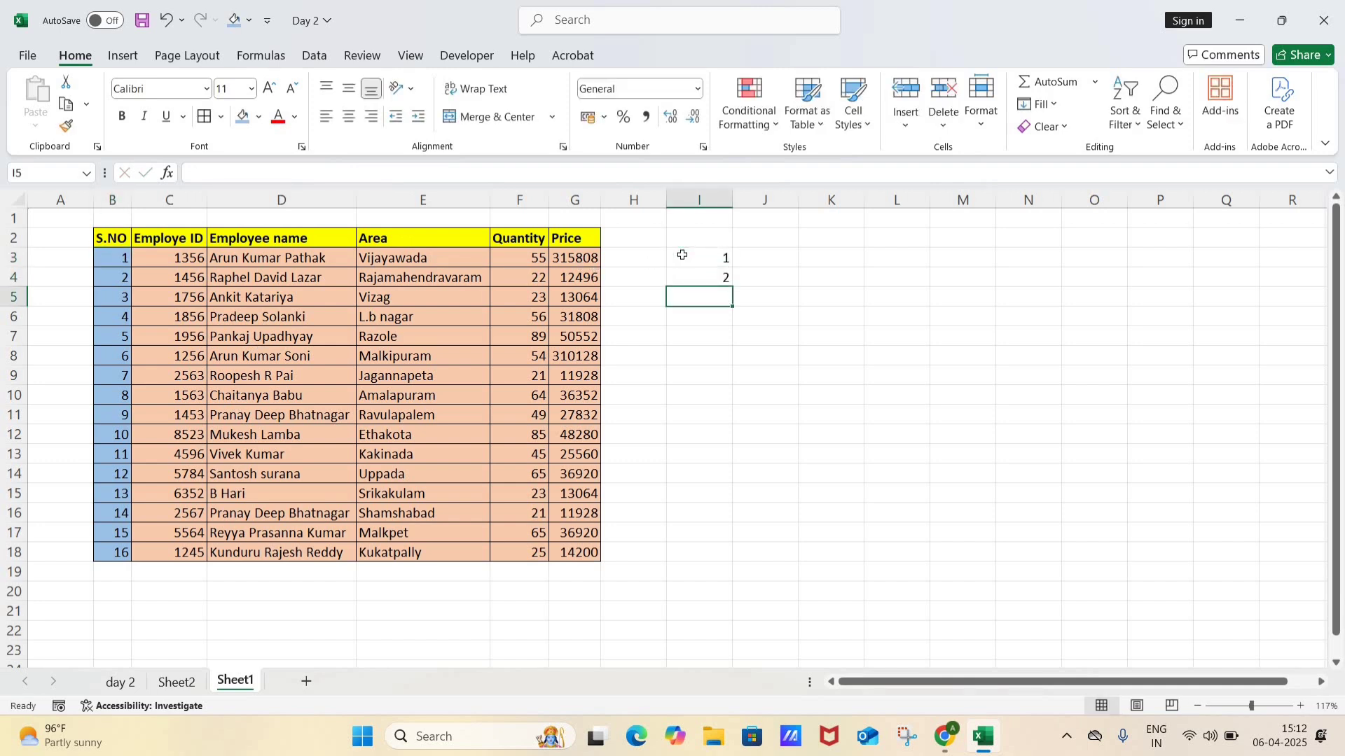
Step: Extend the number series from I3:I4 down to cell I79
left_click(683, 256)
left_click_drag(683, 256, 729, 295)
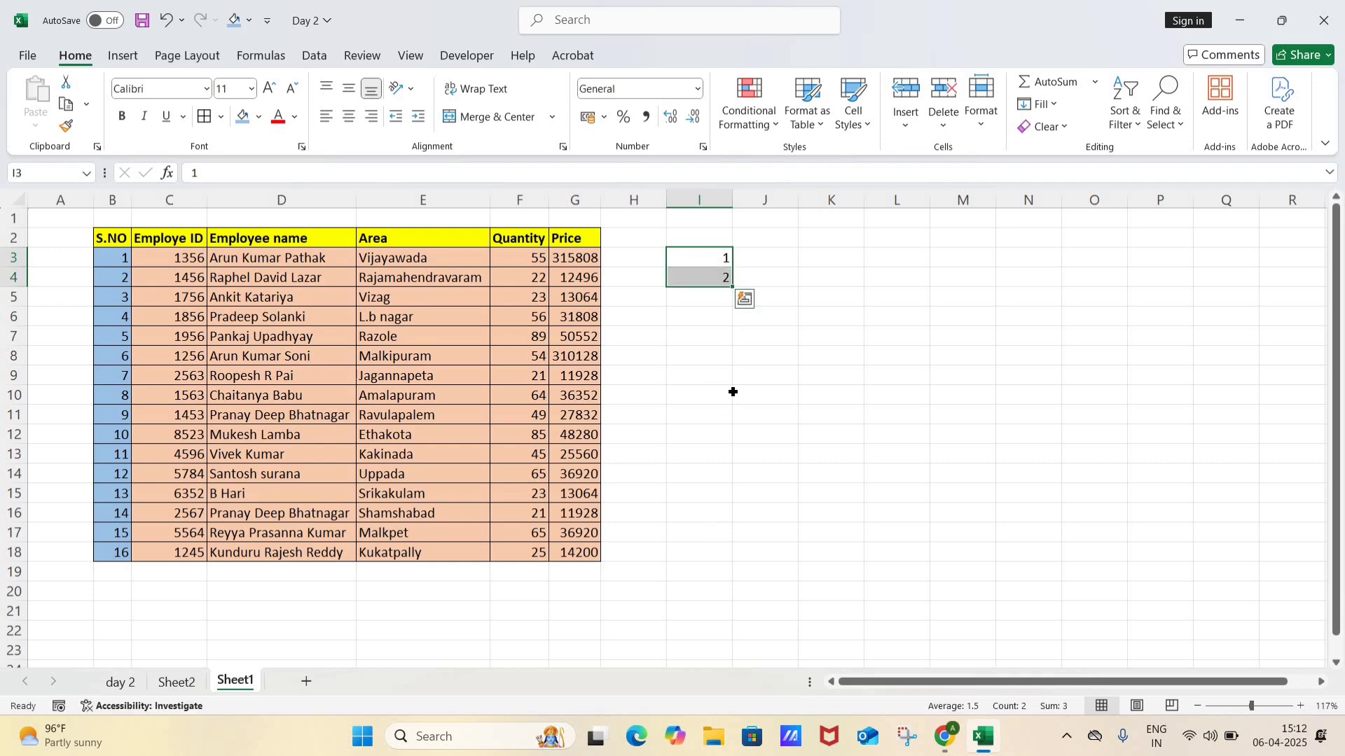
left_click_drag(733, 287, 697, 400)
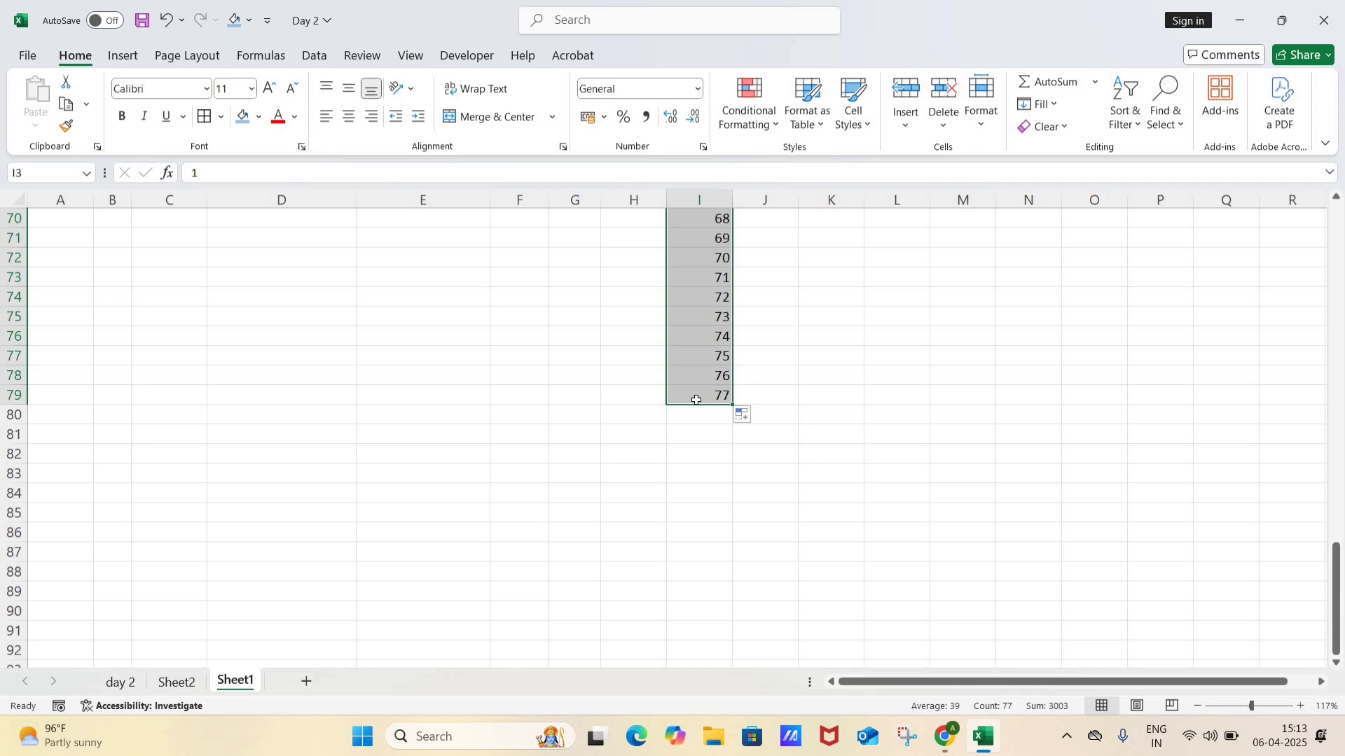
Step: Undo the series fill down column I and return to cell B3 in the S.NO column
key("ctrl+z")
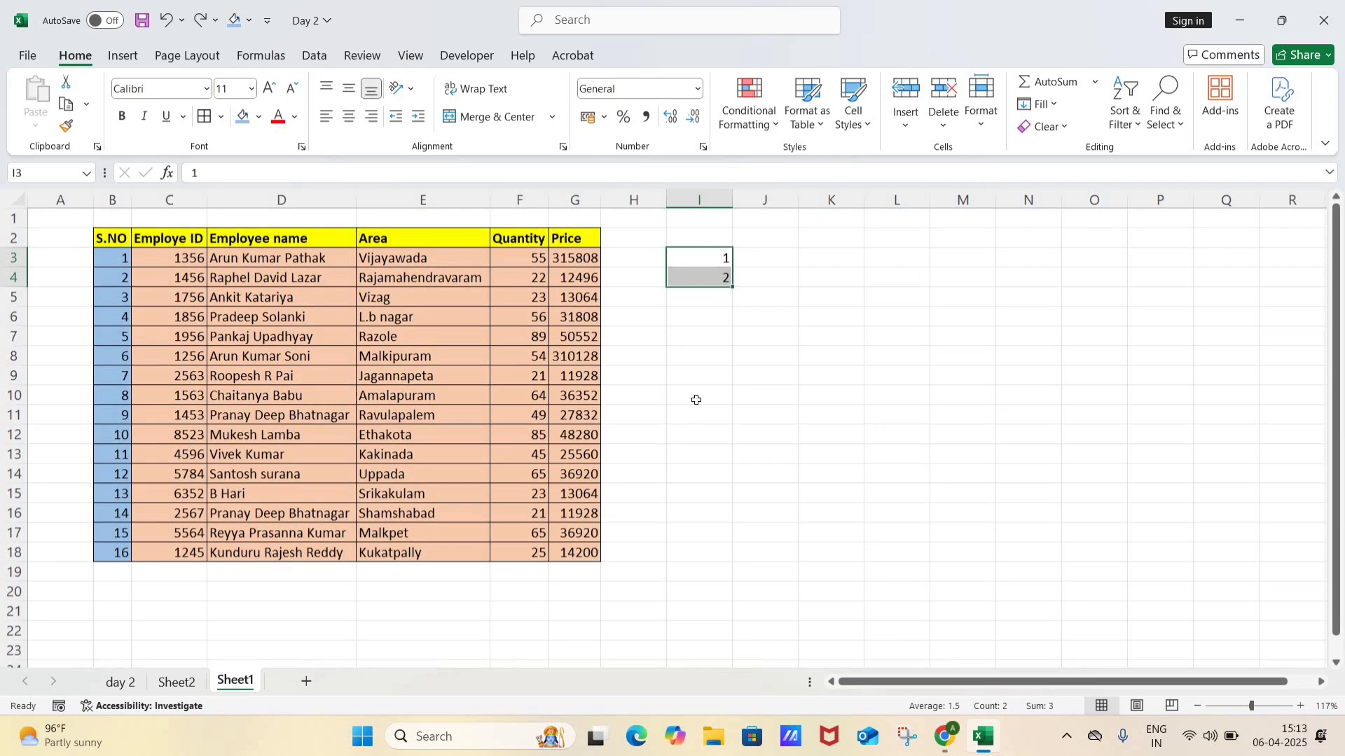
key("Left")
key("Left")
key("Left")
key("Left")
key("Left")
key("Left")
key("Left")
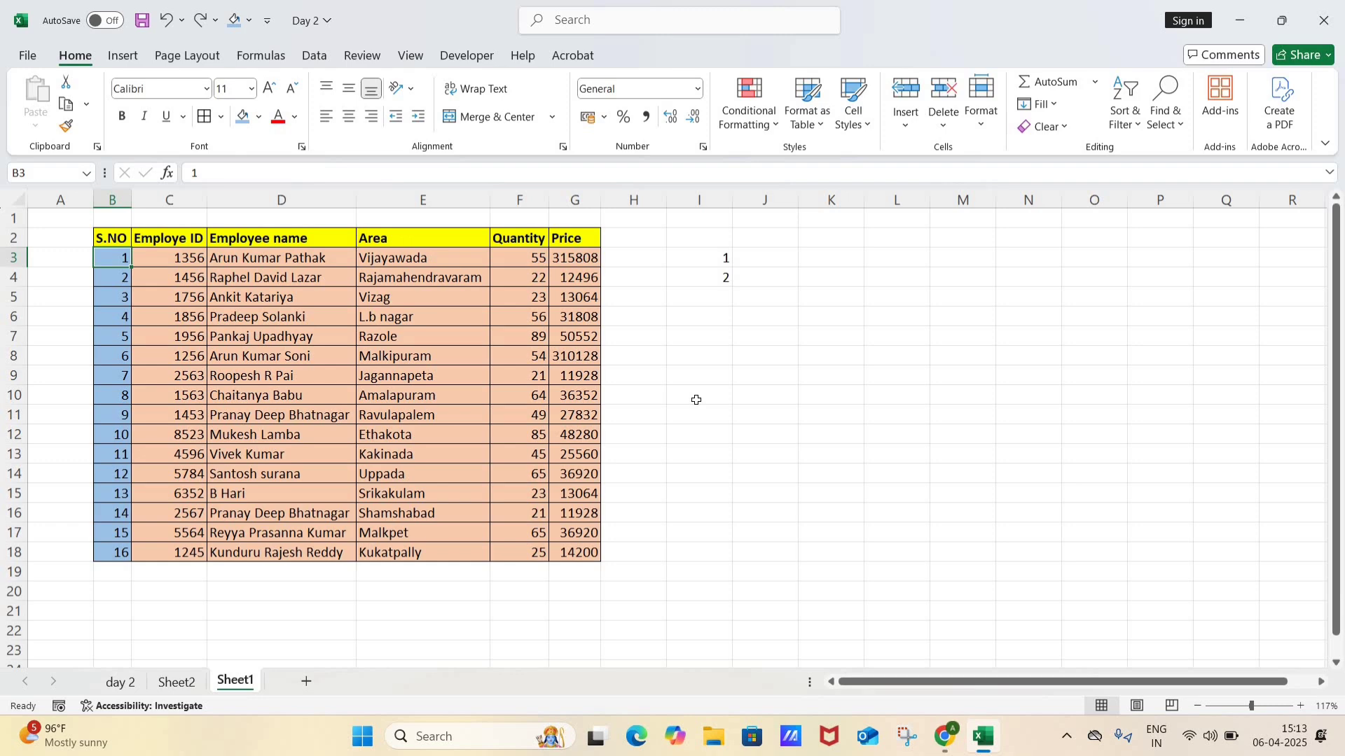
key("Right")
key("Right")
key("Right")
key("Right")
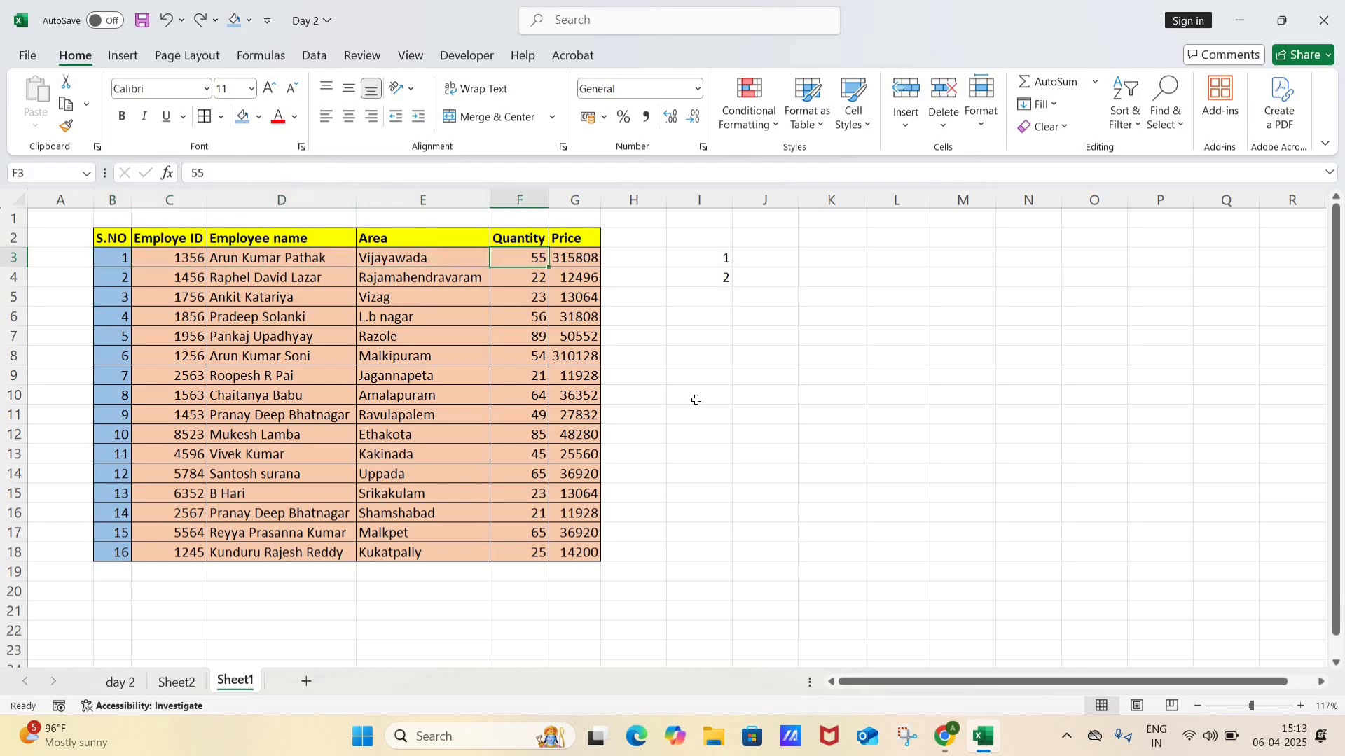
key("ctrl+Left")
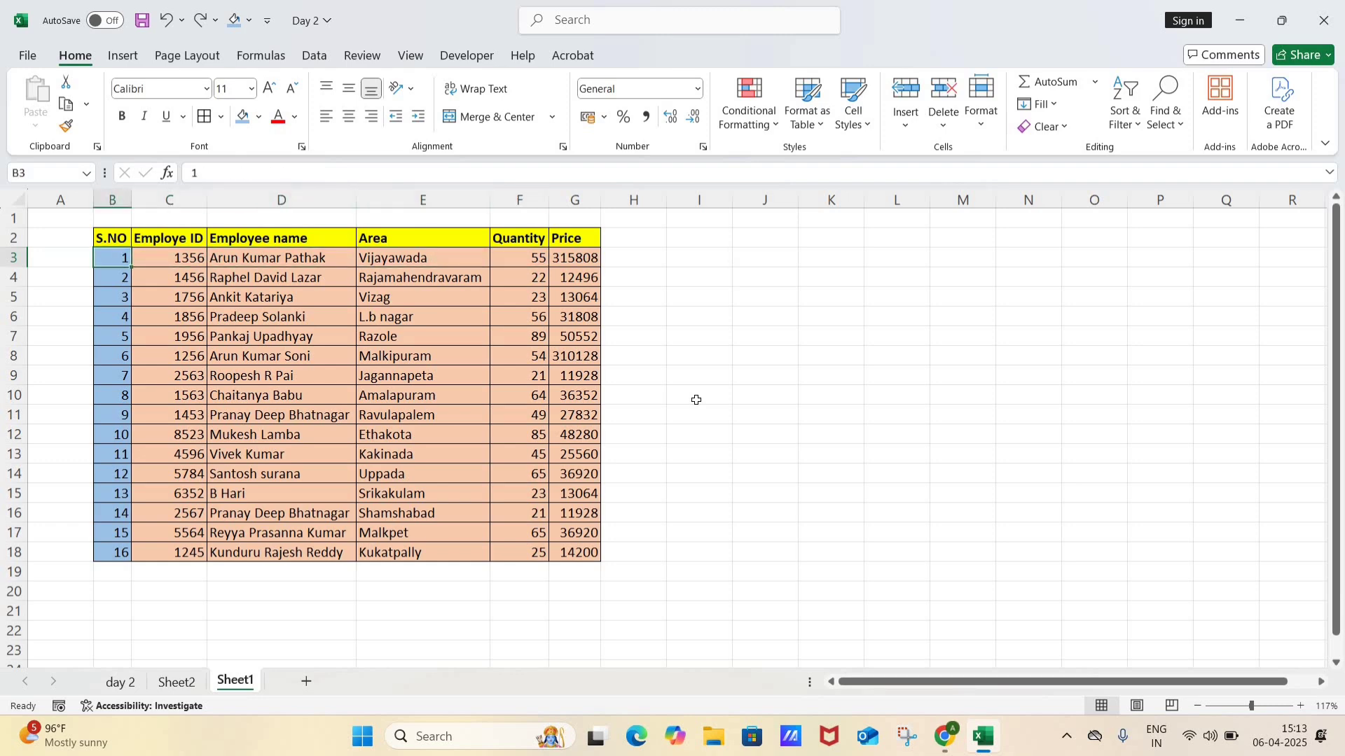
Step: Switch to Sheet2 and enter 1 in B4 and 2 in B5 of the S.NO column
key("ctrl+Page_Up")
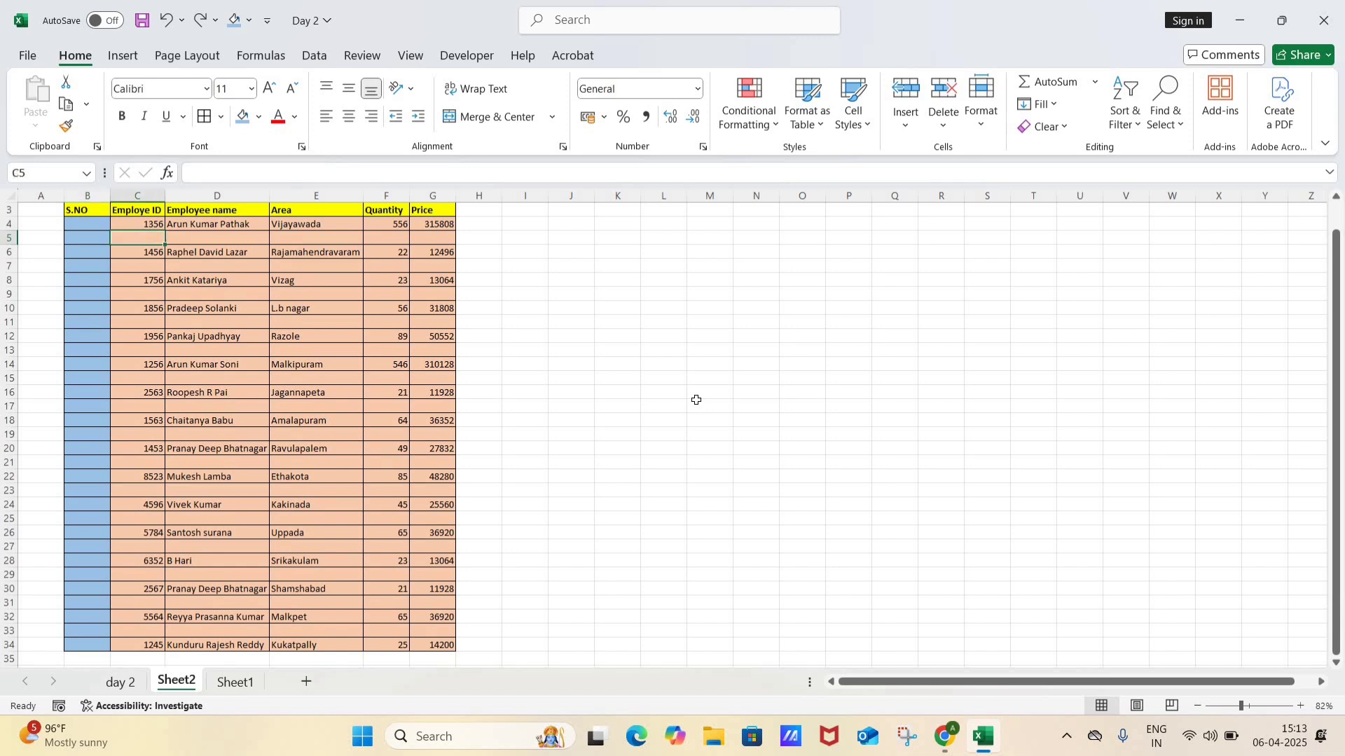
key("Down")
key("Down")
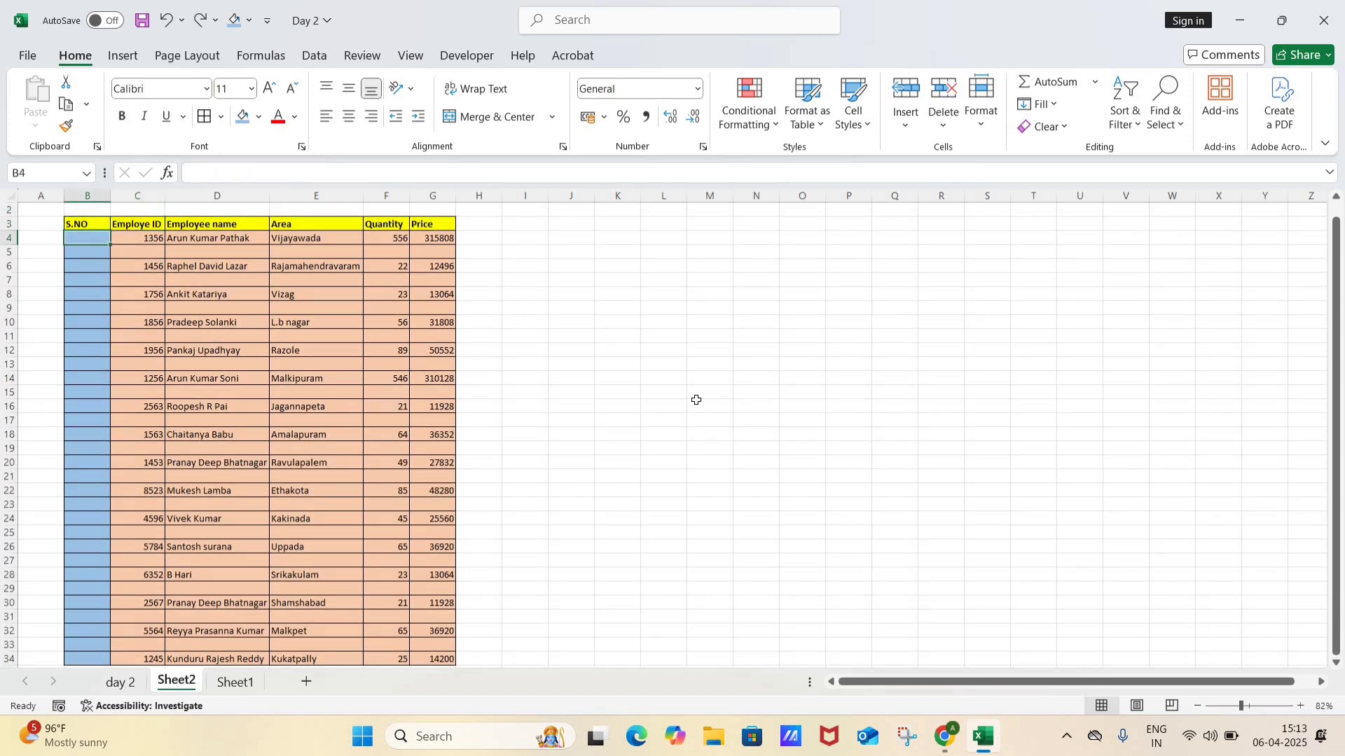
type("1")
key("Return")
type("2")
key("Return")
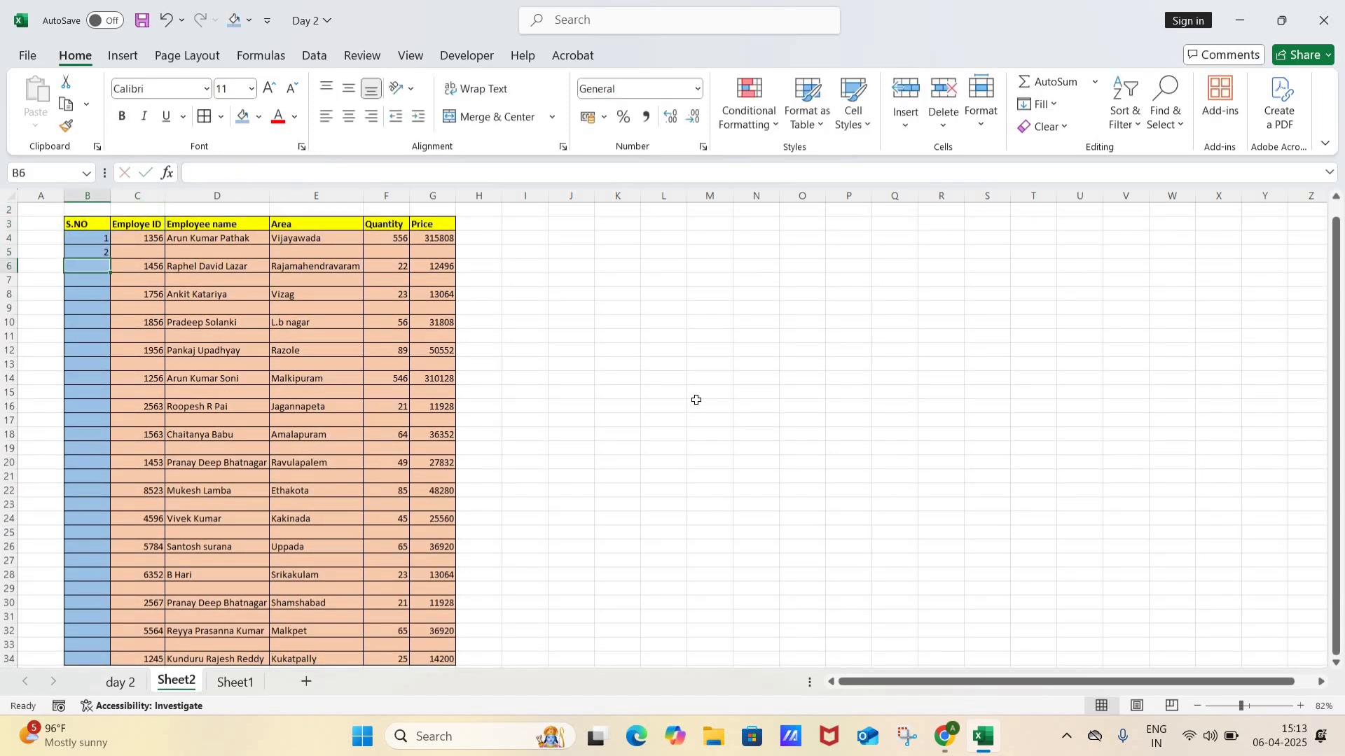
Step: Try to auto-fill the number series from B4:B5 down the S.NO column to match the adjacent data
key("Up")
left_click_drag(91, 239, 110, 258)
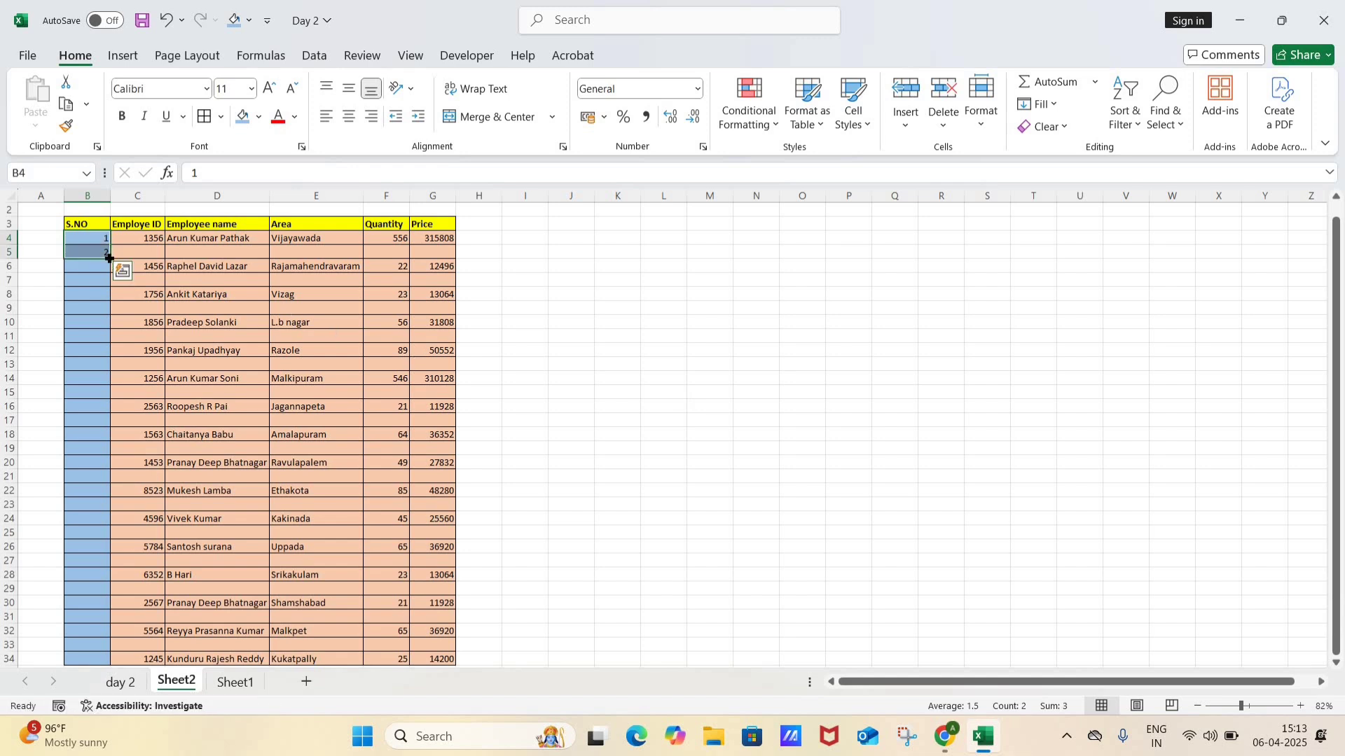
double_click(109, 258)
left_click(109, 257)
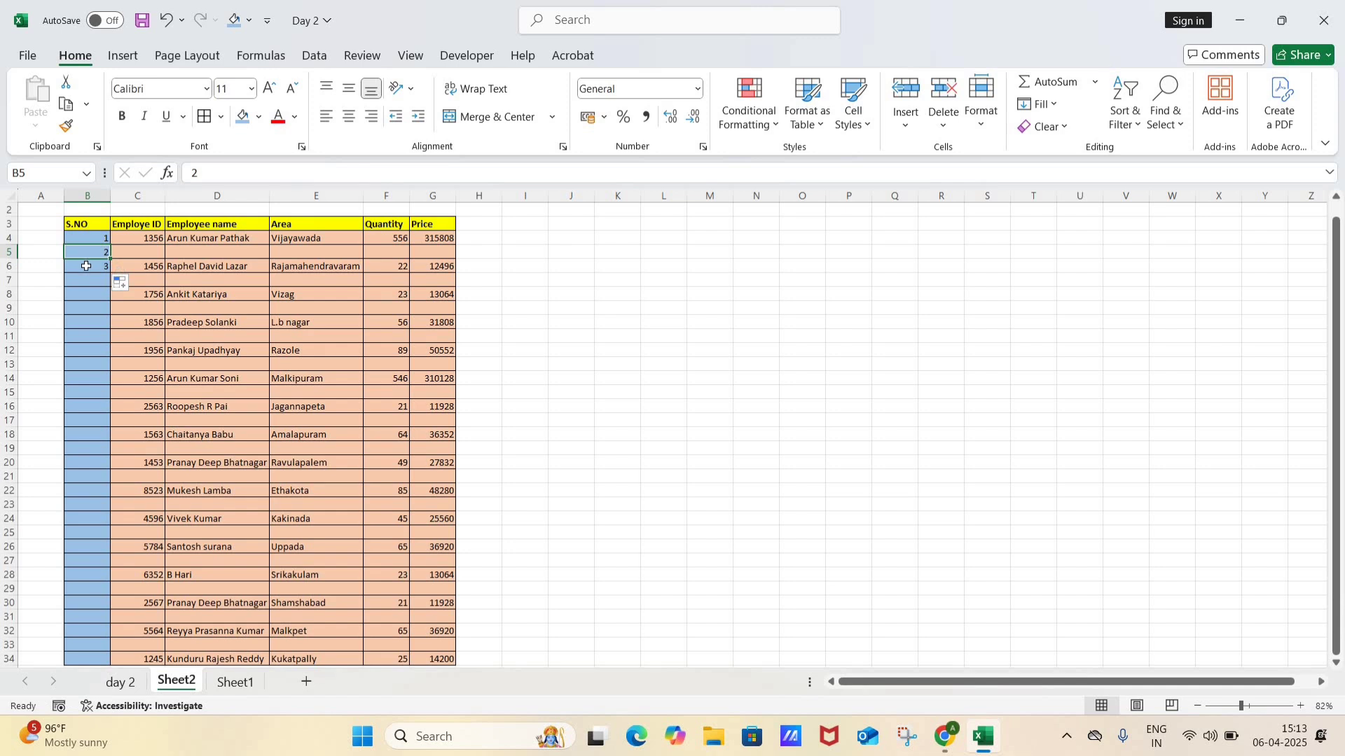
Step: Examine the filled S.NO cells against the blank rows in the Employe ID column around rows 6 and 7
left_click(86, 266)
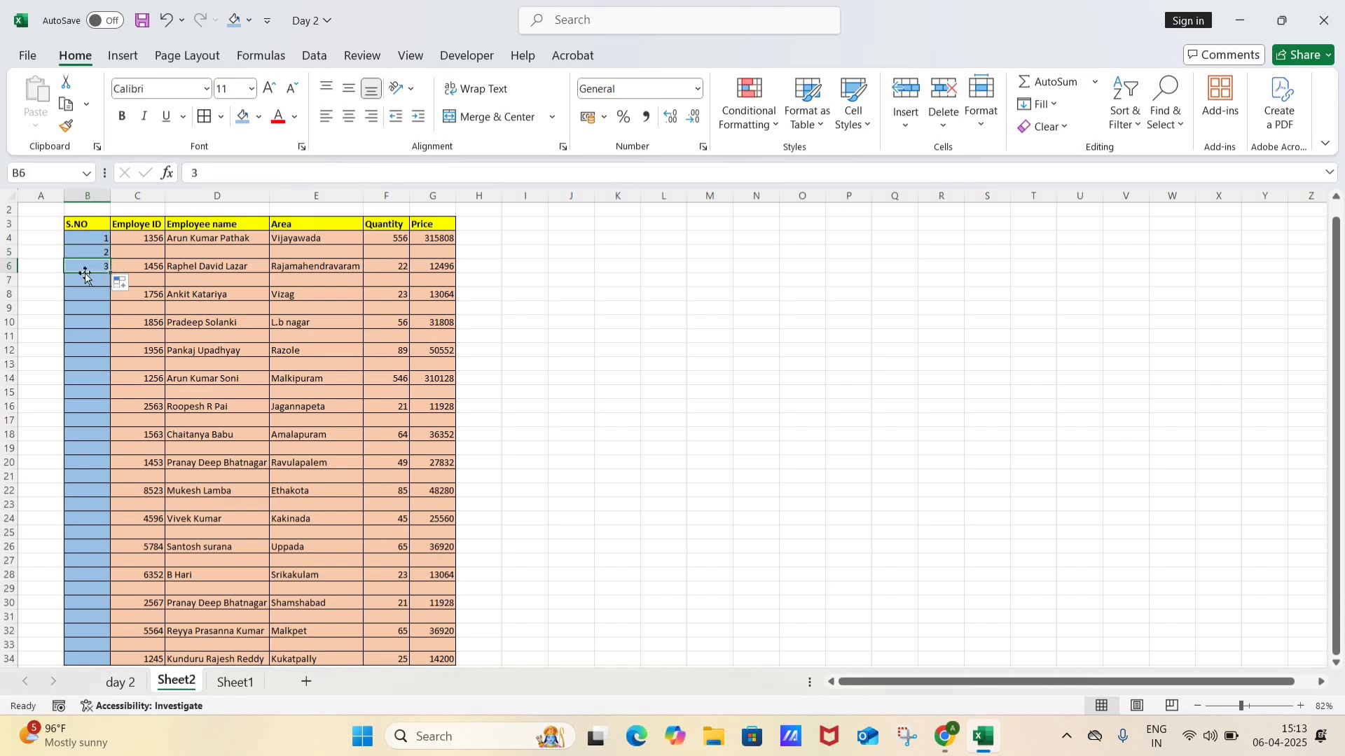
left_click(156, 278)
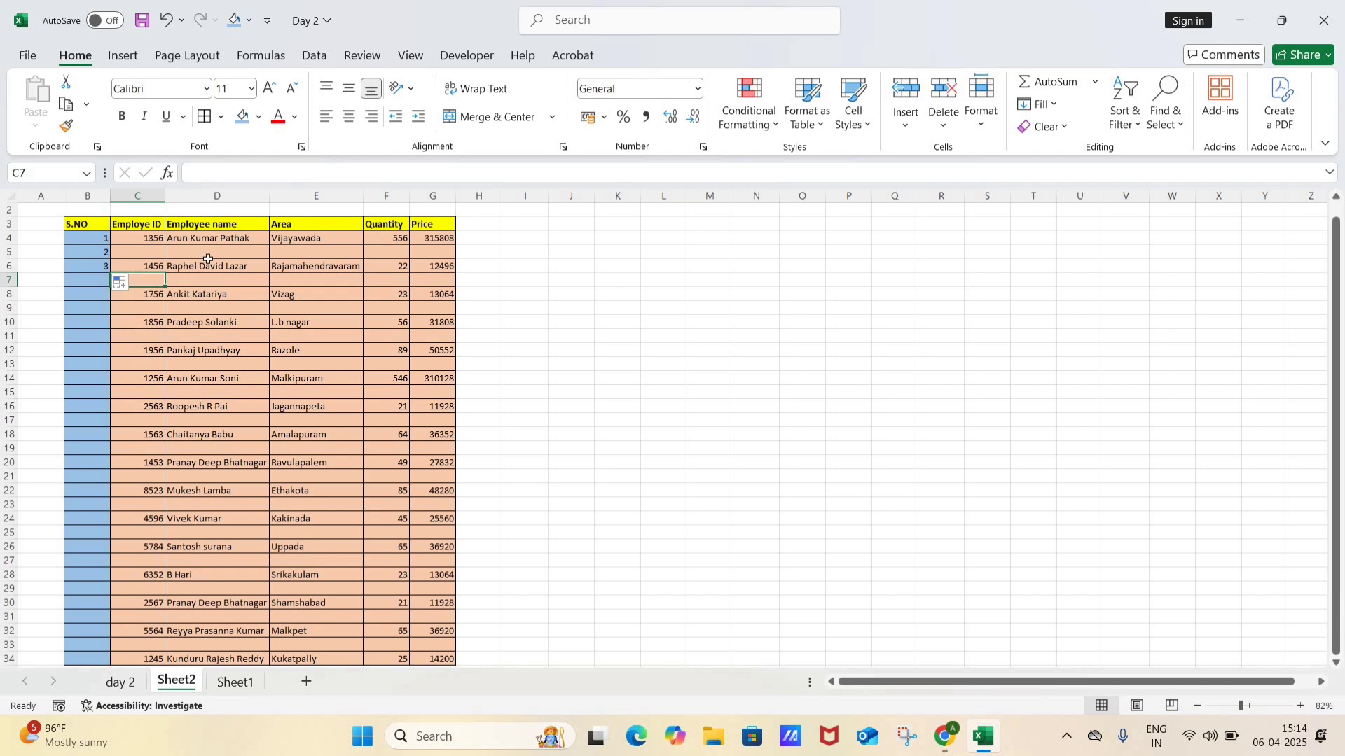
left_click(155, 270)
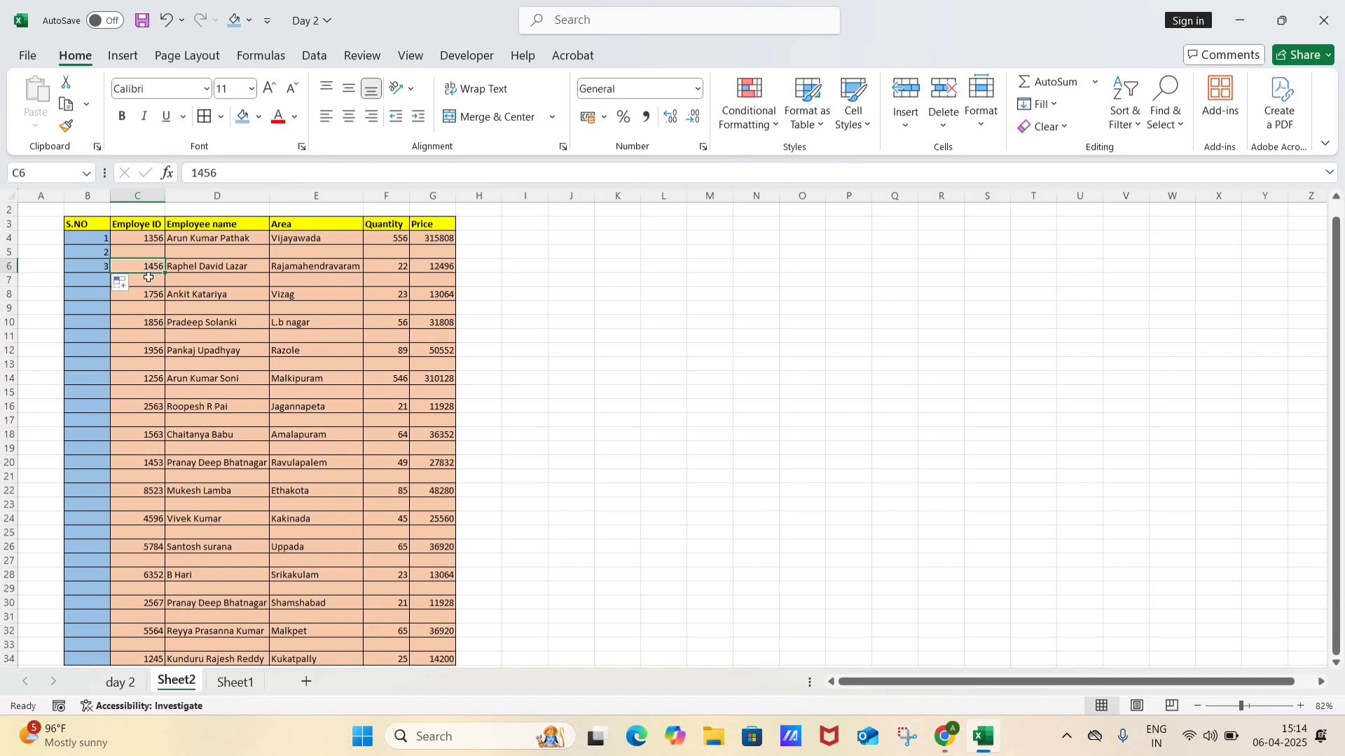
left_click(148, 277)
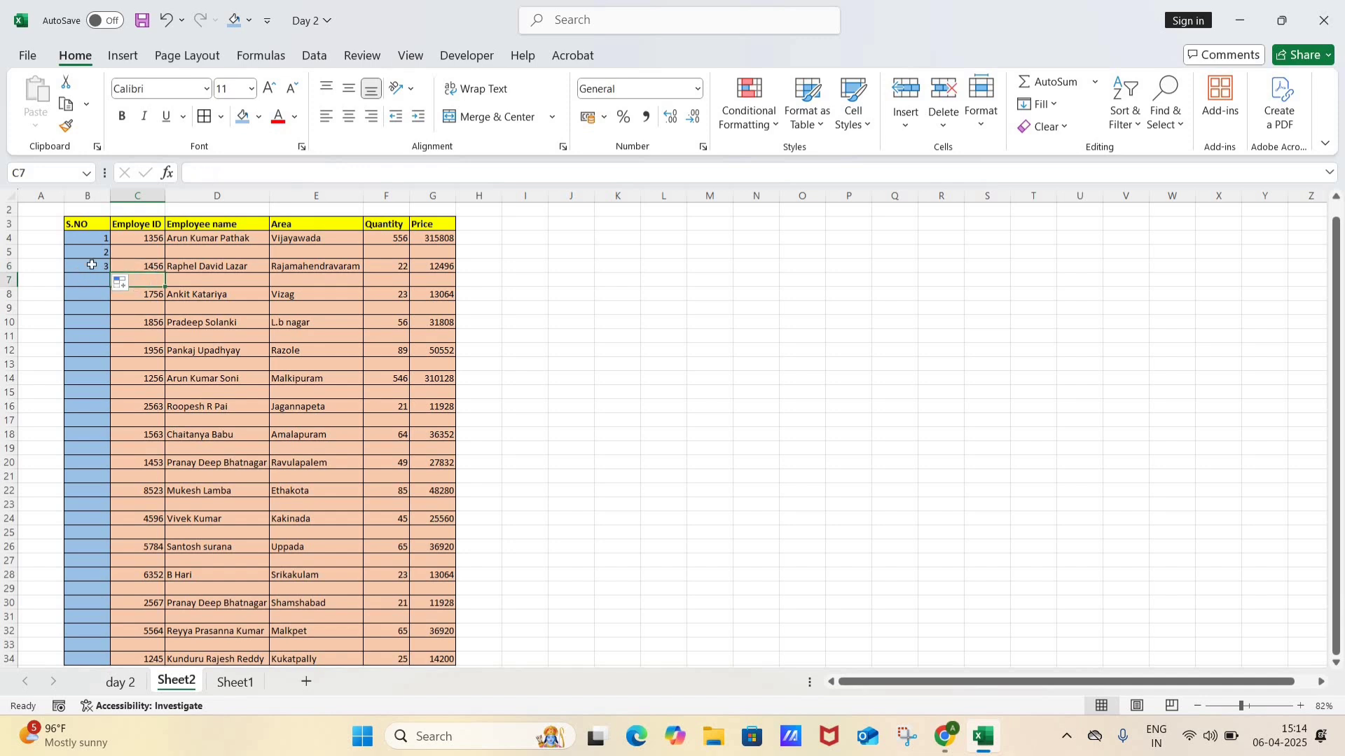
left_click(92, 265)
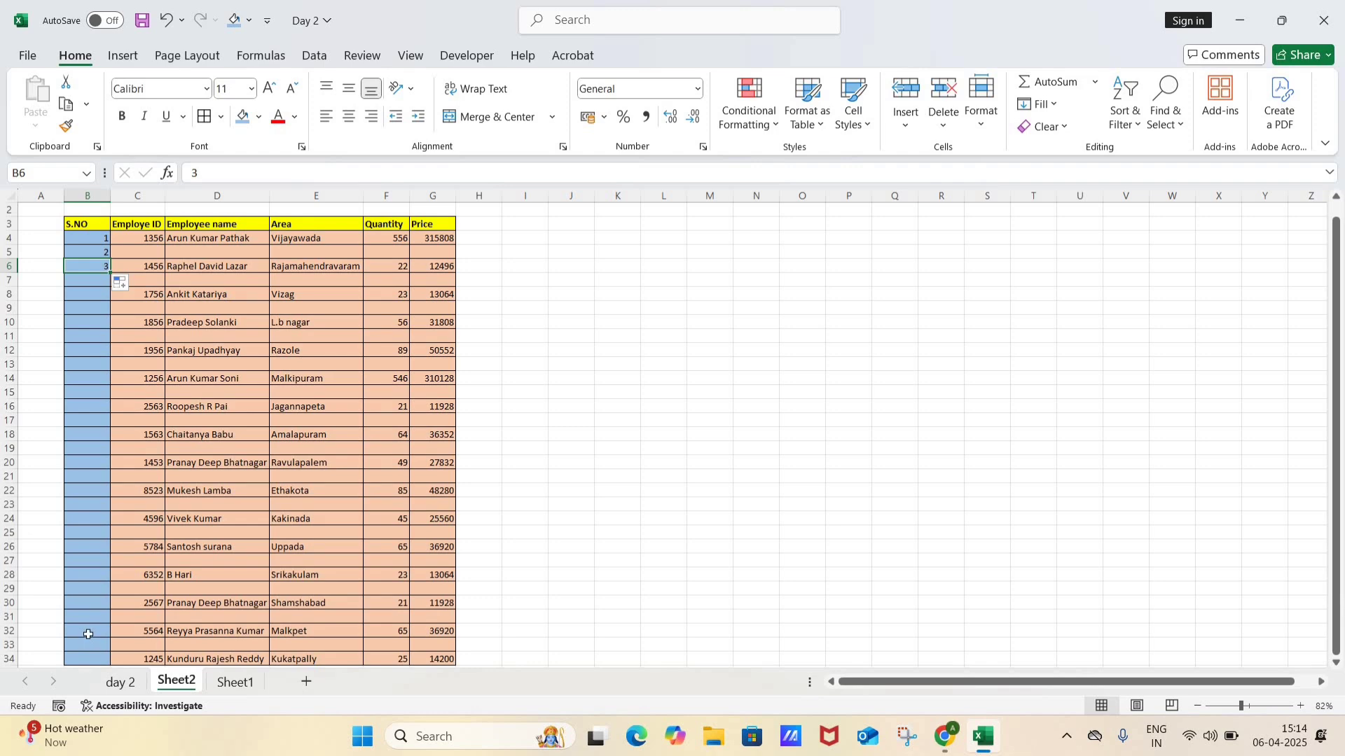
scroll(105, 439, "down", 1)
scroll(105, 294, "up", 2)
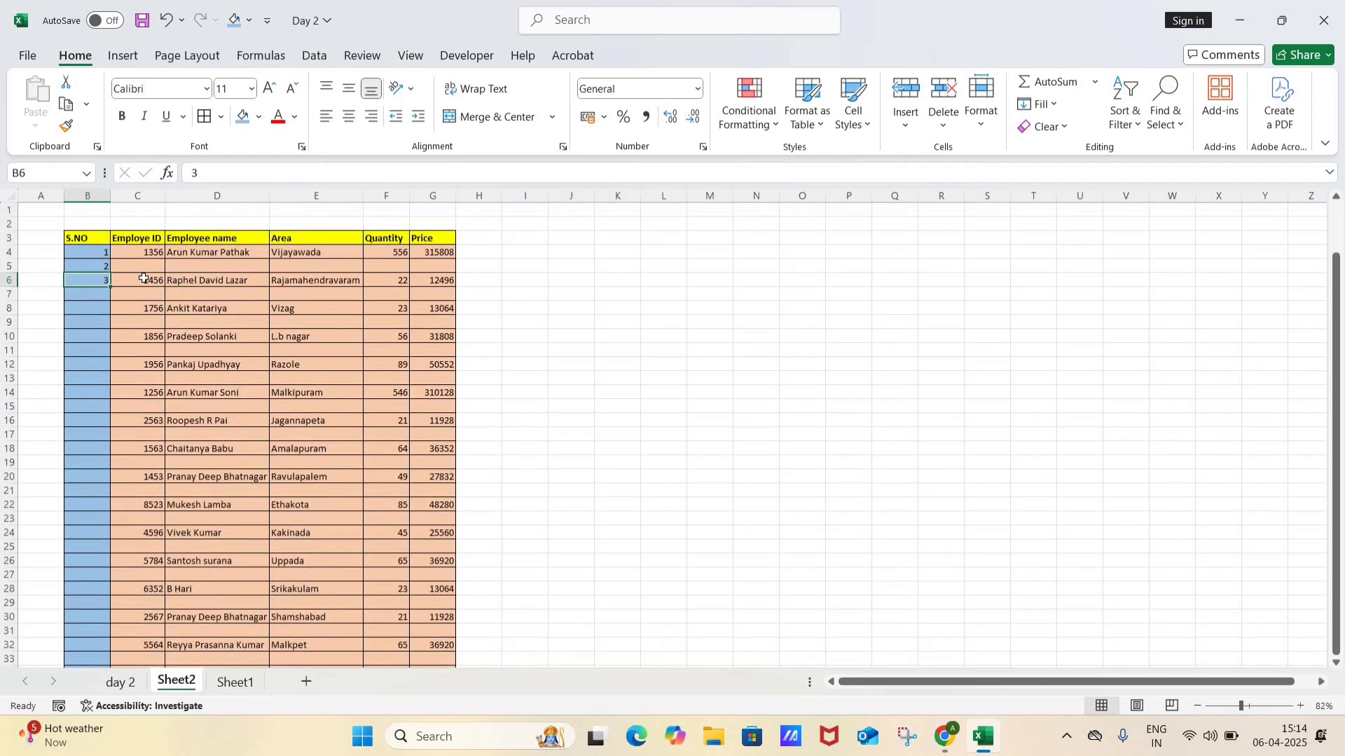
Step: Extend the number series down the S.NO column to cell B34, covering the blank rows as well
key("shift+Return")
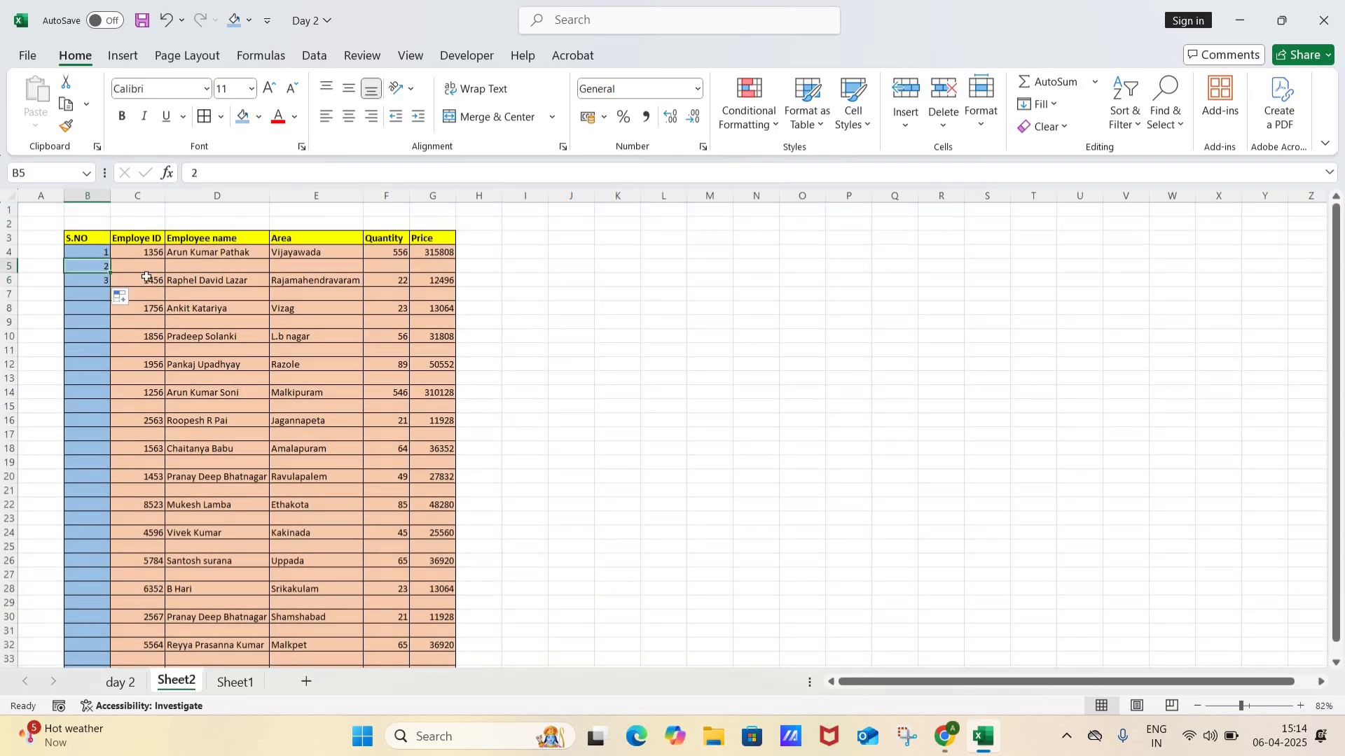
key("Up")
key("shift+Down")
key("shift+Down")
key("shift+Down")
key("shift+Down")
key("shift+Down")
key("shift+Down")
key("shift+Down")
key("shift+Down")
key("shift+Down")
key("shift+Down")
key("shift+Down")
key("shift+Down")
key("shift+Down")
key("shift+Down")
key("shift+Down")
key("shift+Down")
key("shift+Down")
key("shift+Down")
key("shift+Down")
key("shift+Down")
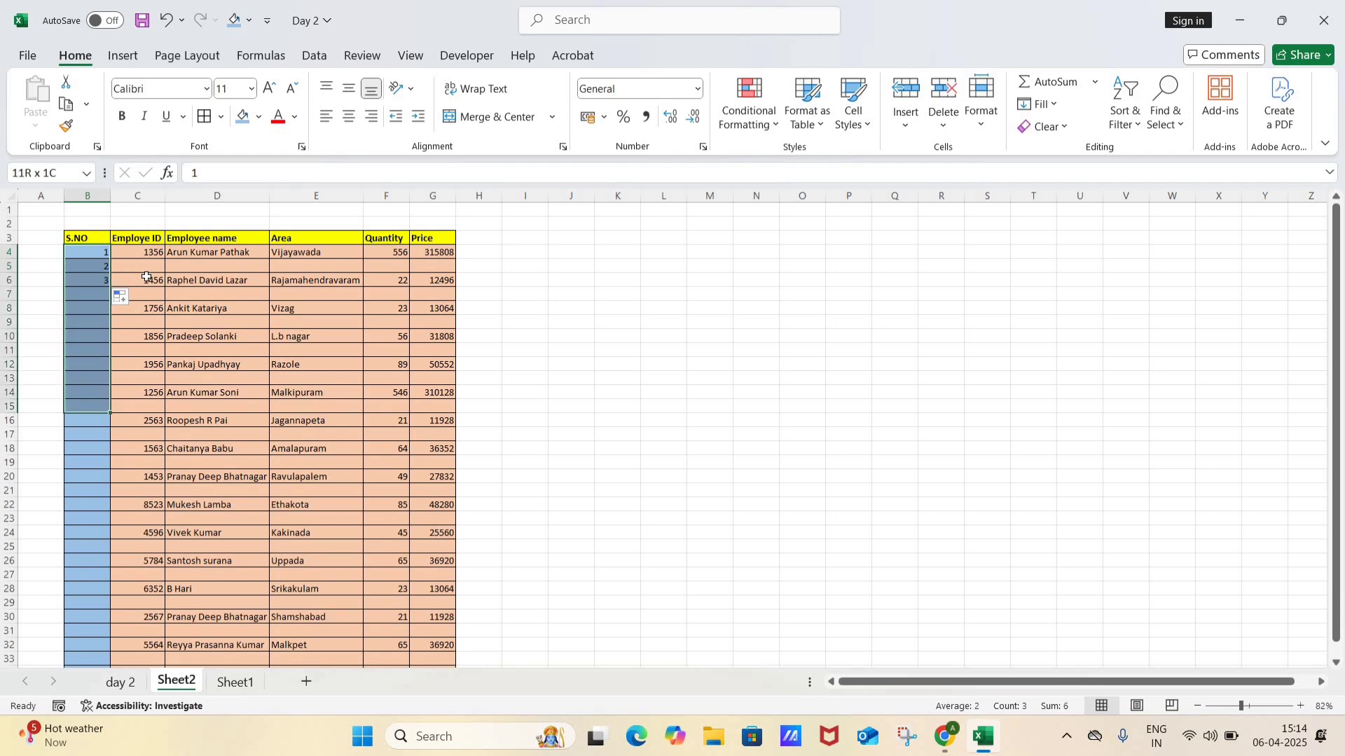
key("shift+Down")
key("shift+Down")
key("shift+Down")
key("shift+Down")
key("shift+Down")
key("shift+Down")
key("shift+Down")
key("shift+Down")
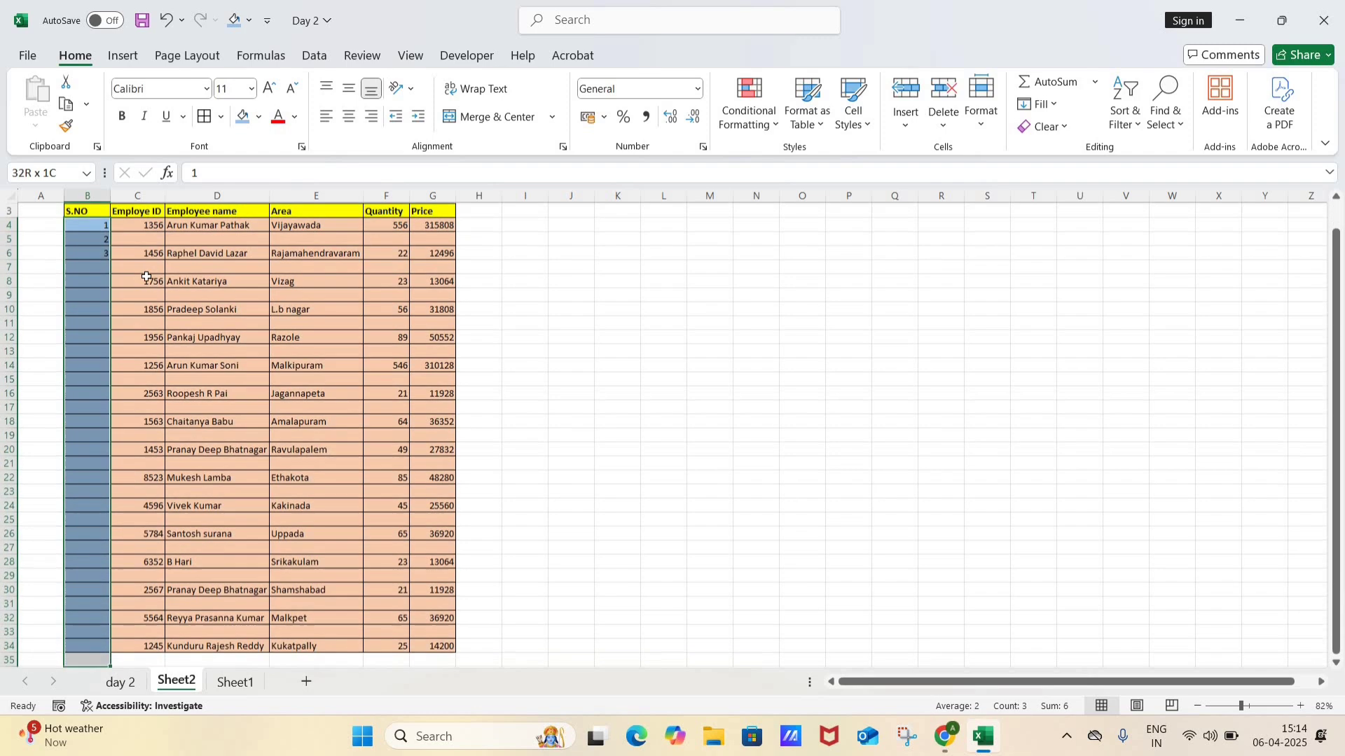
left_click(102, 239)
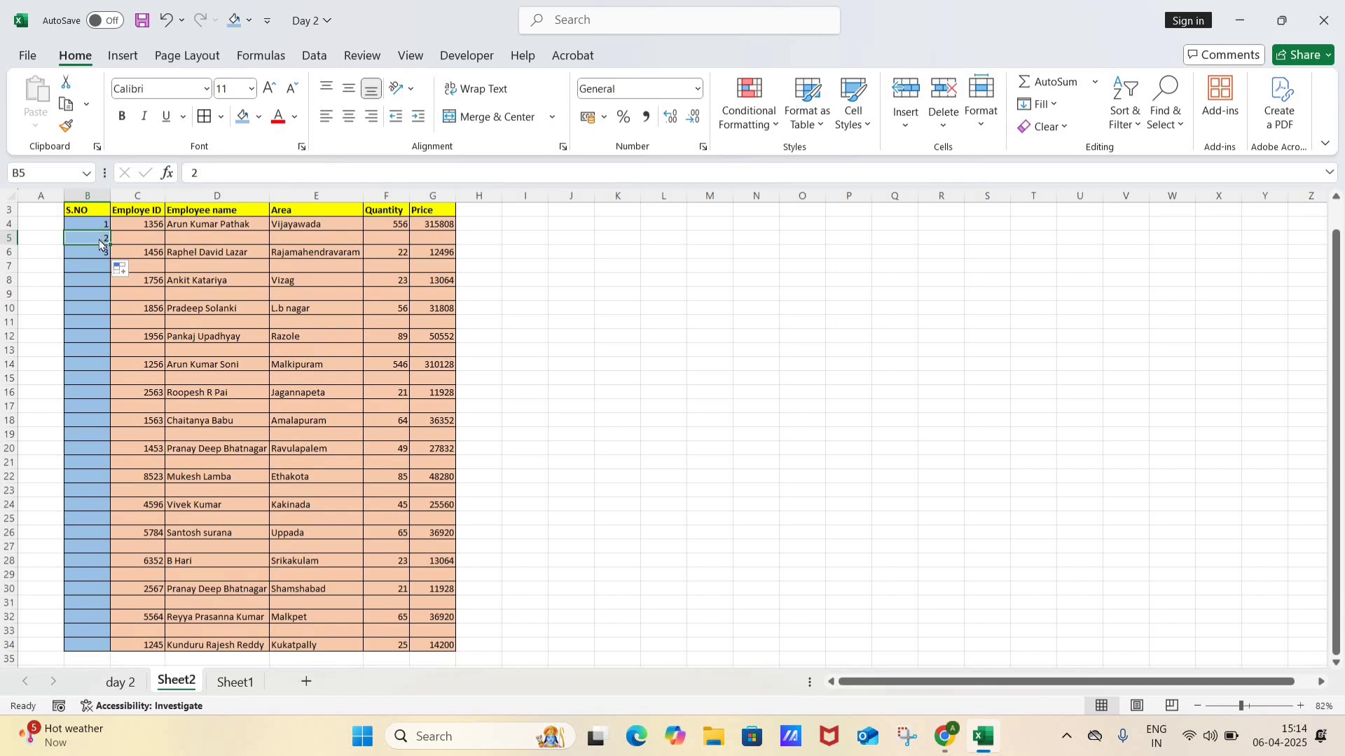
left_click_drag(102, 246, 107, 599)
key("Up")
key("Up")
key("Up")
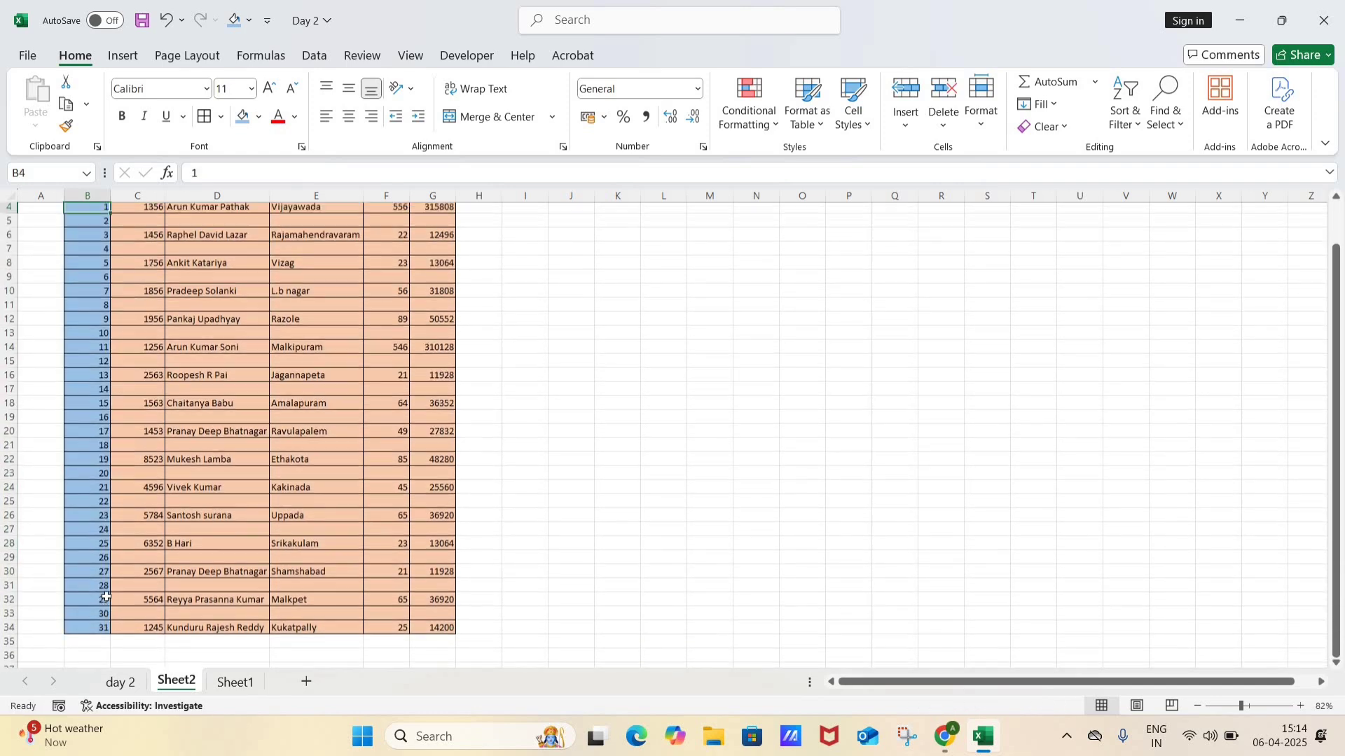
Step: Undo the series fills and the 2 in B5, and clear the 1 from B4
key("Right")
key("Down")
key("Down")
key("Down")
key("Left")
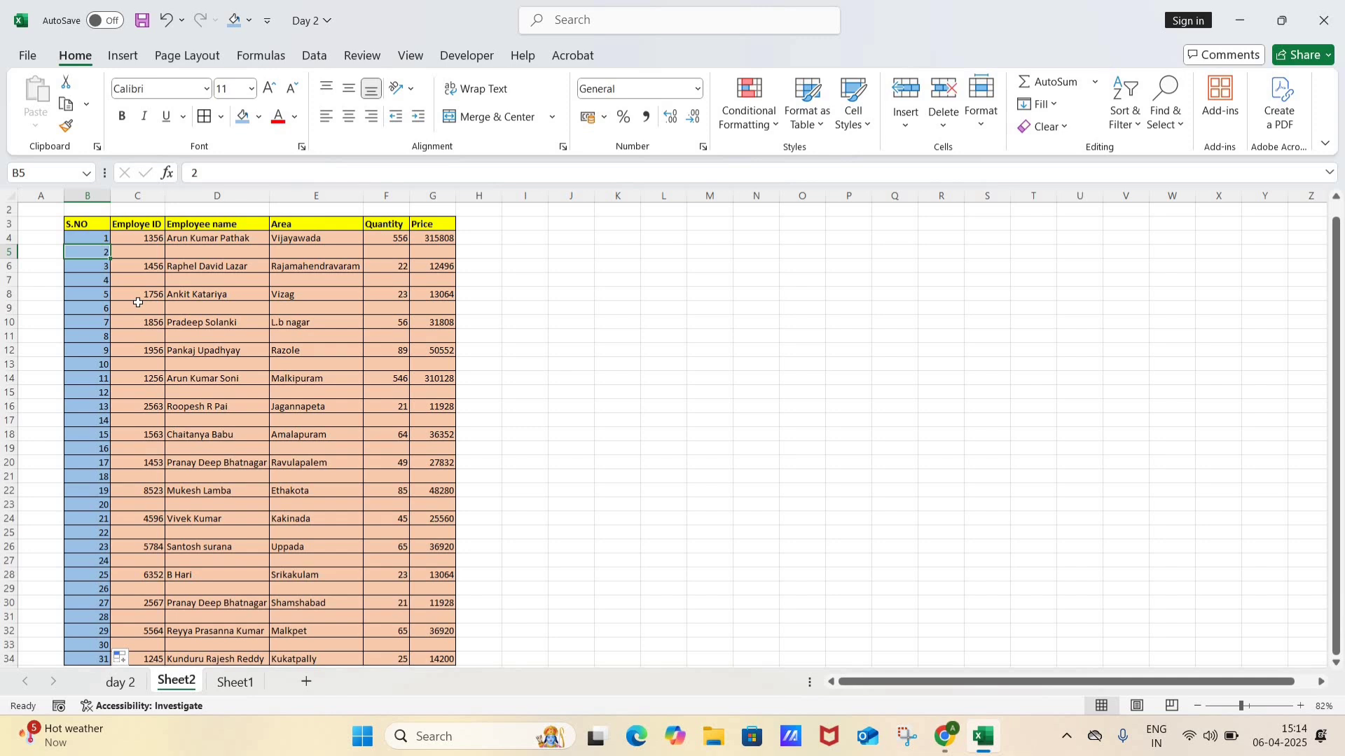
key("ctrl+shift+Down")
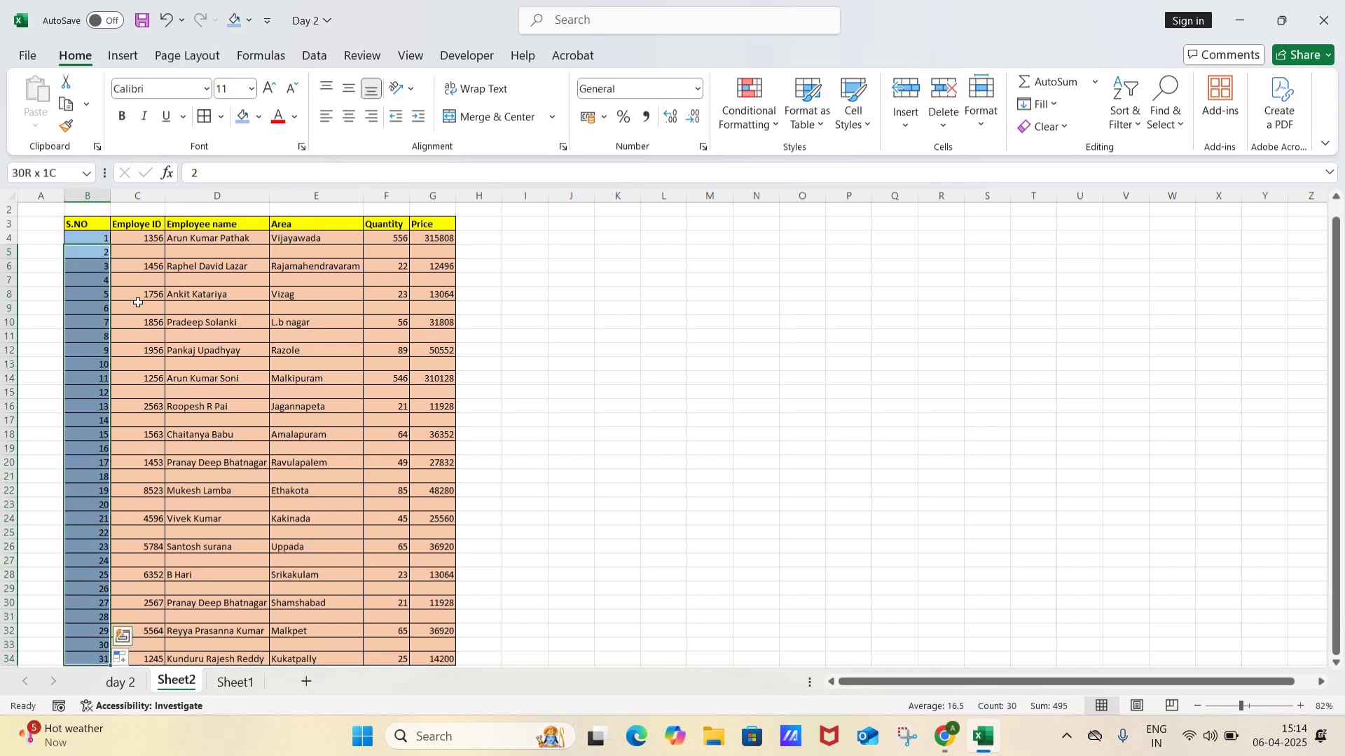
key("ctrl+z")
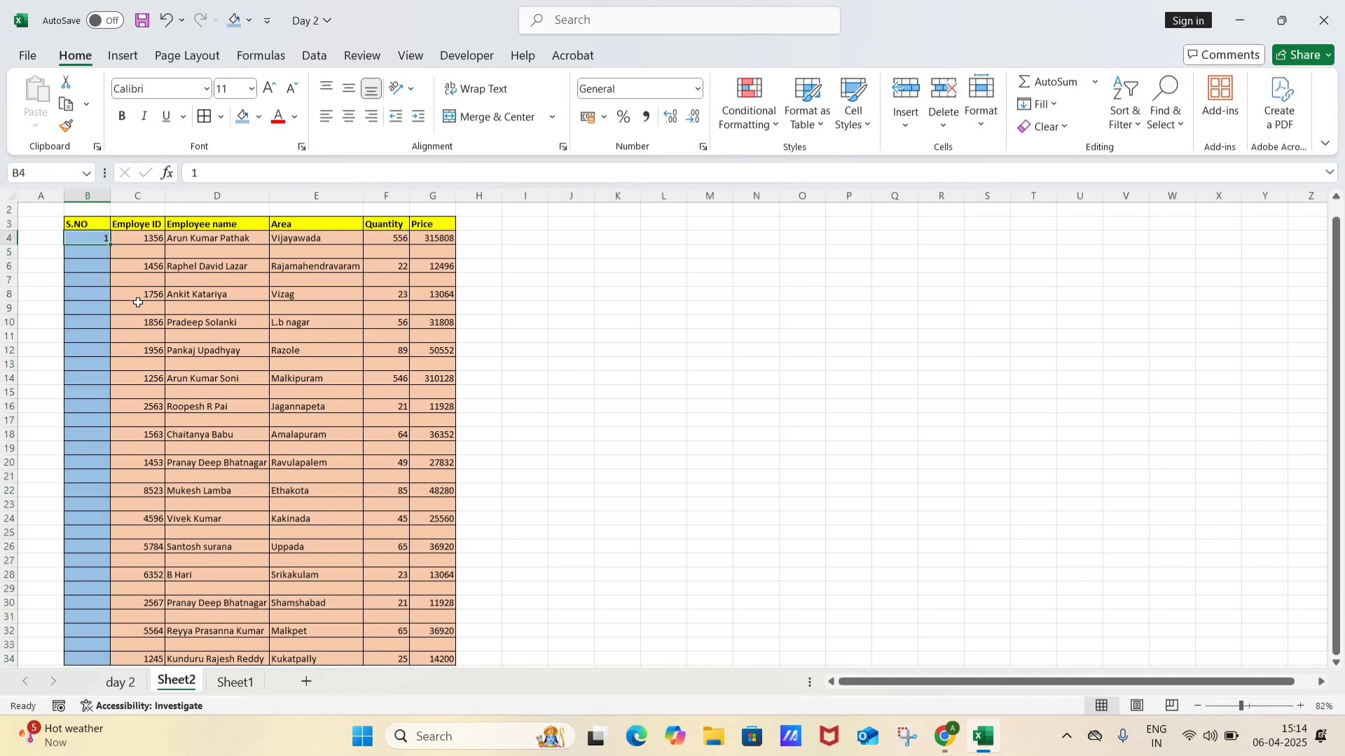
key("Delete")
Step: Widen the S.NO column and start an IF formula in B4
left_click_drag(110, 196, 218, 198)
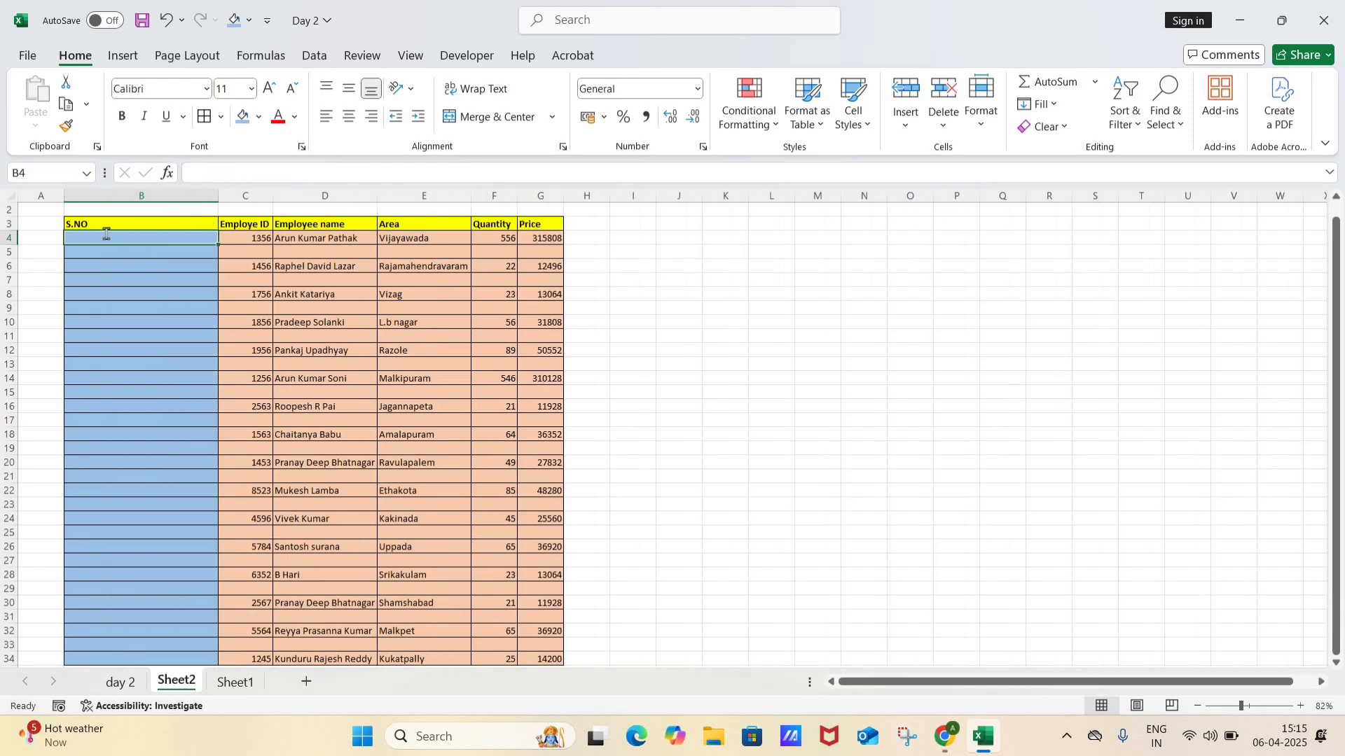
type("=if")
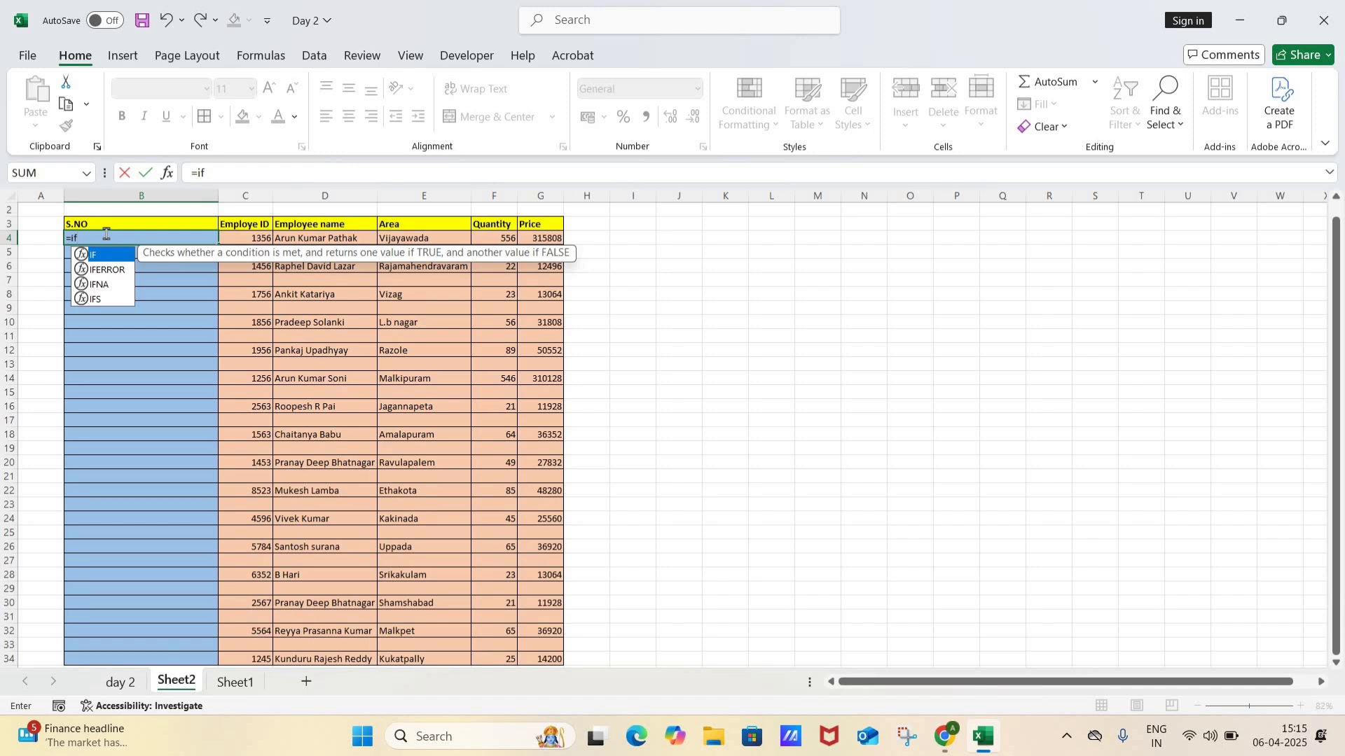
key("Tab")
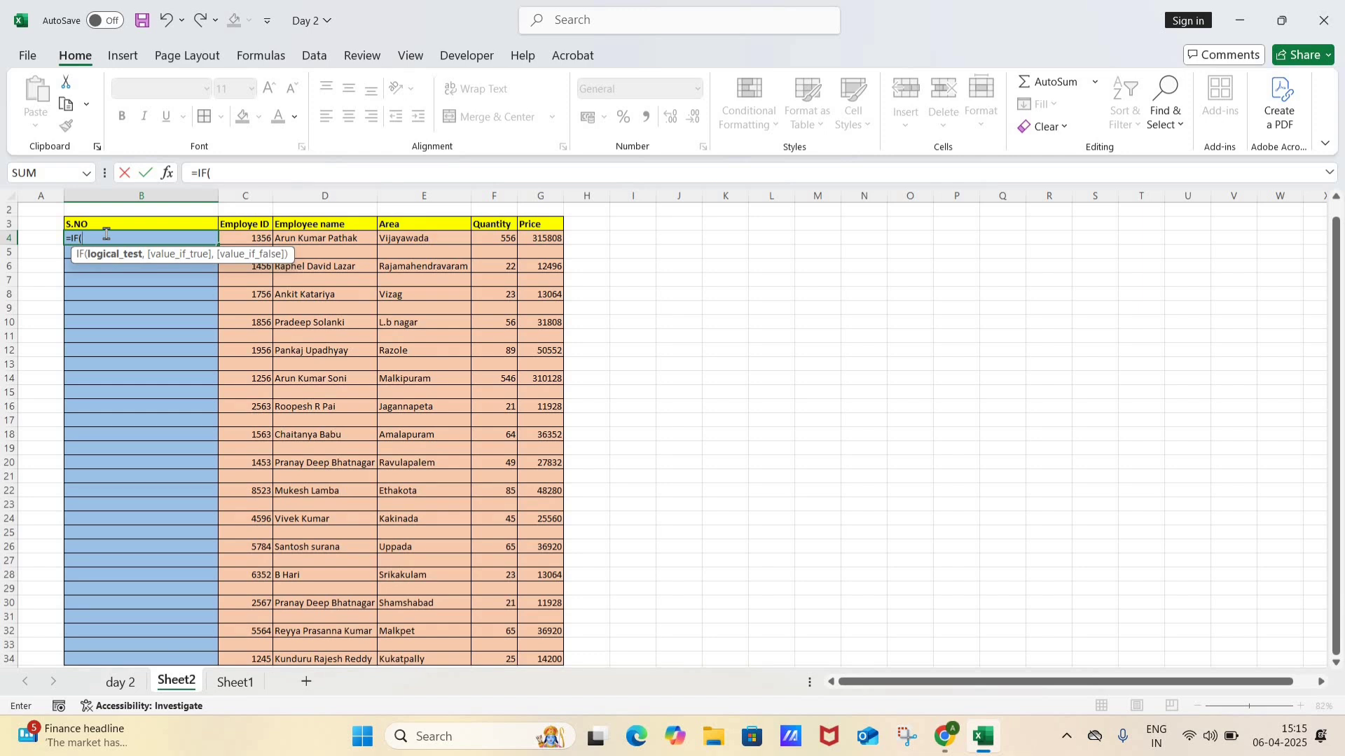
Step: Set the IF condition in B4 to c4="" with an empty string "" as the value if true
left_click(252, 239)
key("BackSpace")
key("BackSpace")
key("BackSpace")
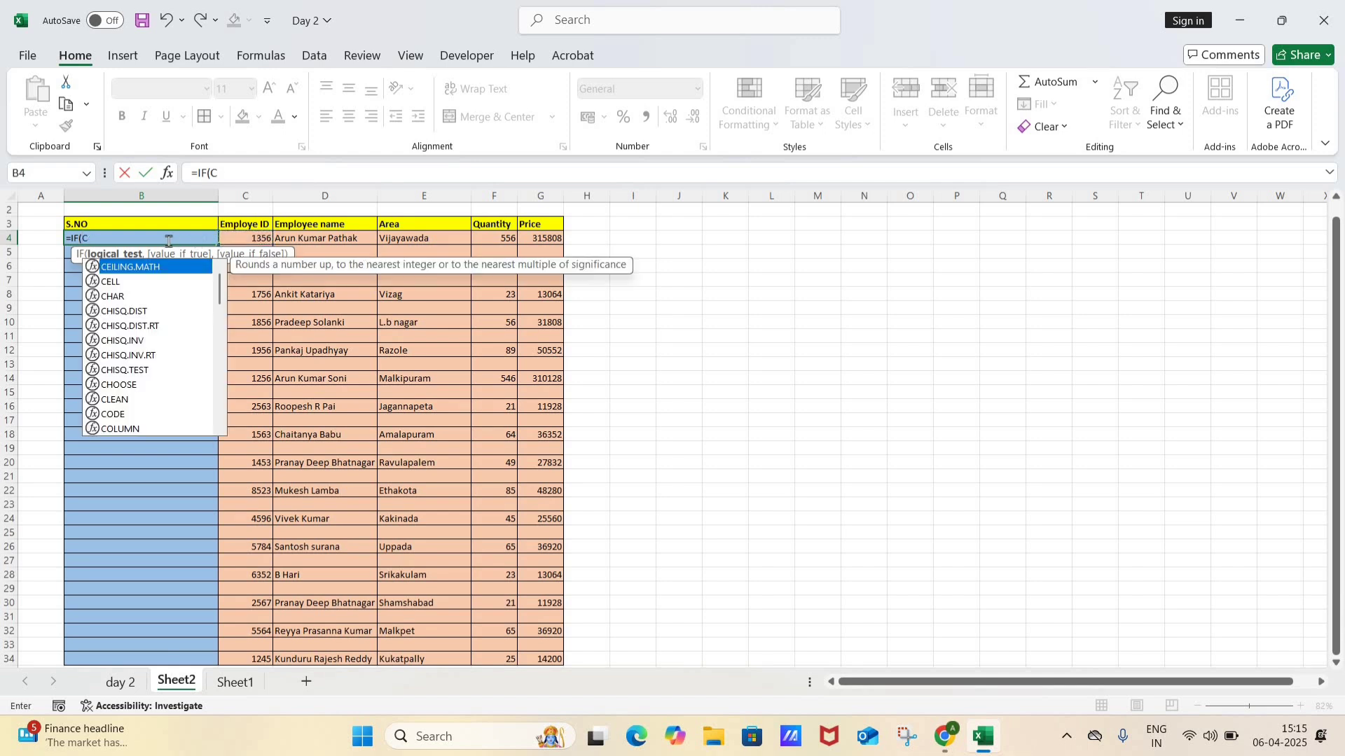
type("(c4")
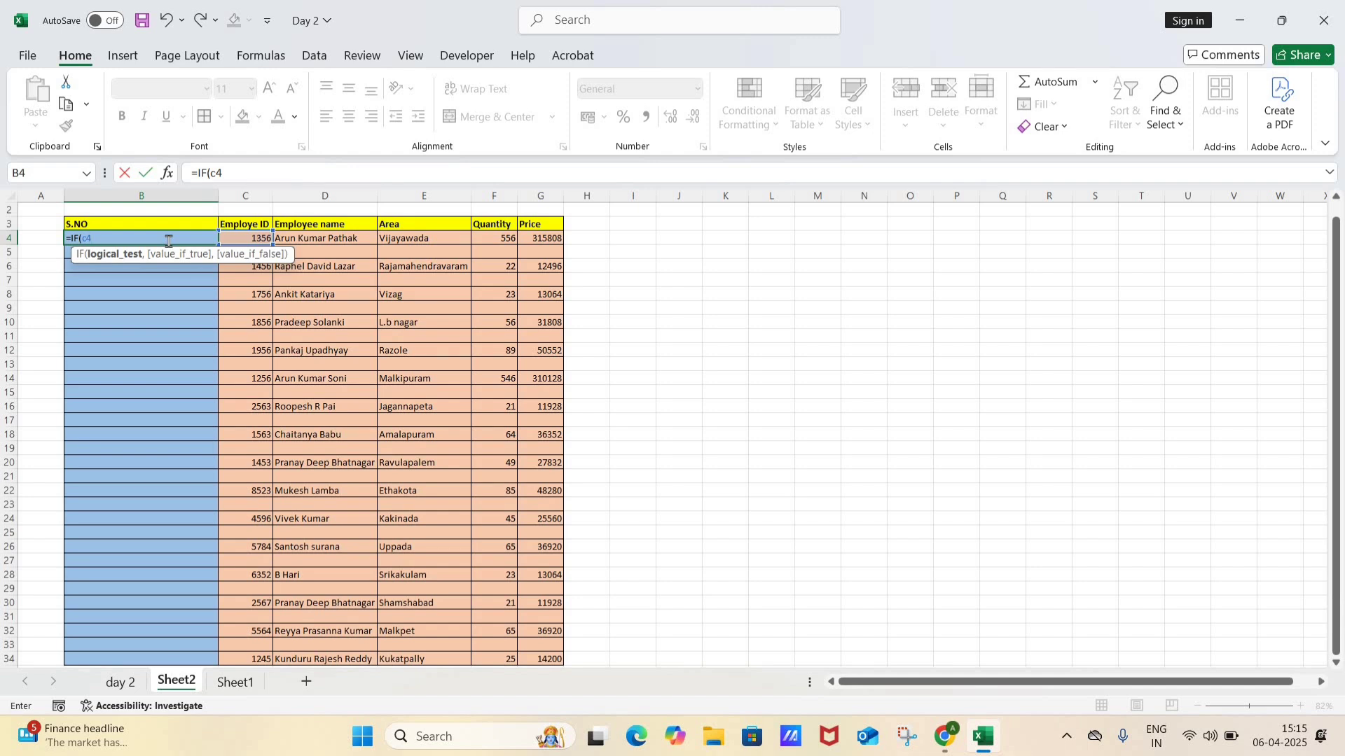
type("=")
type("\"\",")
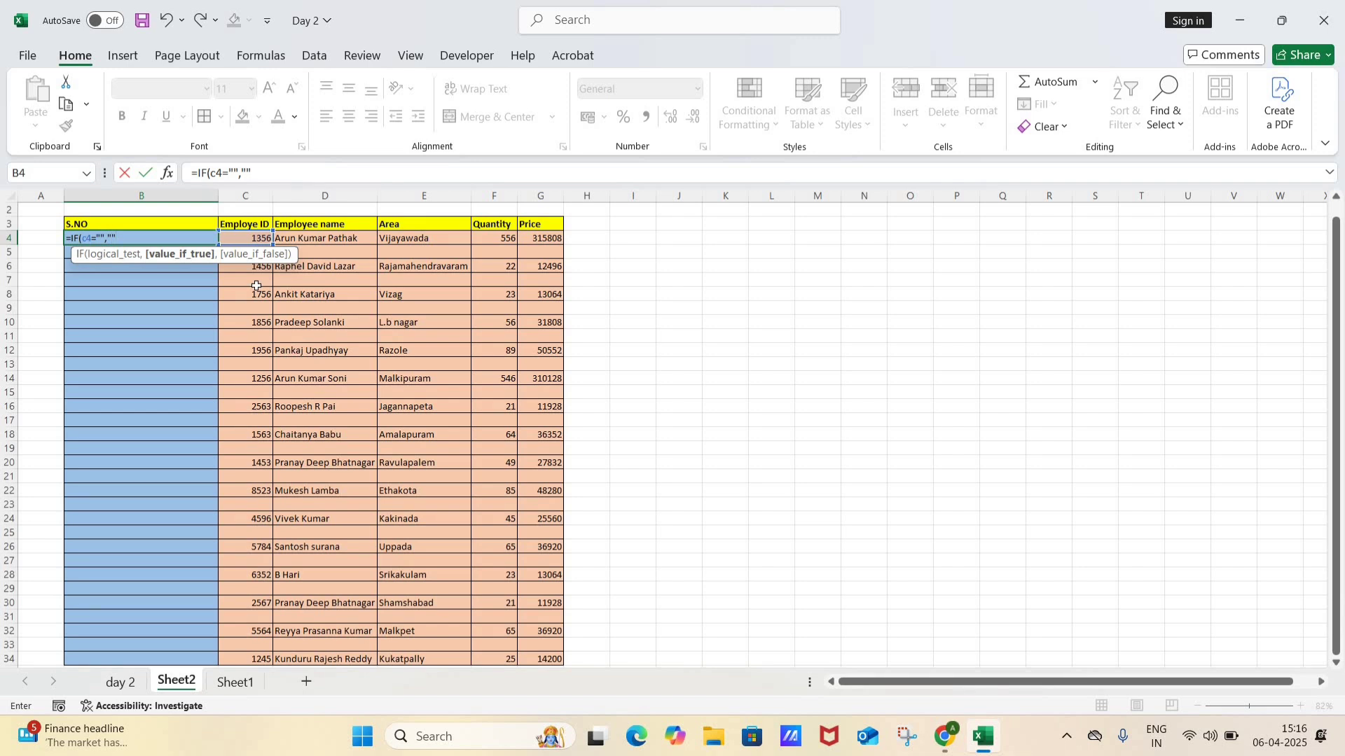
type(",")
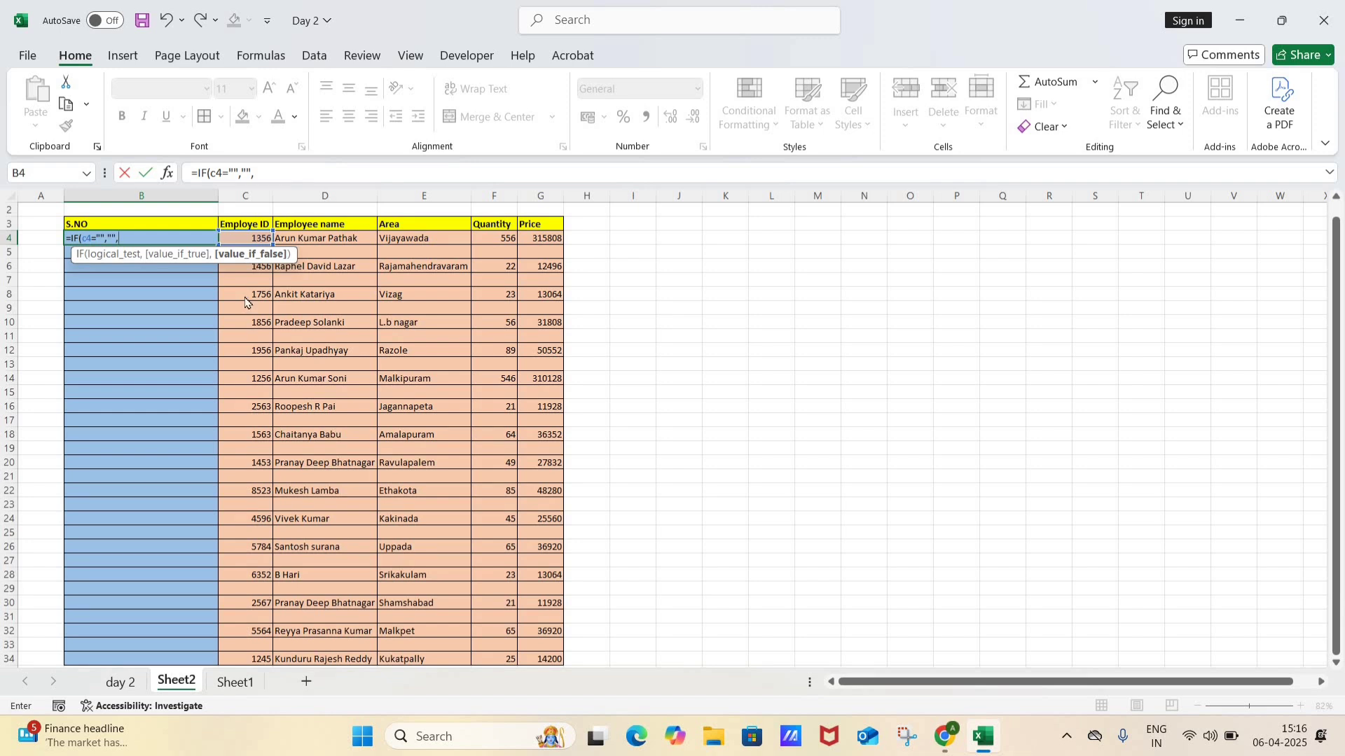
Step: Insert the COUNTA function as the value if false in the IF formula in B4
type("coun")
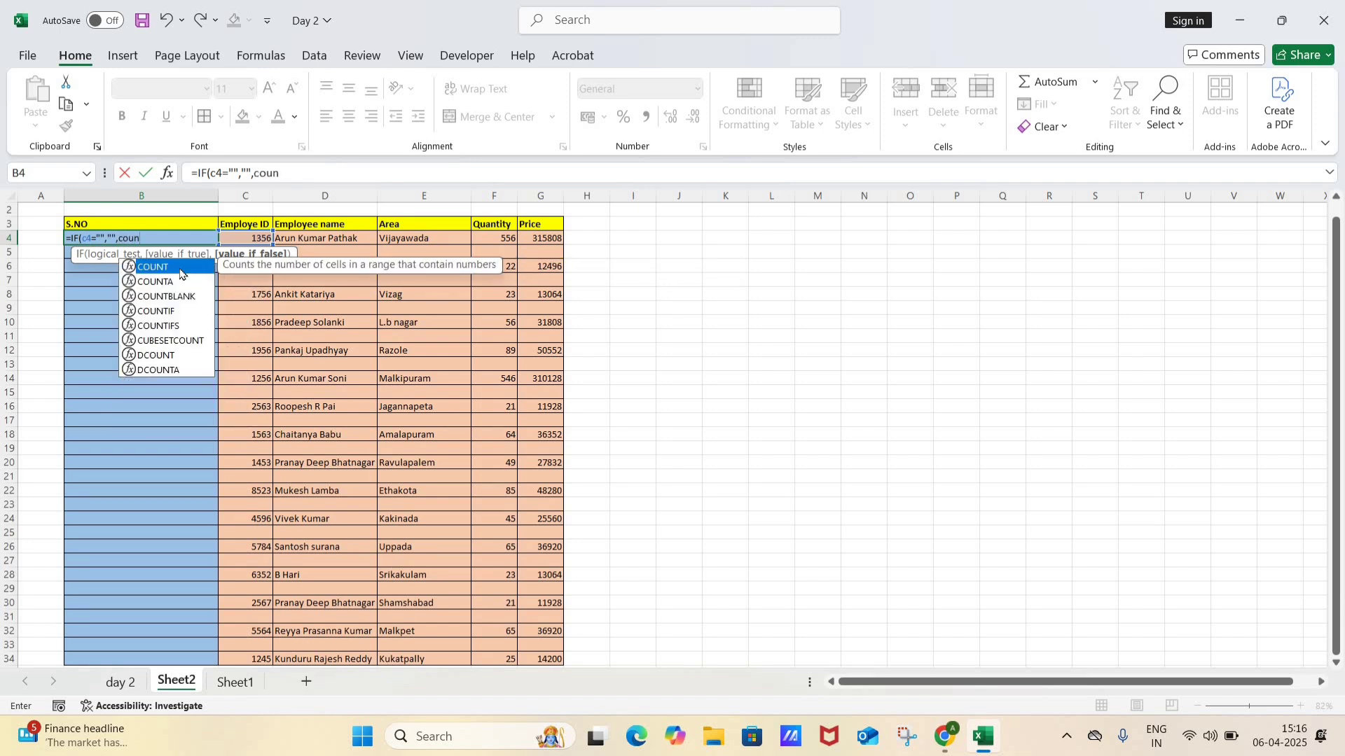
left_click(163, 283)
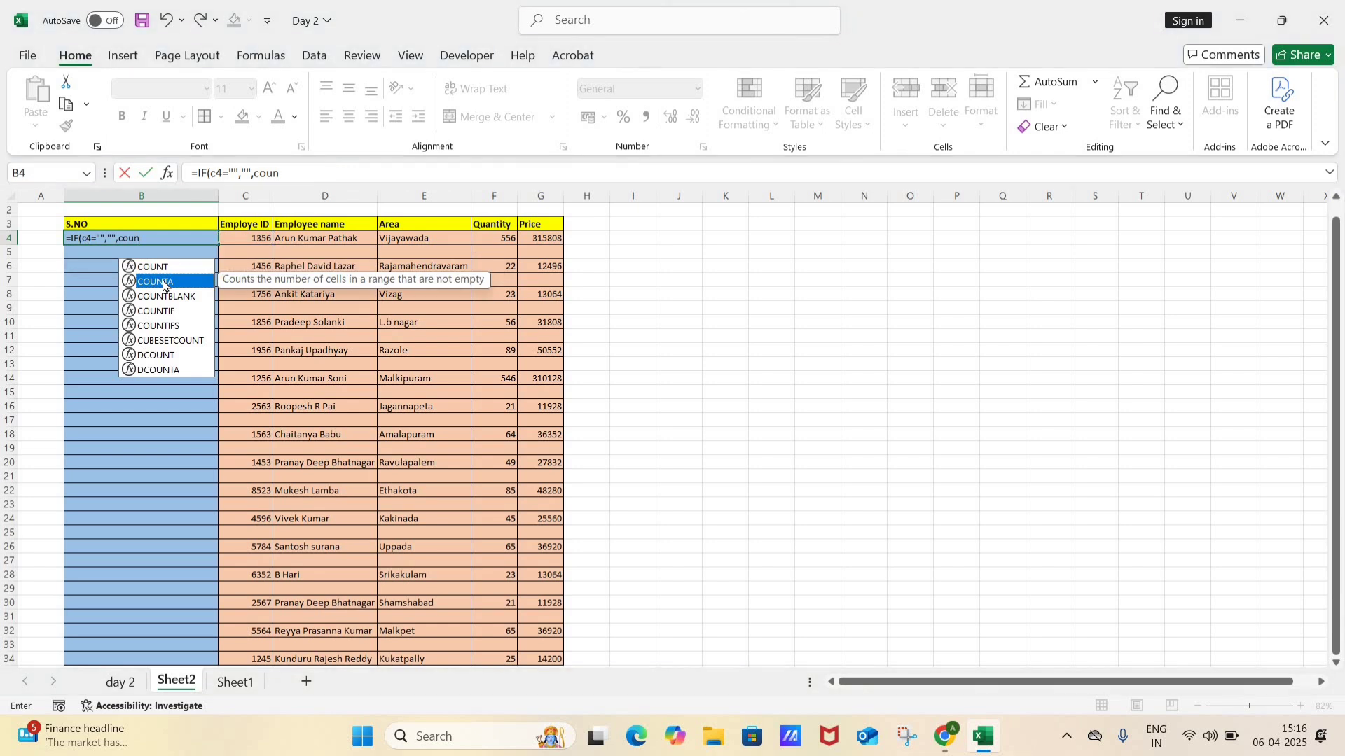
key("BackSpace")
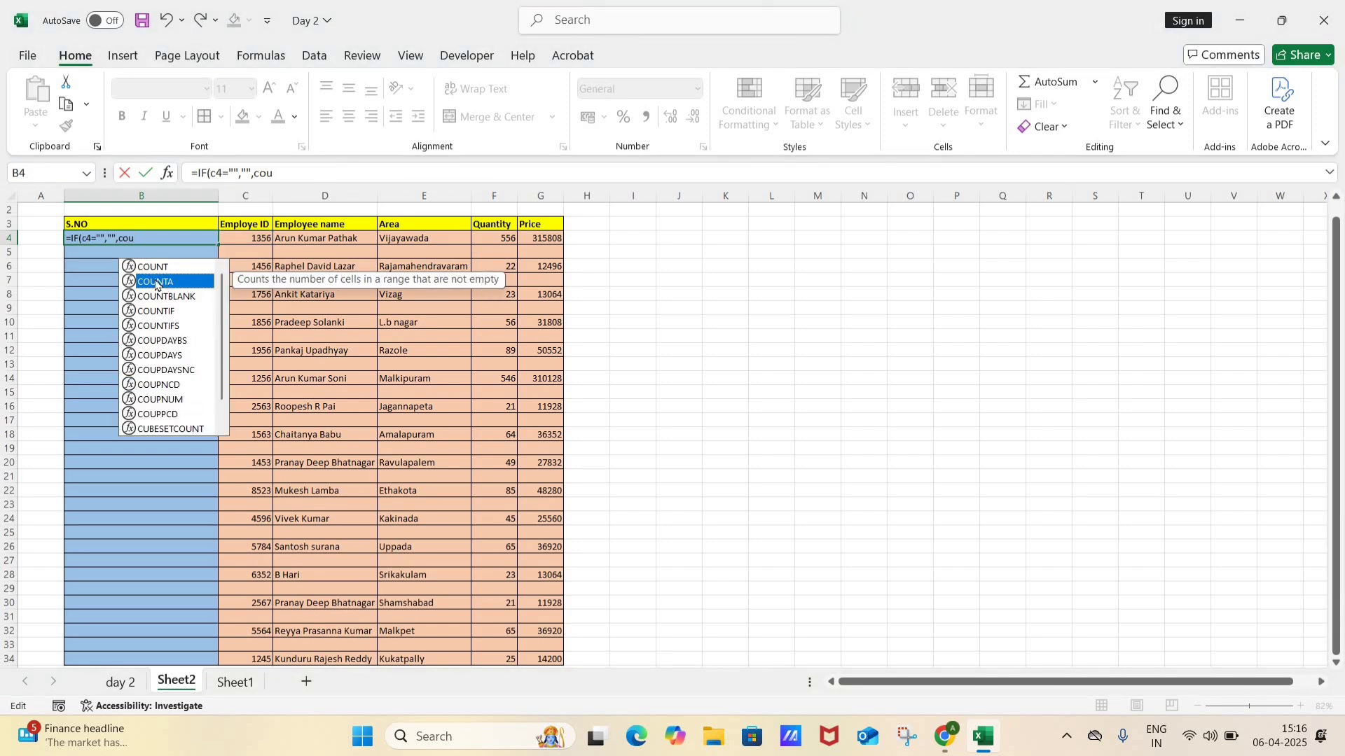
double_click(155, 282)
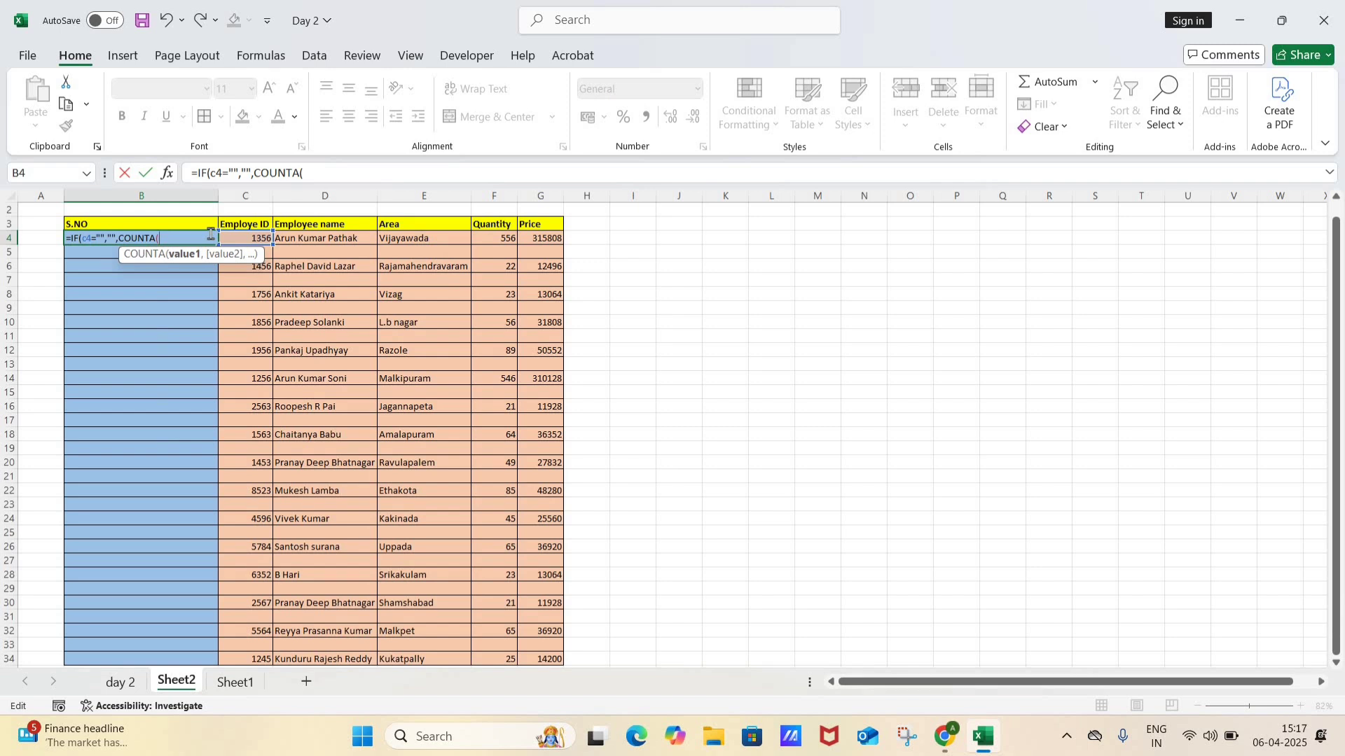
Step: Set the COUNTA range to $C$4:c4 with an absolute start cell and complete the IF formula in B4
type("c4:")
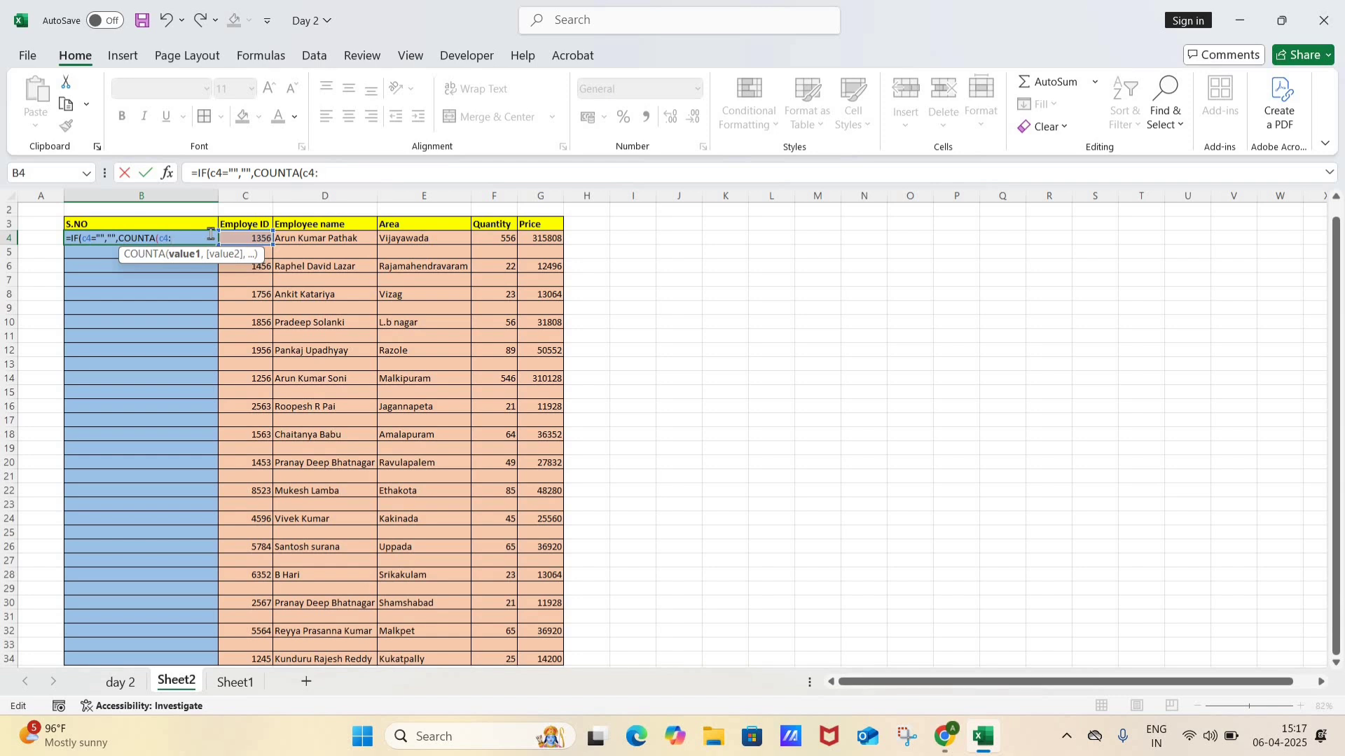
type("c")
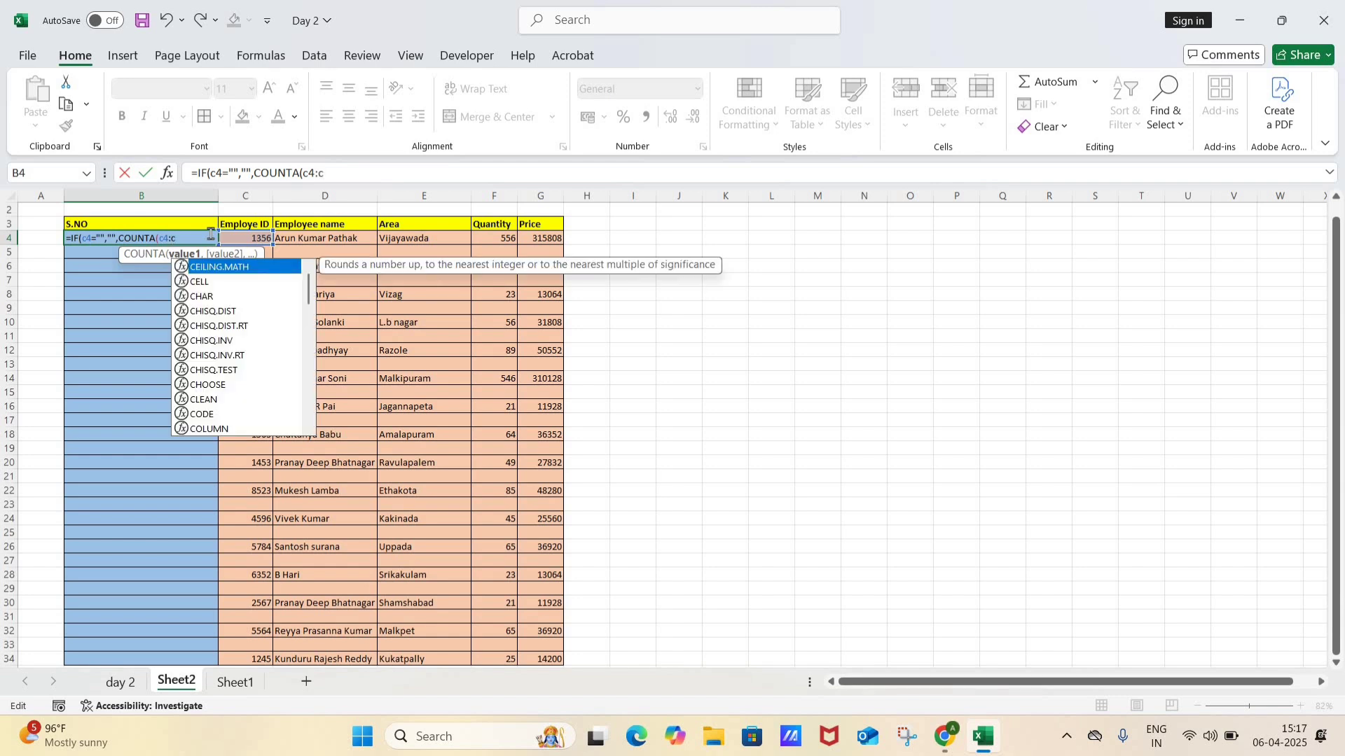
type("4")
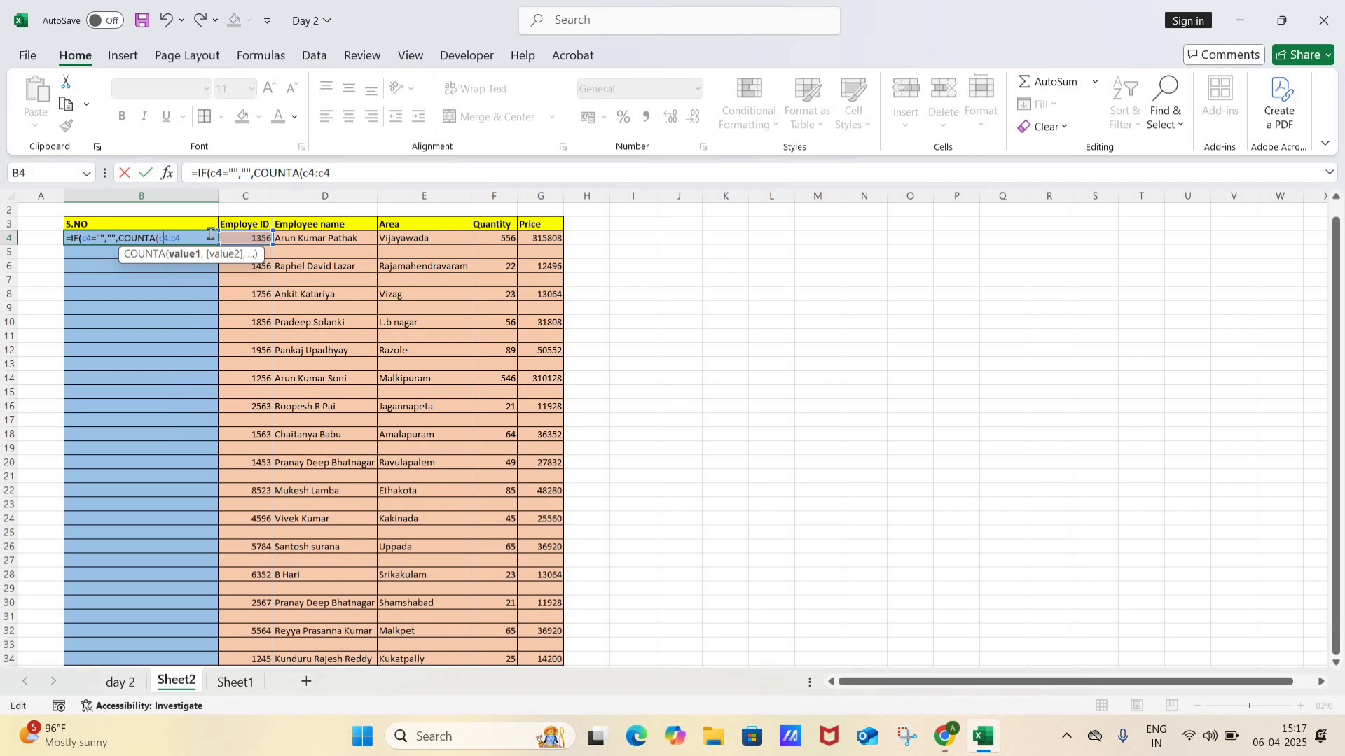
key("F4")
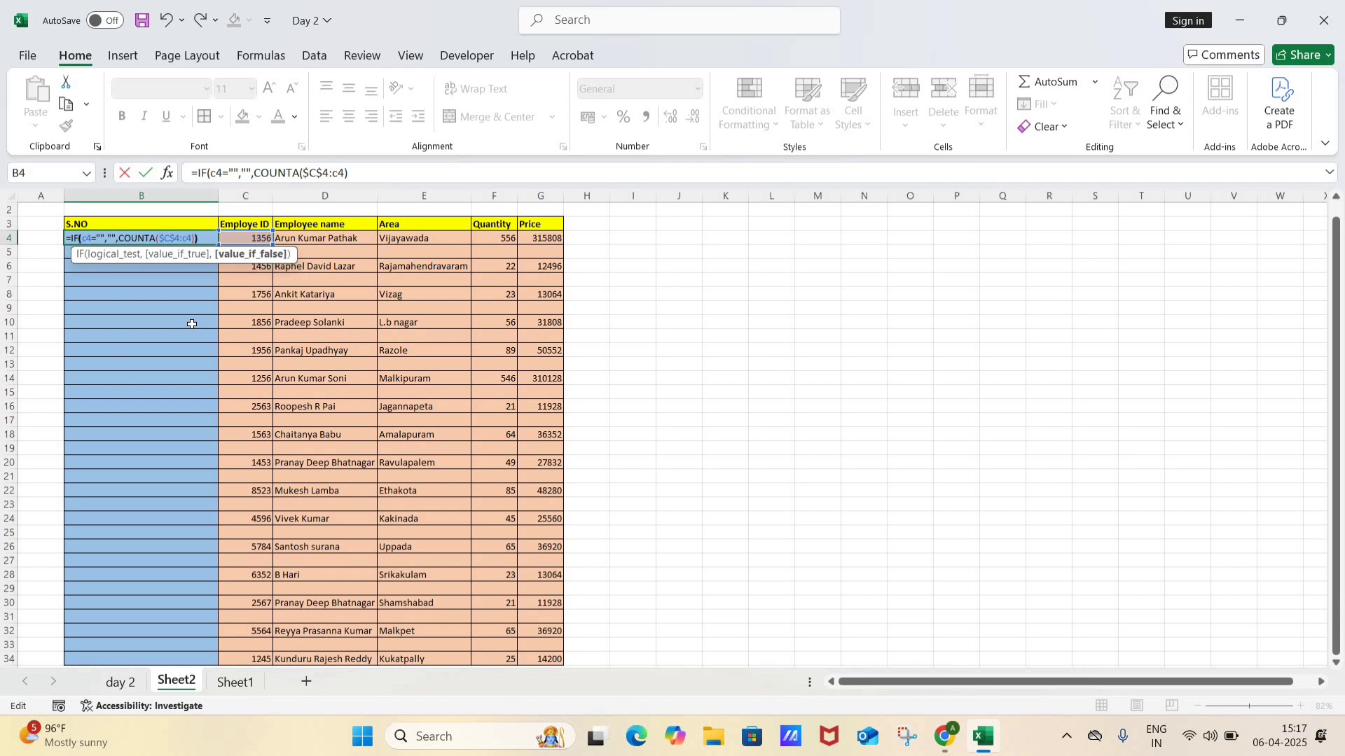
key("Return")
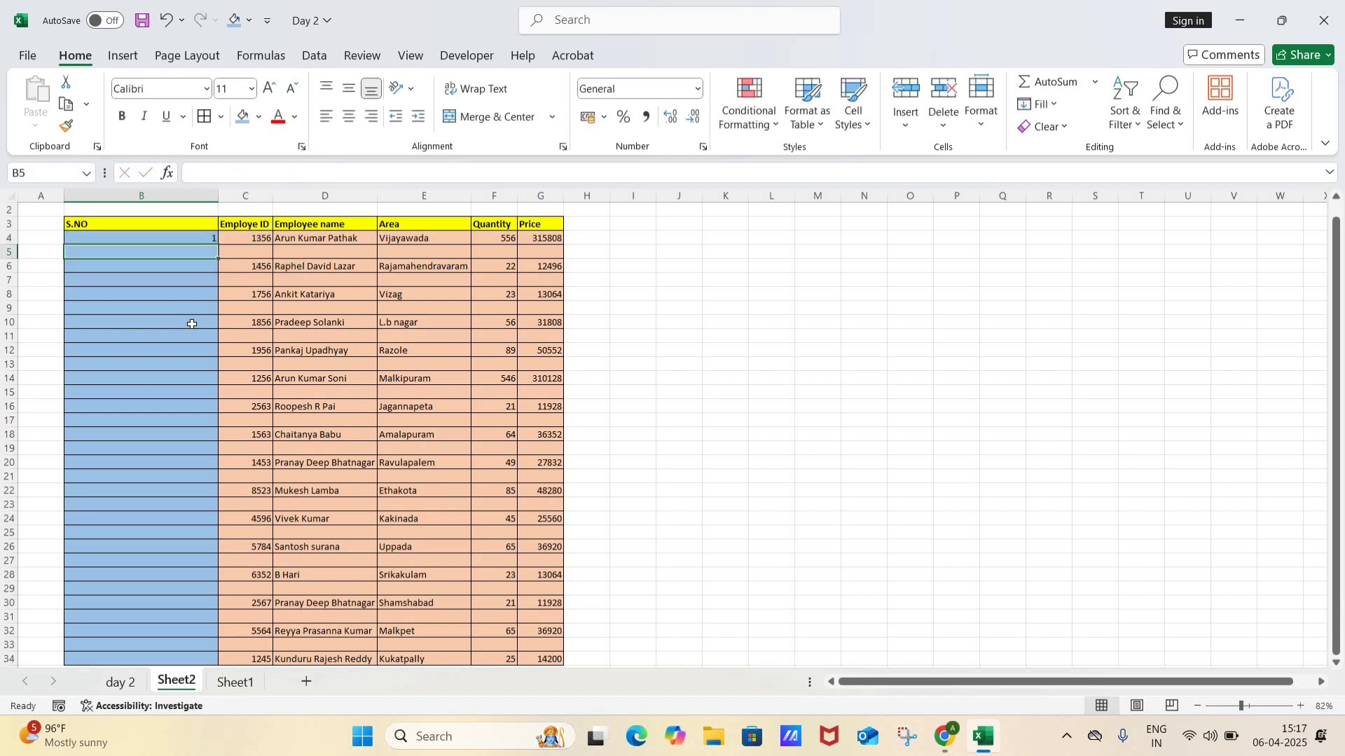
Step: Fill the formula from B4 down into B5 only, and clear B5 again
key("Up")
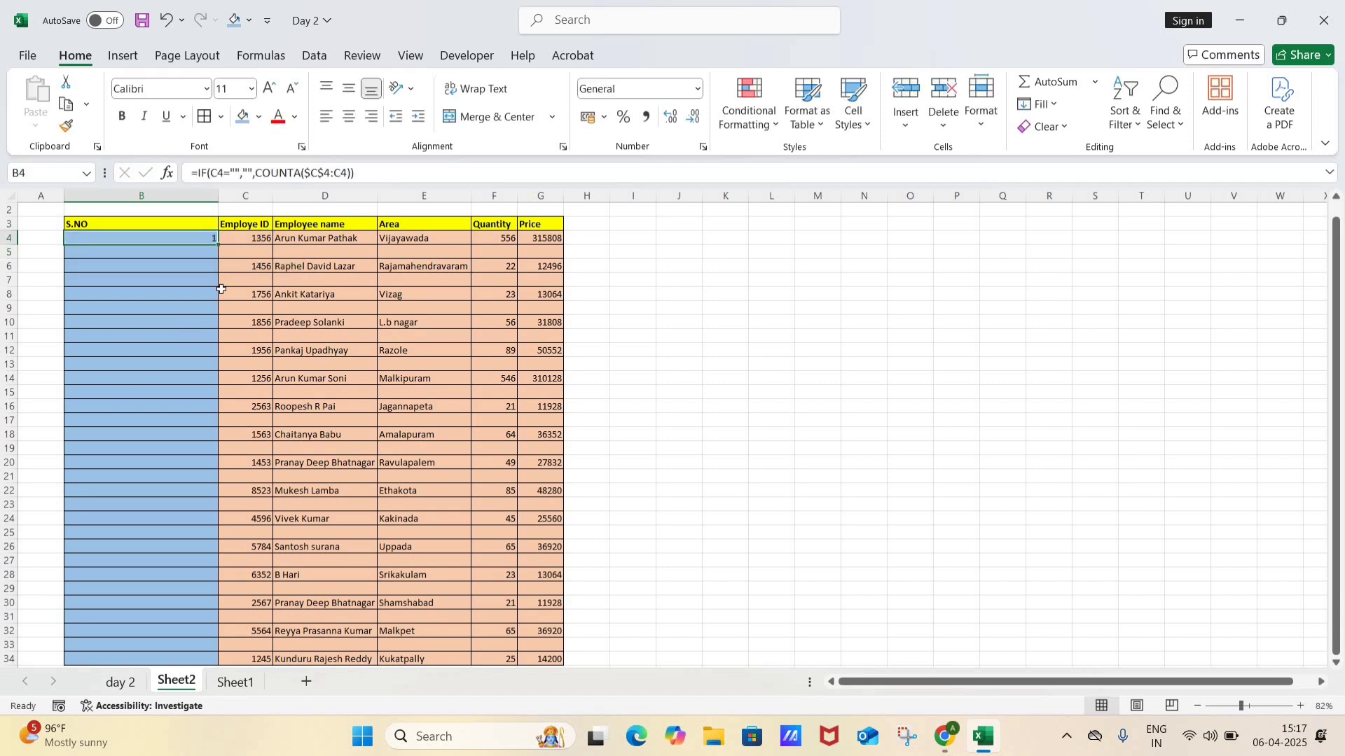
left_click(201, 253)
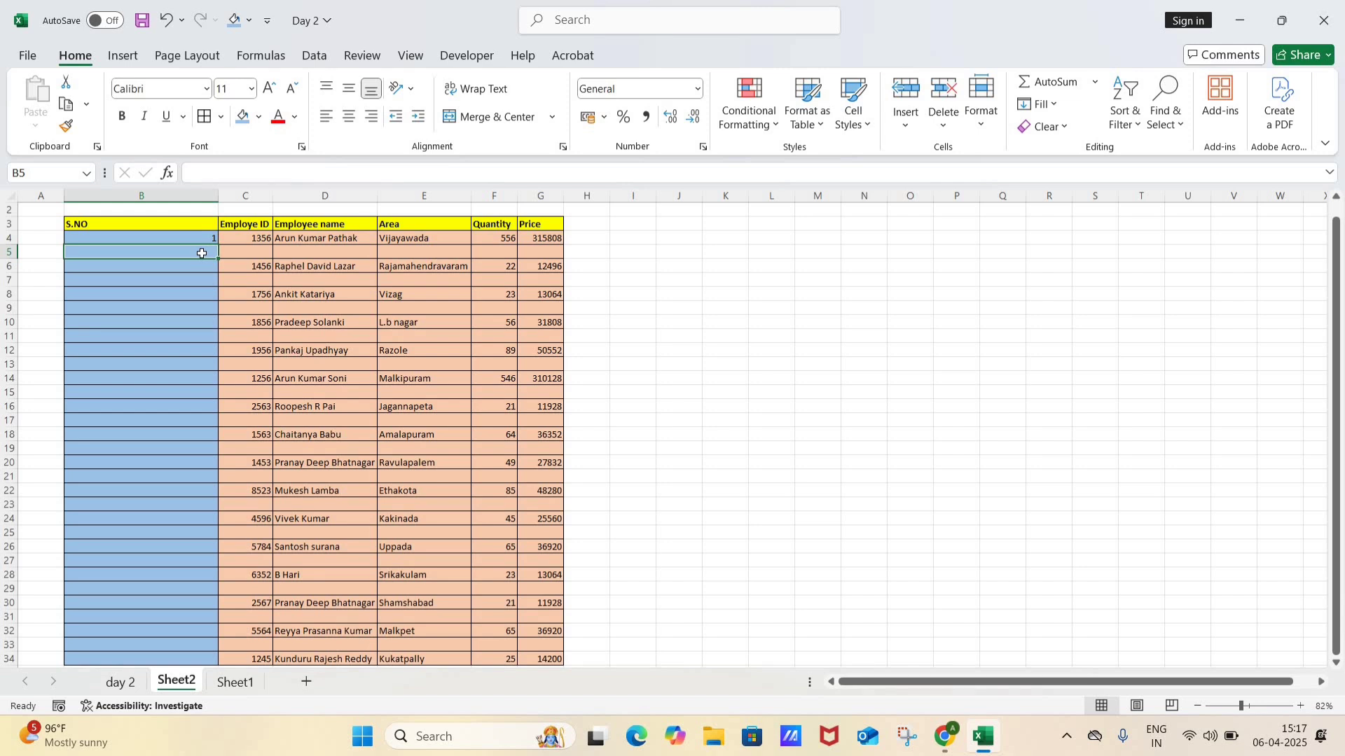
key("ctrl+d")
key("Down")
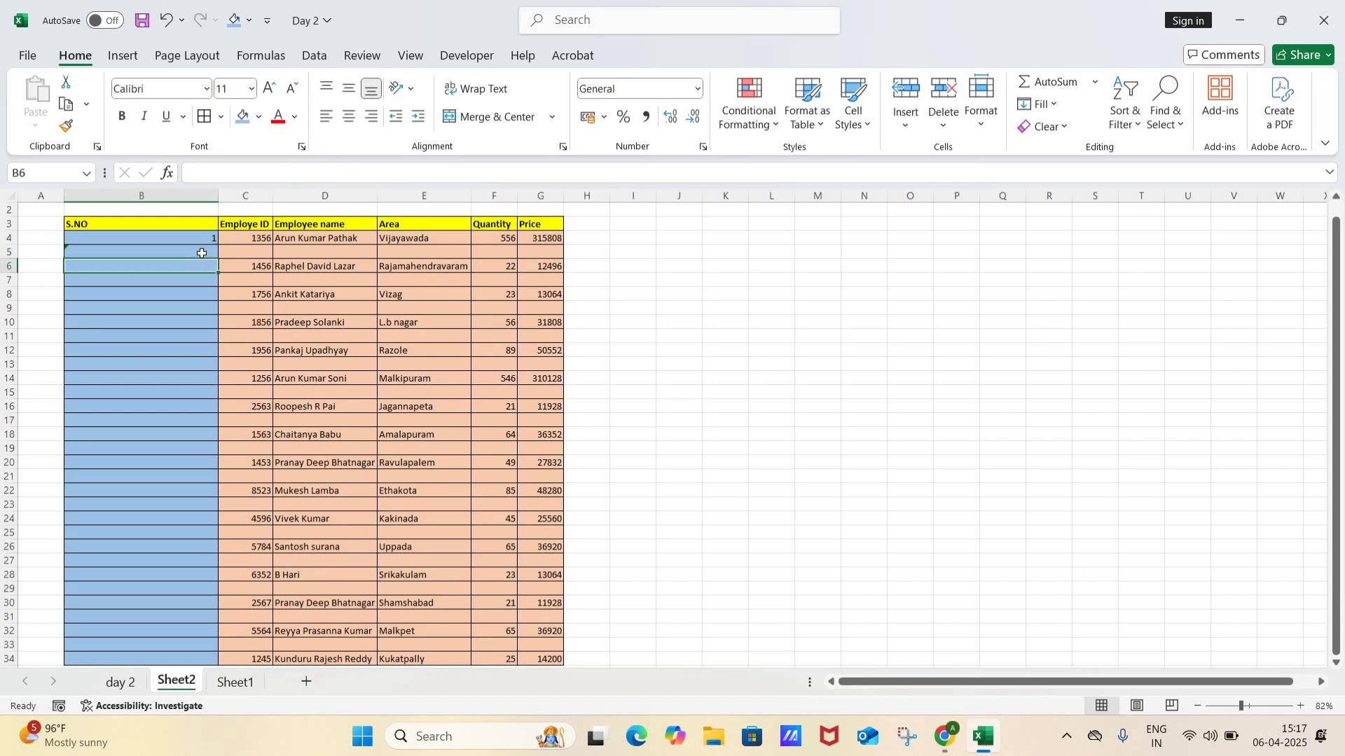
key("Up")
Step: Fill the IF/COUNTA formula from B4 down the S.NO column to B34 and check the copy in B5
key("Up")
key("Down")
key("Delete")
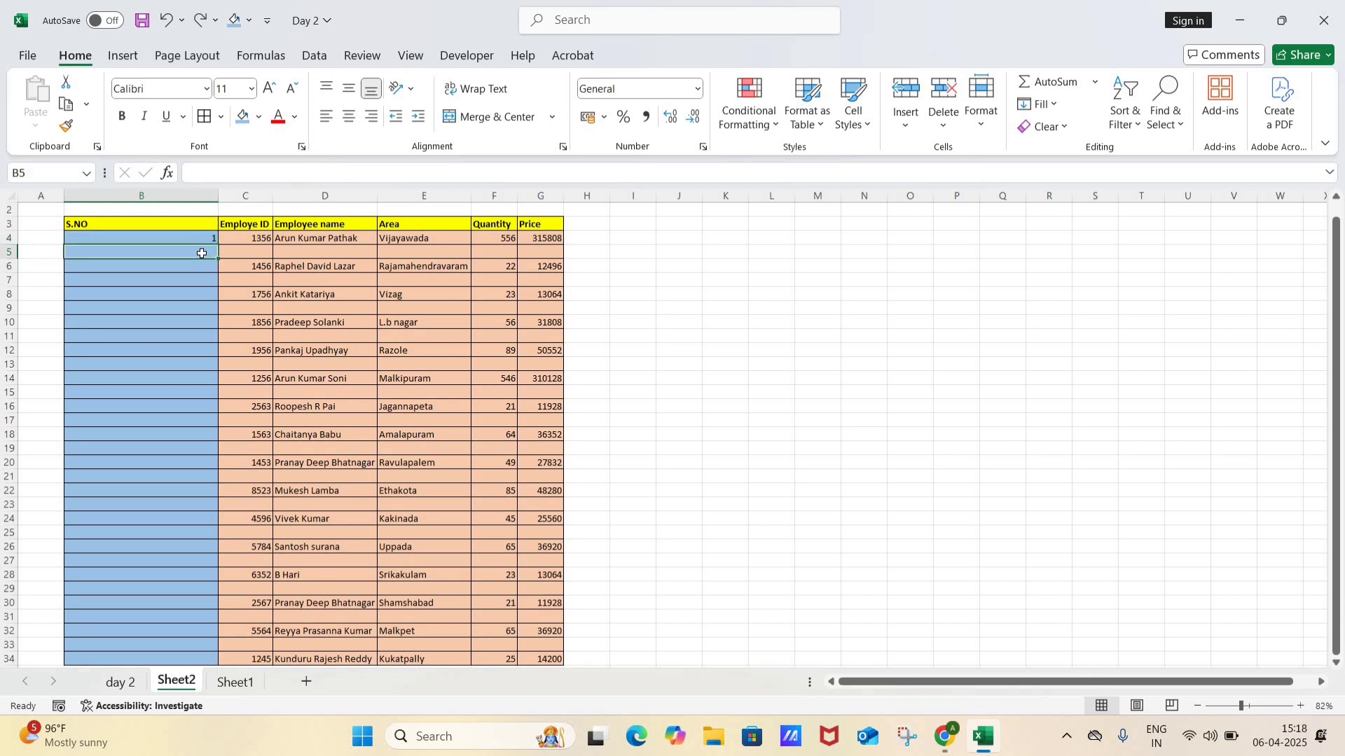
key("Up")
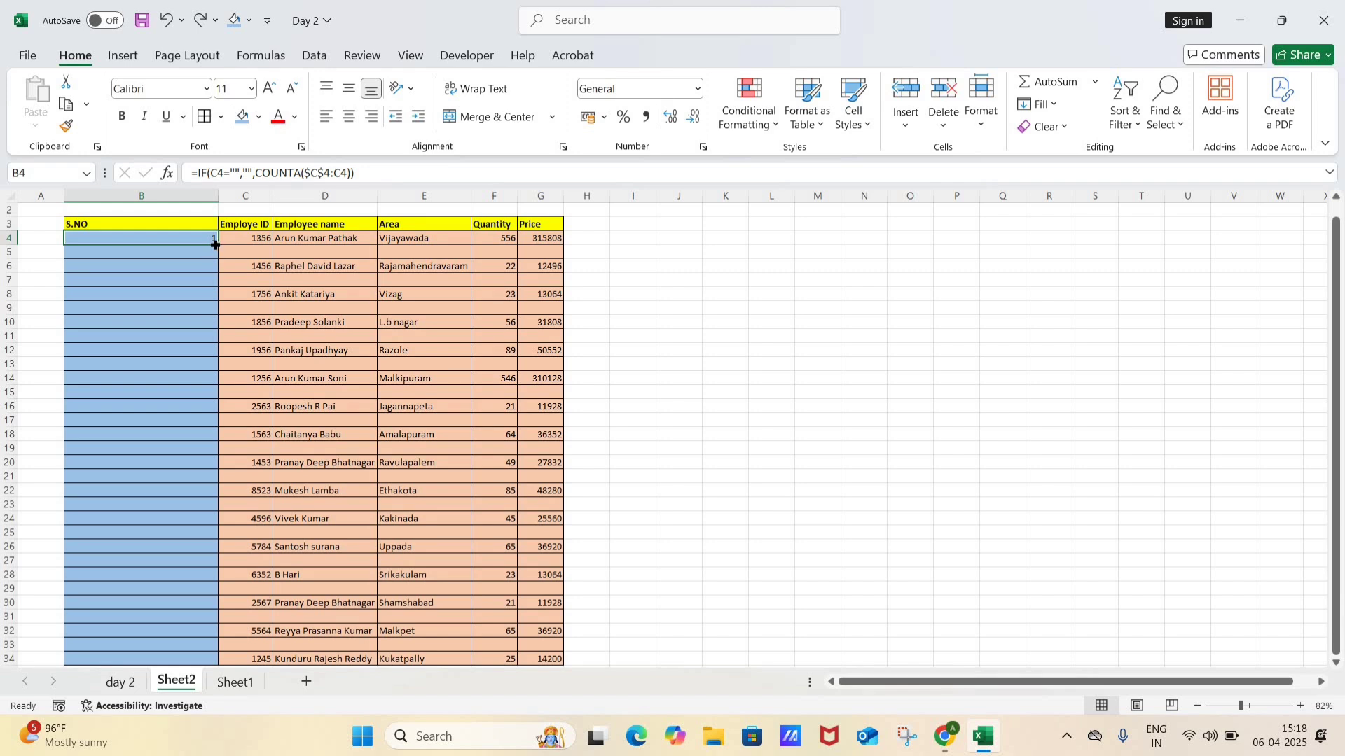
left_click_drag(217, 246, 218, 634)
key("Up")
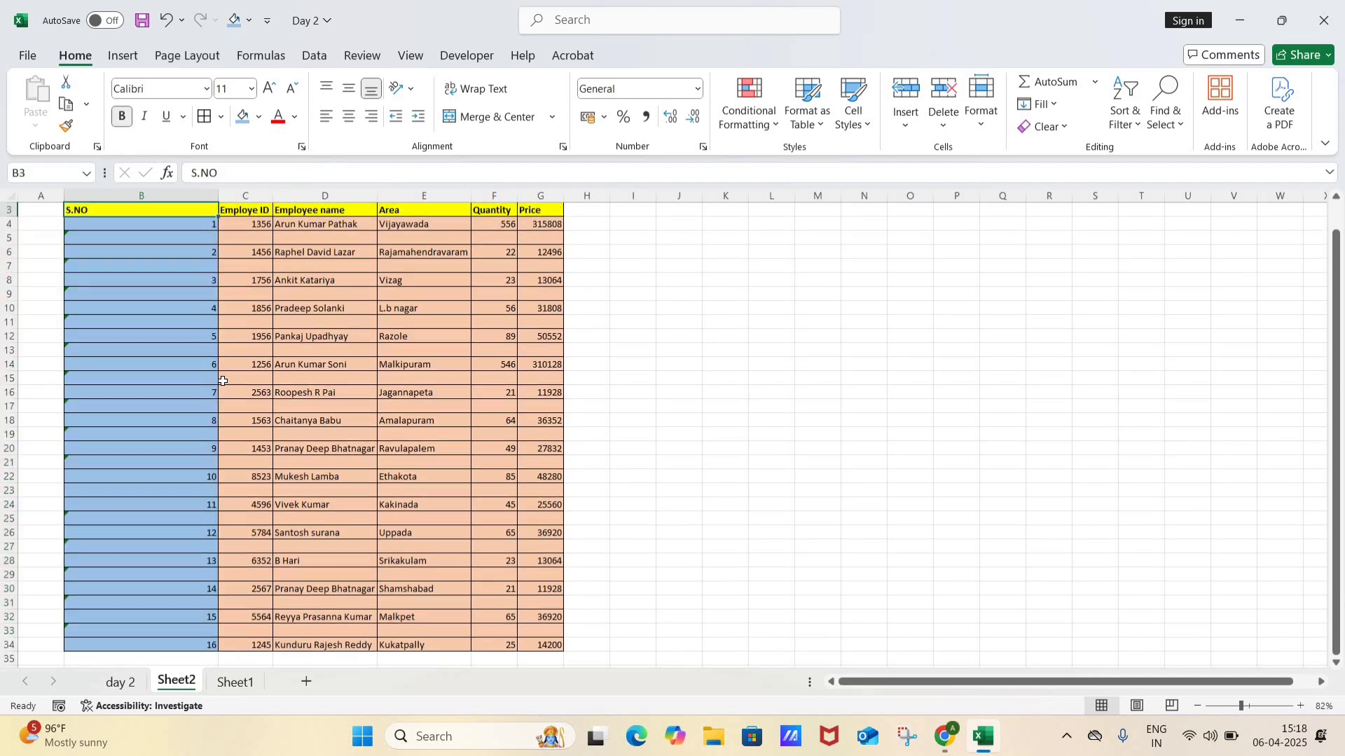
key("Right")
key("Down")
key("Down")
key("Left")
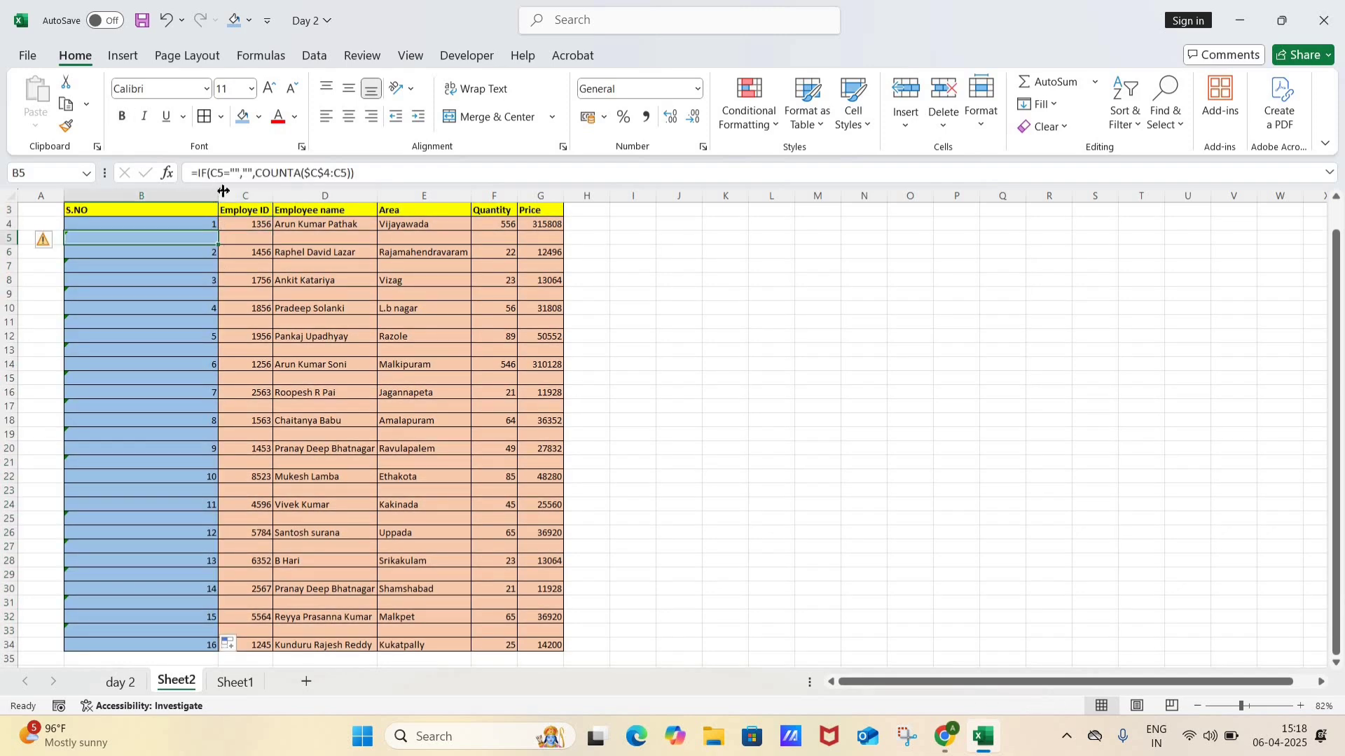
Step: Narrow the S.NO column and compare its formulas with the Employe ID cells in rows 5 to 7
left_click_drag(216, 198, 128, 199)
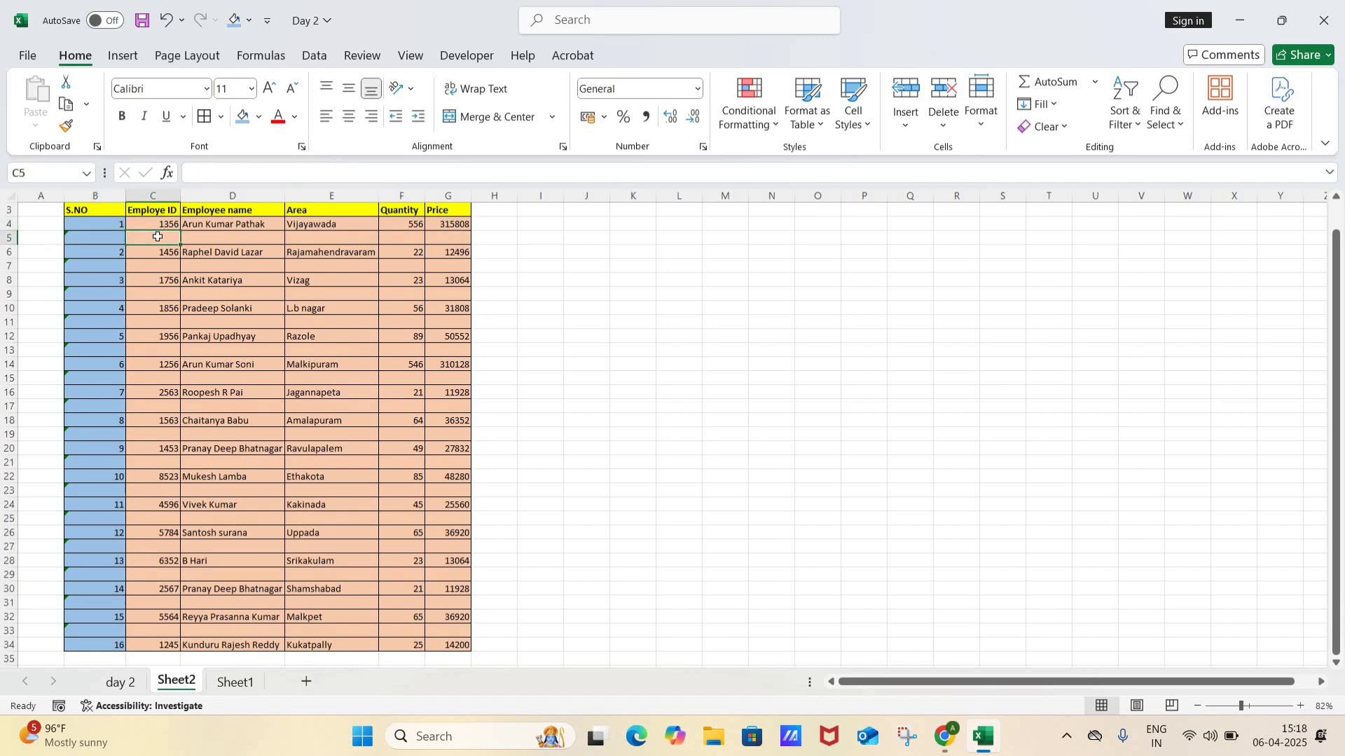
key("Down")
key("Up")
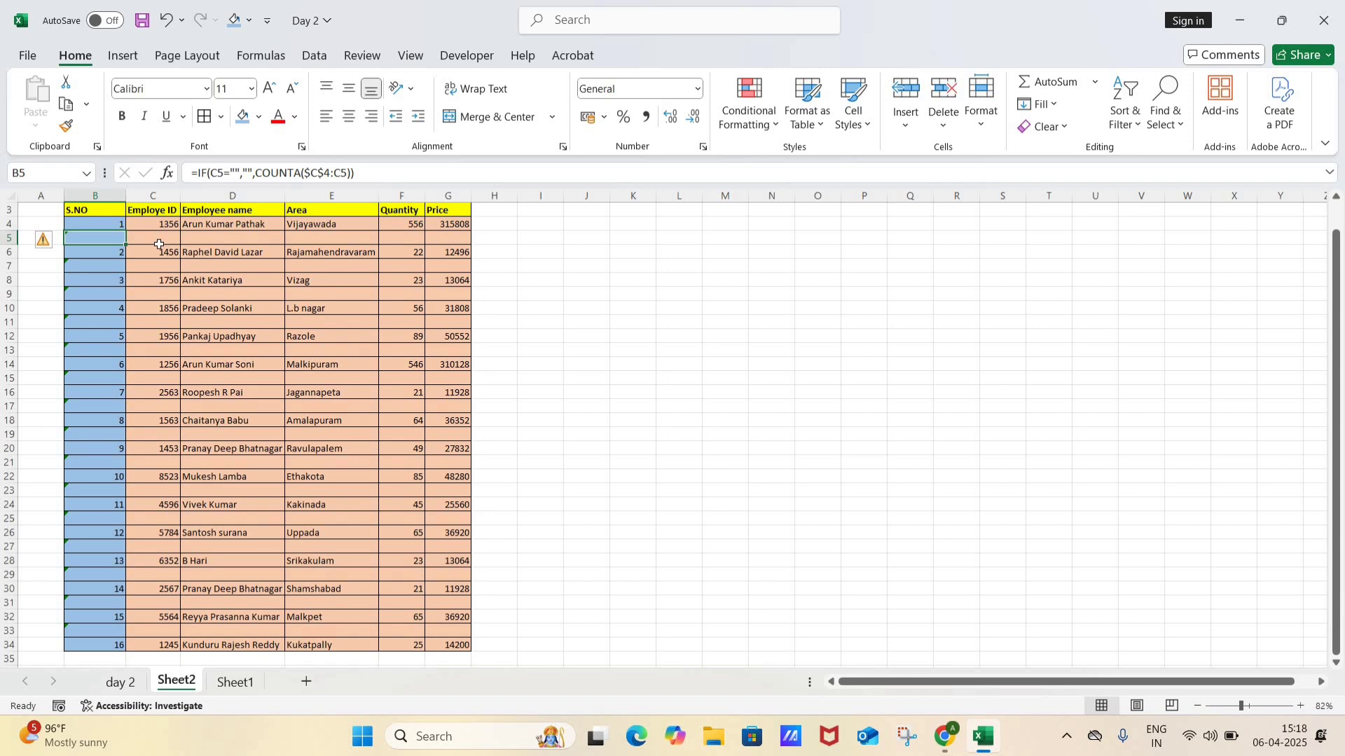
left_click(163, 264)
left_click(114, 250)
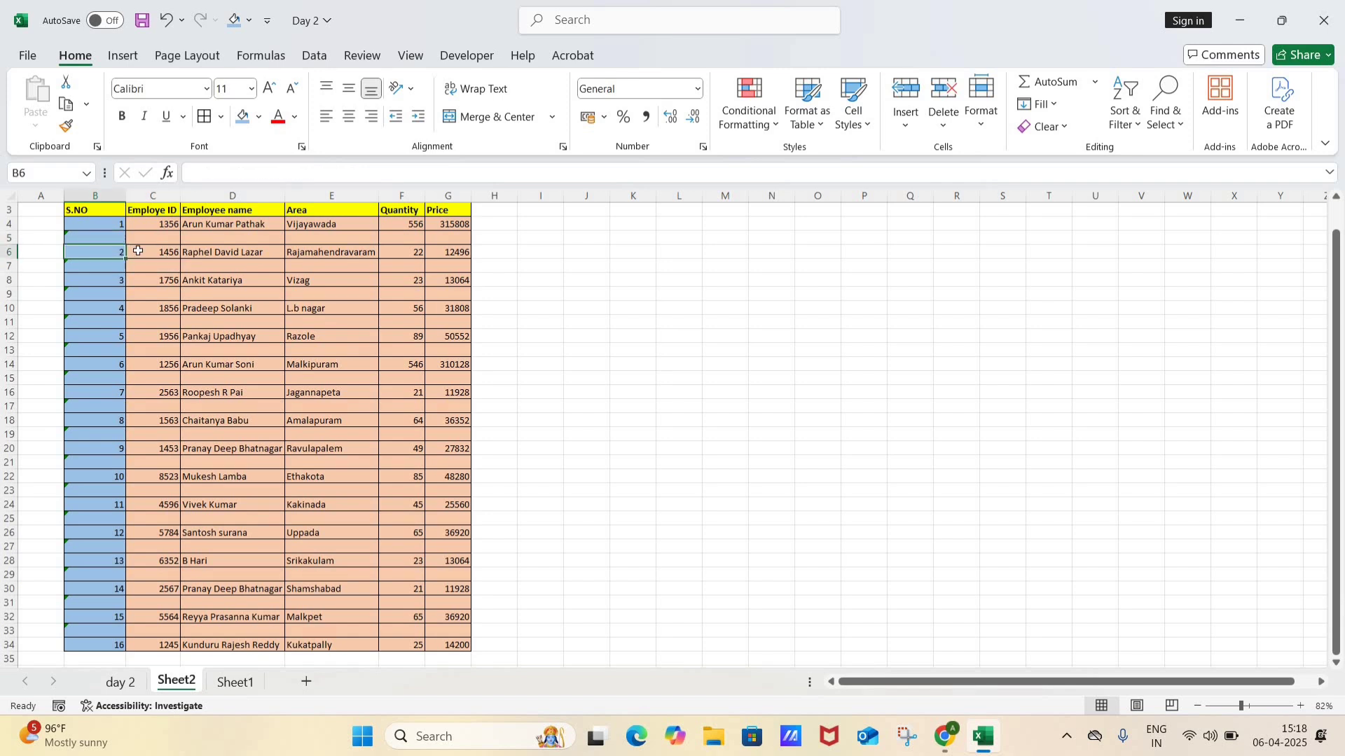
left_click(133, 252)
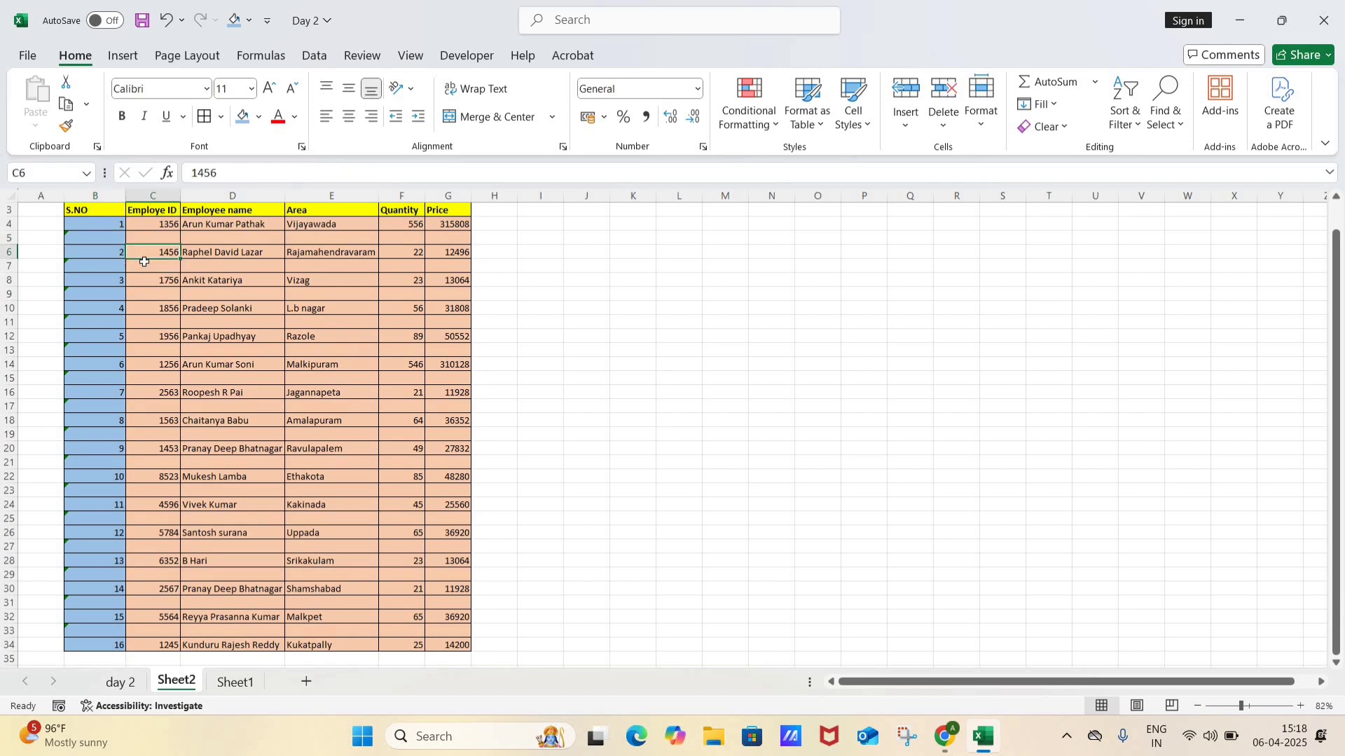
left_click(144, 264)
key("Left")
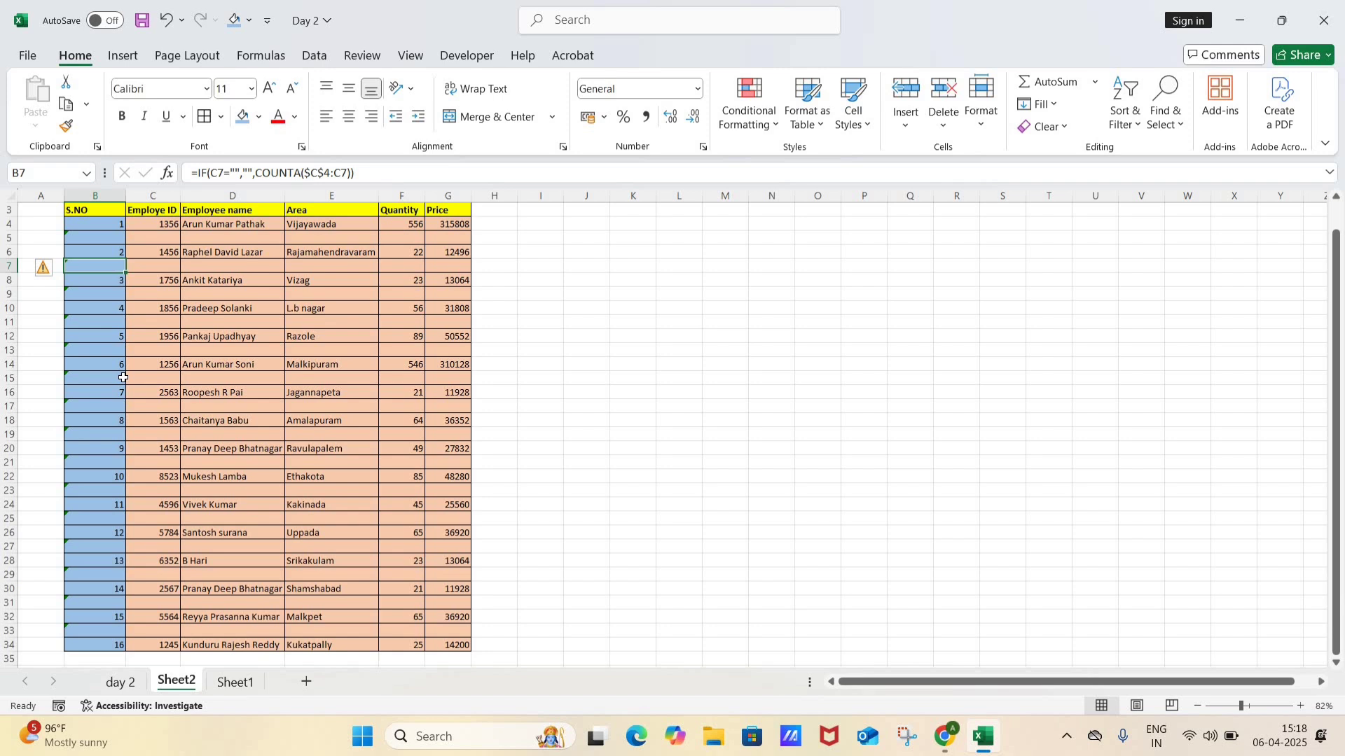
Step: Ignore the Formula Omits Adjacent Cells error for the whole employee table
key("ctrl+a")
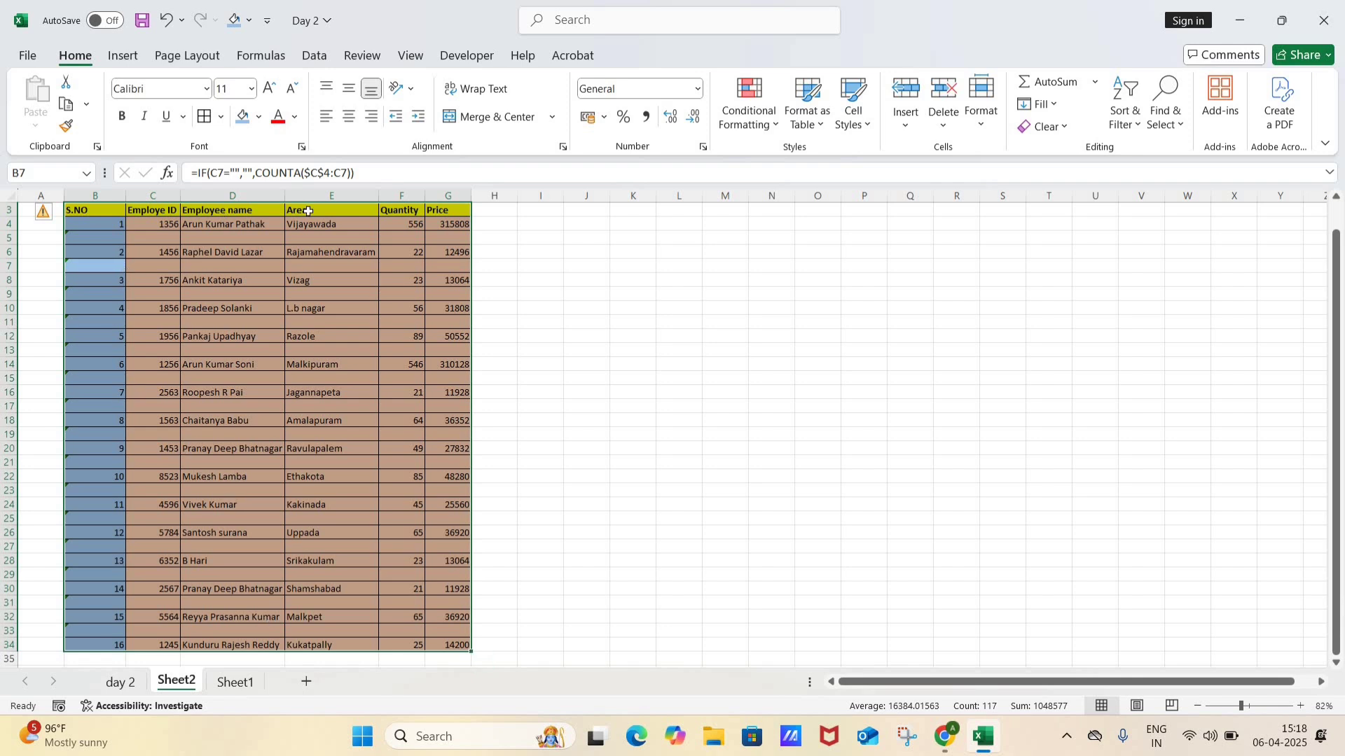
left_click(45, 216)
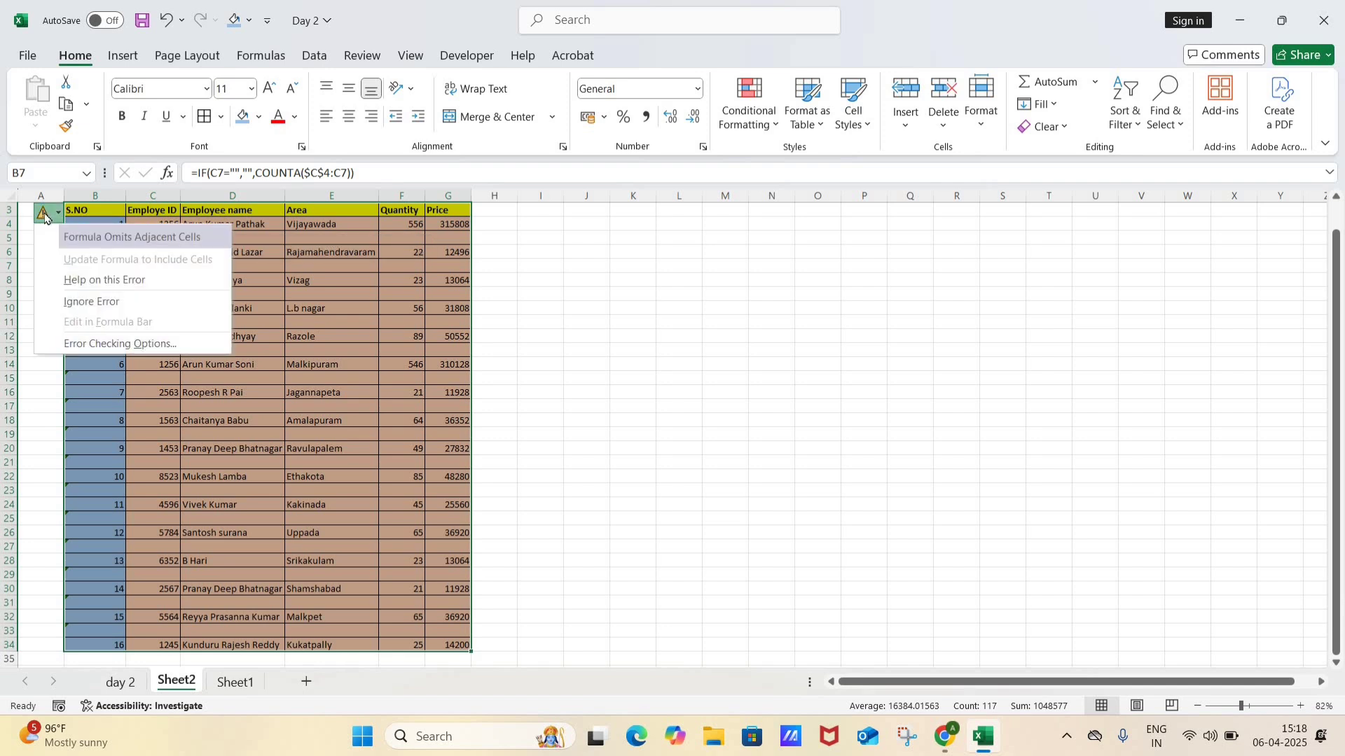
left_click(89, 302)
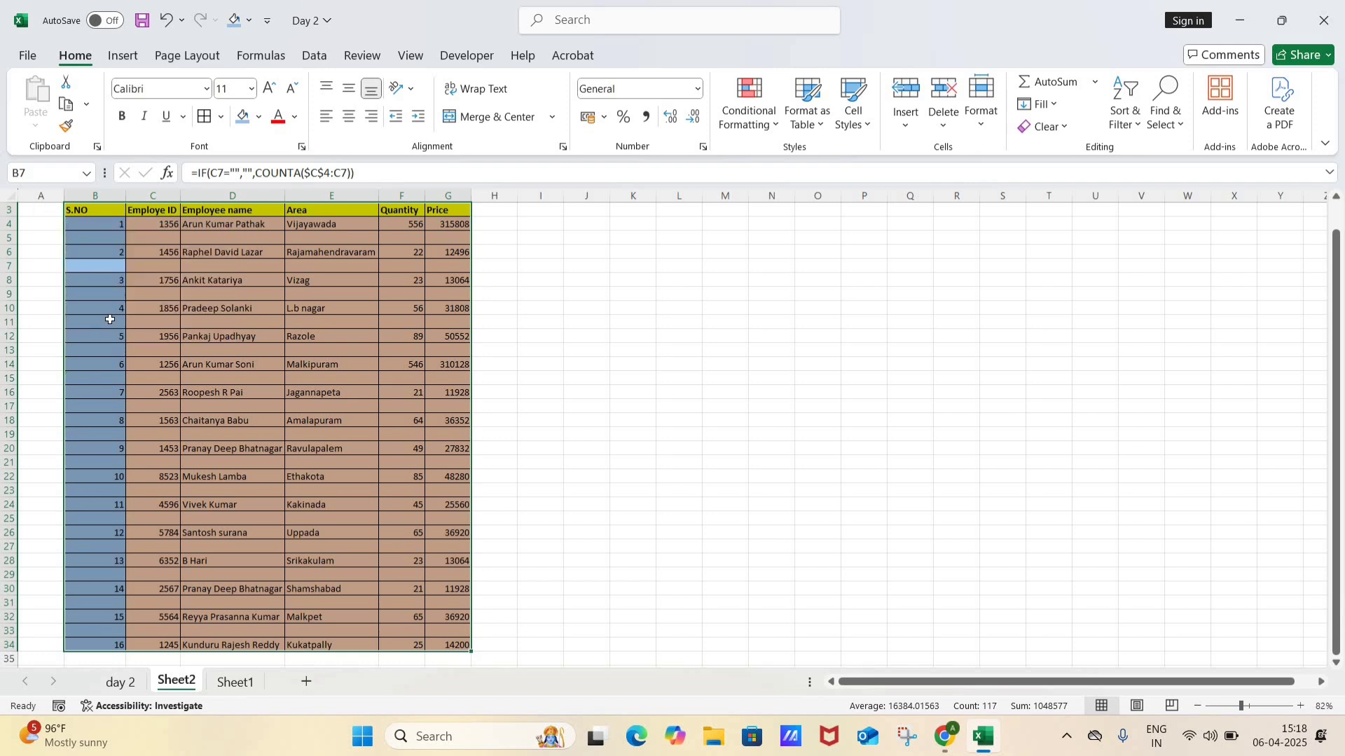
left_click(110, 319)
Step: Examine the S.NO formulas in the numbered and blank rows down to B13
key("Up")
key("Up")
key("Up")
key("Up")
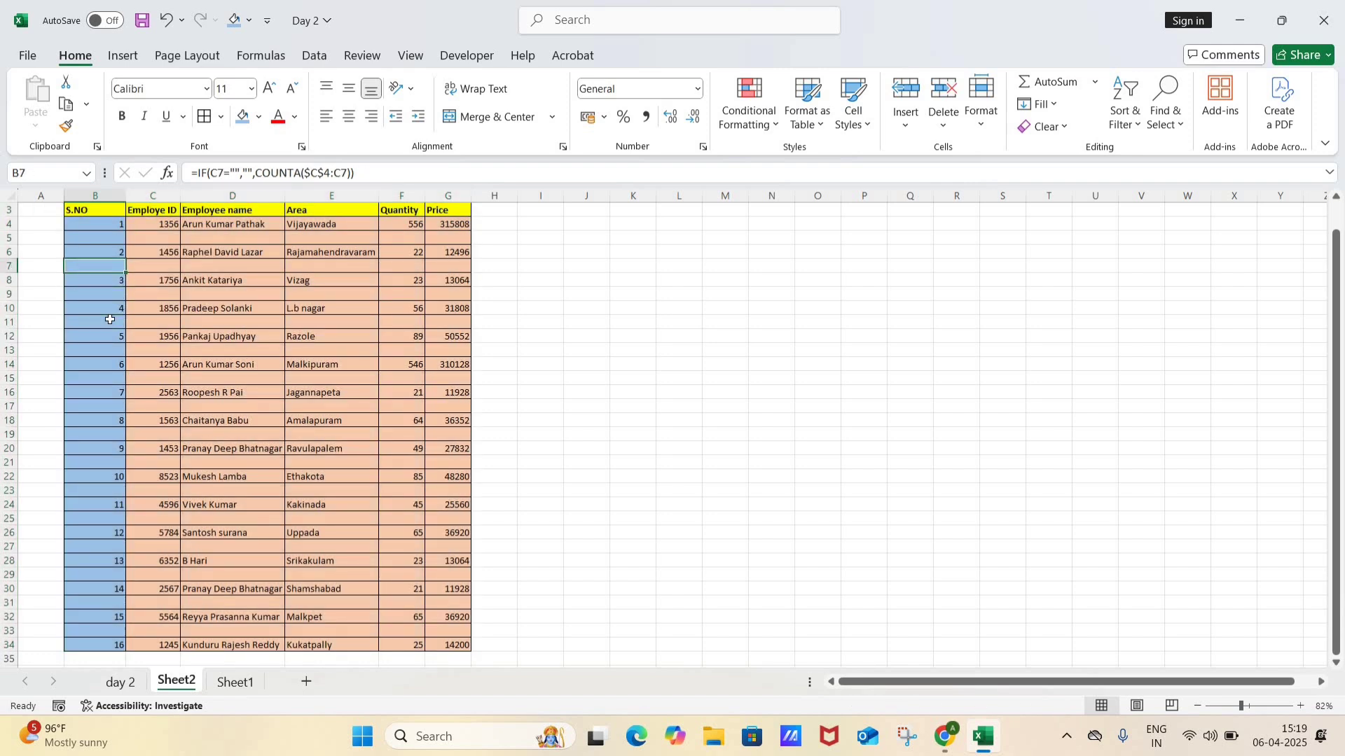
key("Up")
key("Up")
key("Down")
key("Down")
key("Down")
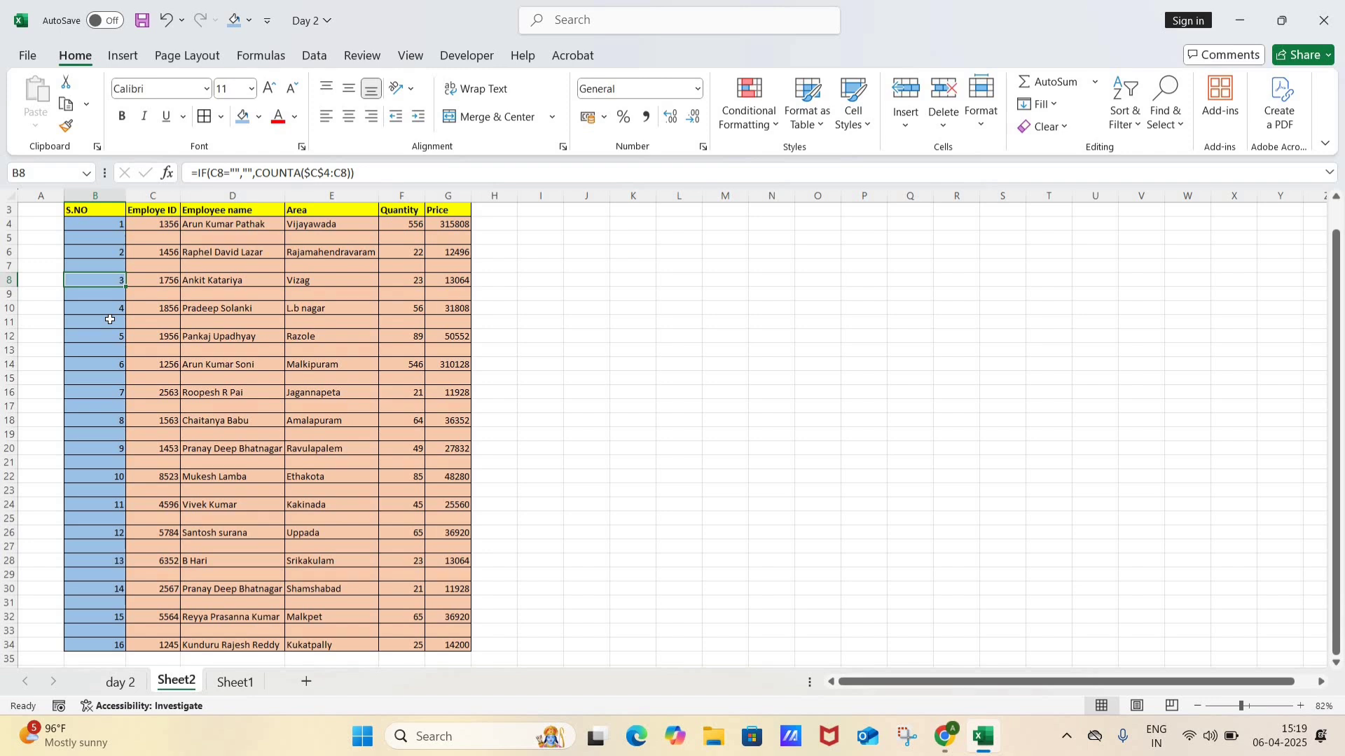
key("Down")
key("Down")
key("Down")
key("Down")
key("Down")
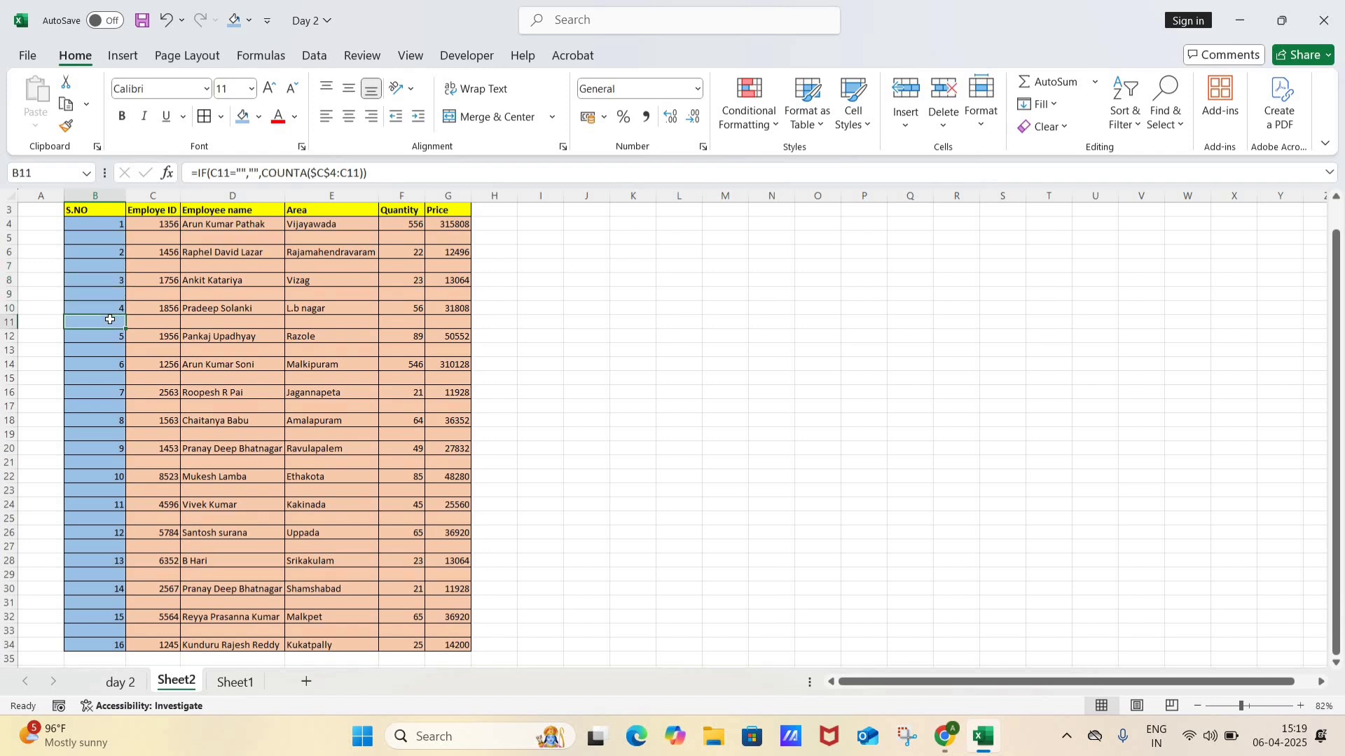
key("Down")
key("Up")
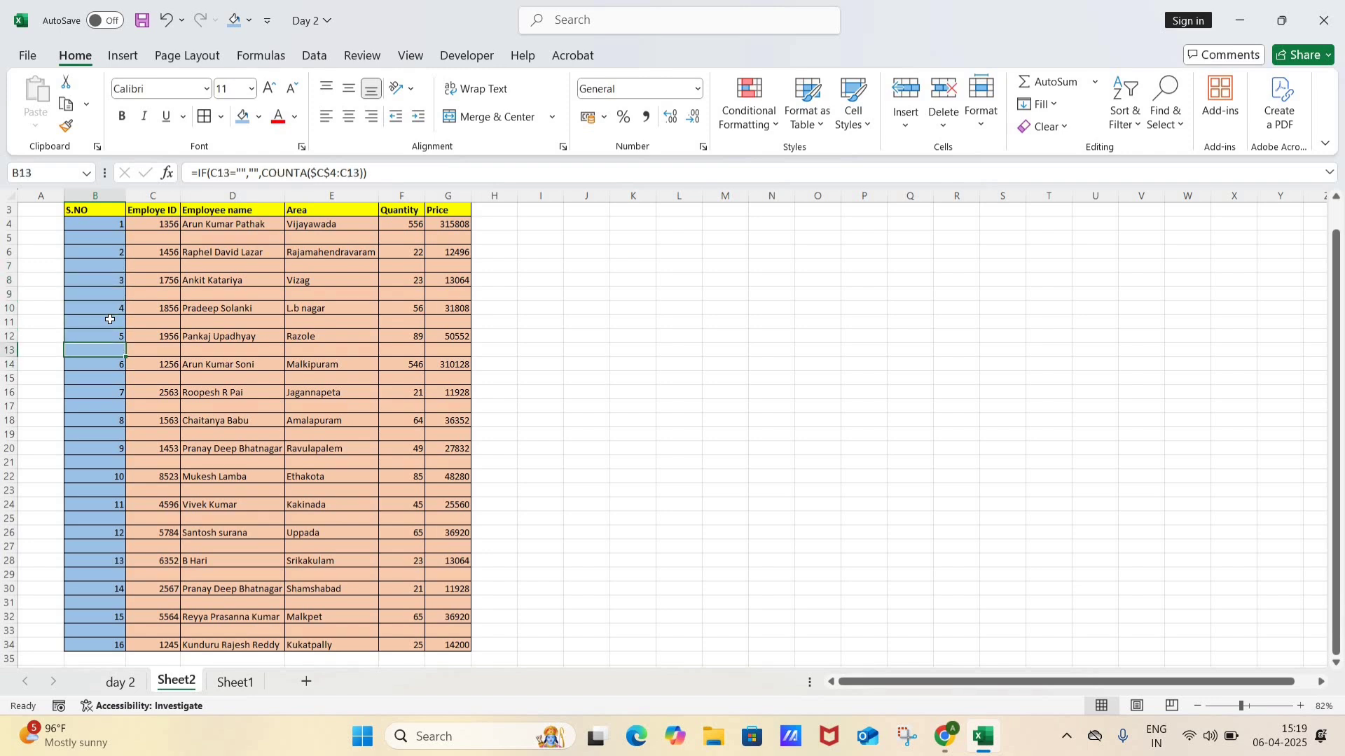